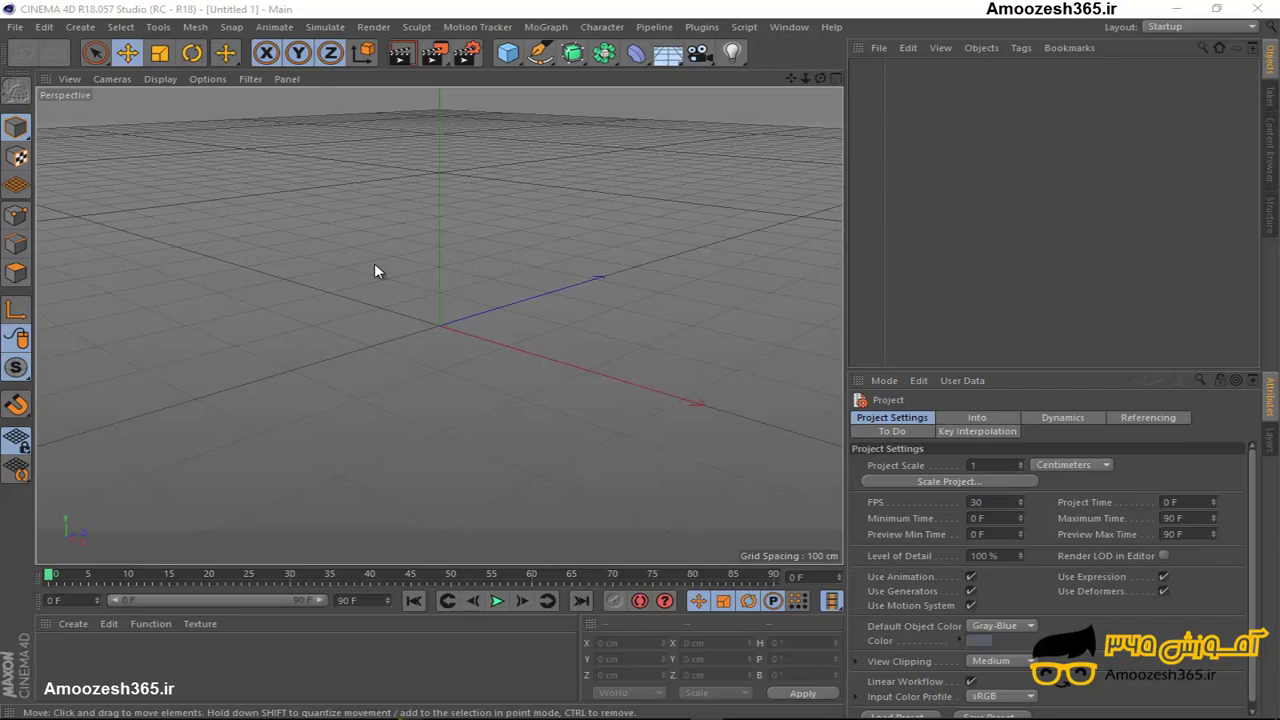
Step: Switch the empty scene's Perspective view to a level, straight-on front angle
{"action": "key", "text": "ctrl+shift+z"}
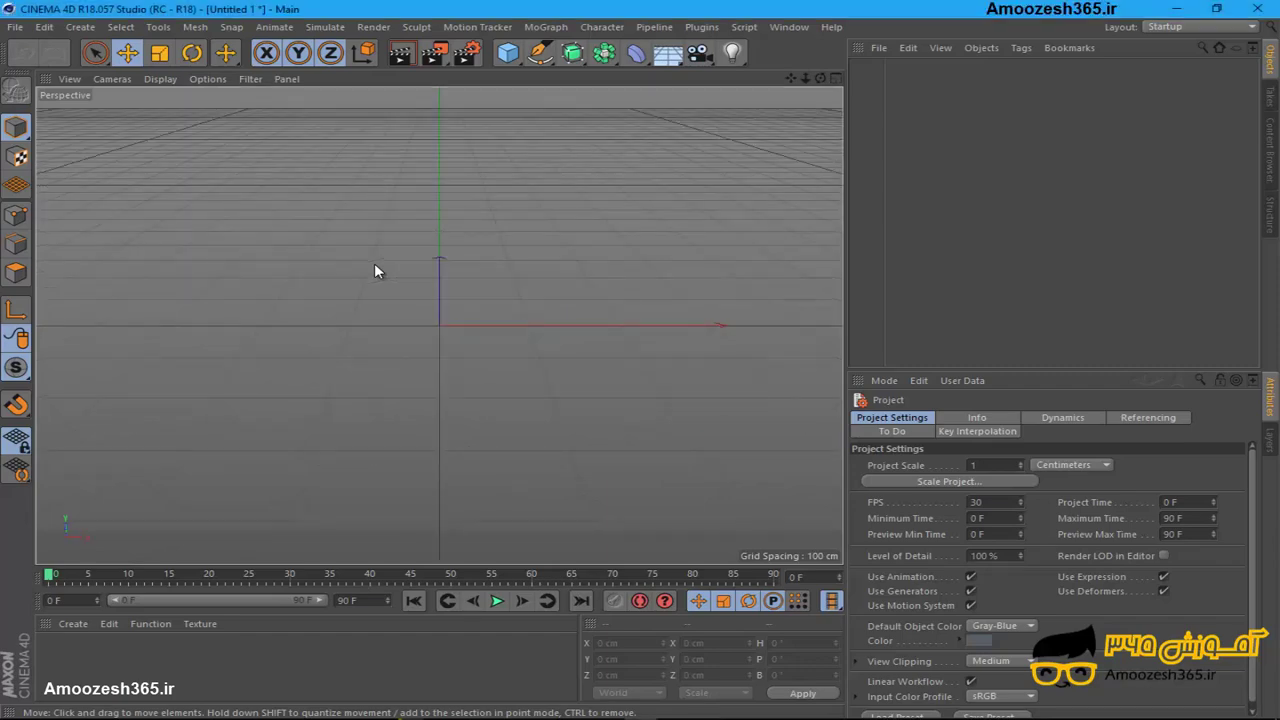
{"action": "left_click_drag", "start_coordinate": [390, 235], "coordinate": [430, 418]}
{"action": "left_click_drag", "start_coordinate": [430, 418], "coordinate": [530, 300]}
{"action": "mouse_move", "coordinate": [510, 250]}
{"action": "left_mouse_down"}
{"action": "mouse_move", "coordinate": [510, 133]}
{"action": "mouse_move", "coordinate": [609, 346]}
{"action": "mouse_move", "coordinate": [157, 400]}
{"action": "mouse_move", "coordinate": [551, 491]}
{"action": "mouse_move", "coordinate": [633, 289]}
{"action": "left_mouse_up"}
Step: Try adding an Oil Tank primitive, then undo it
{"action": "left_click", "coordinate": [509, 58]}
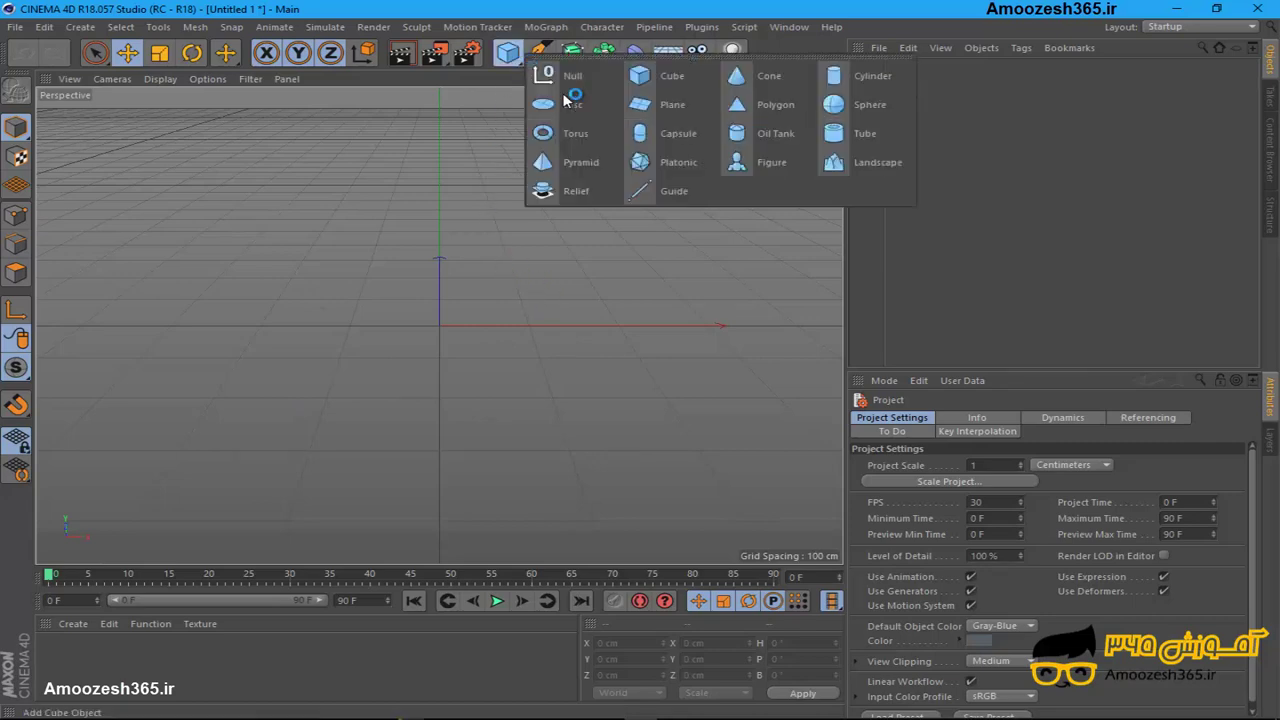
{"action": "left_click", "coordinate": [773, 125]}
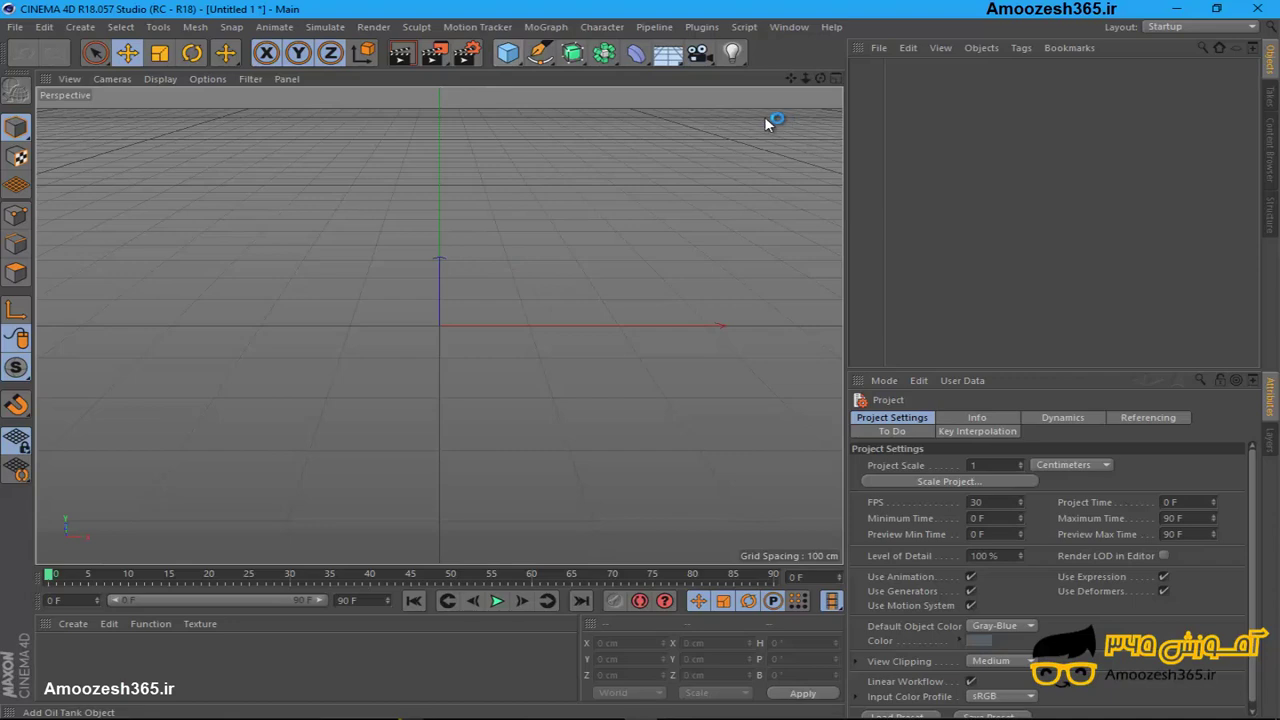
{"action": "left_click", "coordinate": [509, 58]}
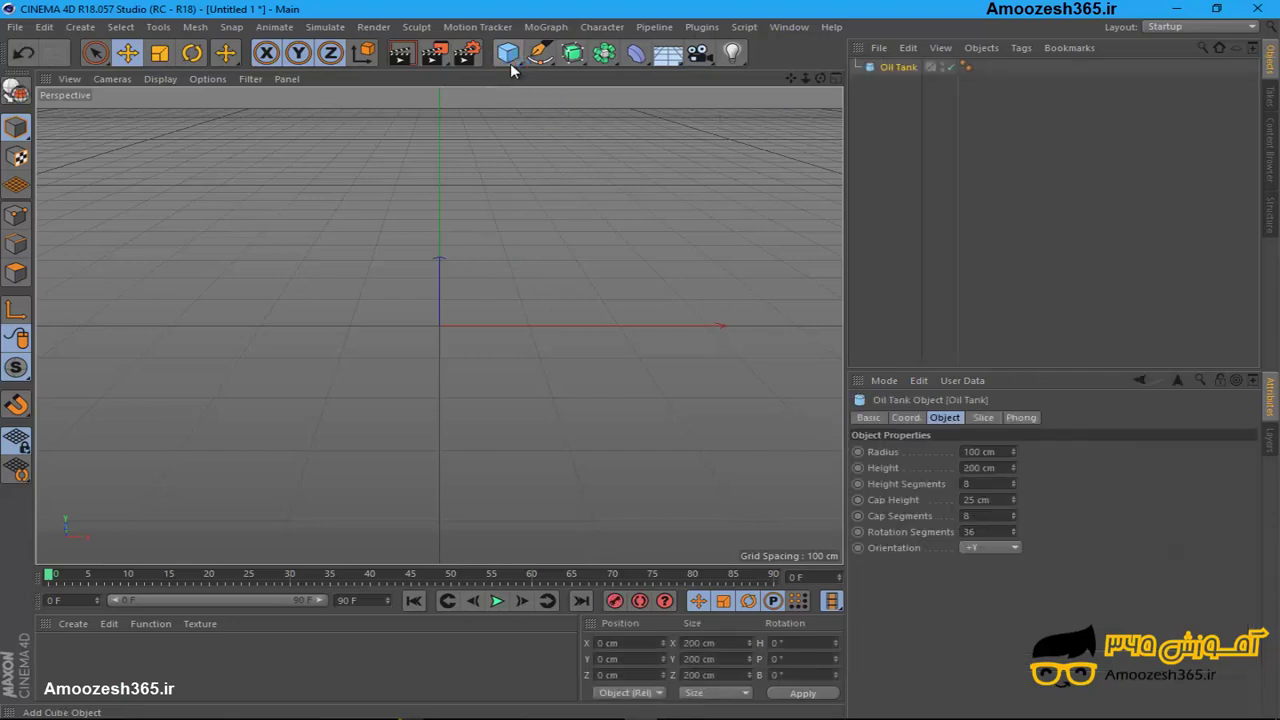
{"action": "key", "text": "ctrl+z"}
Step: Add a Plane sized 1000 × 1000 cm in X and Z, then add a Camera
{"action": "left_click", "coordinate": [510, 60]}
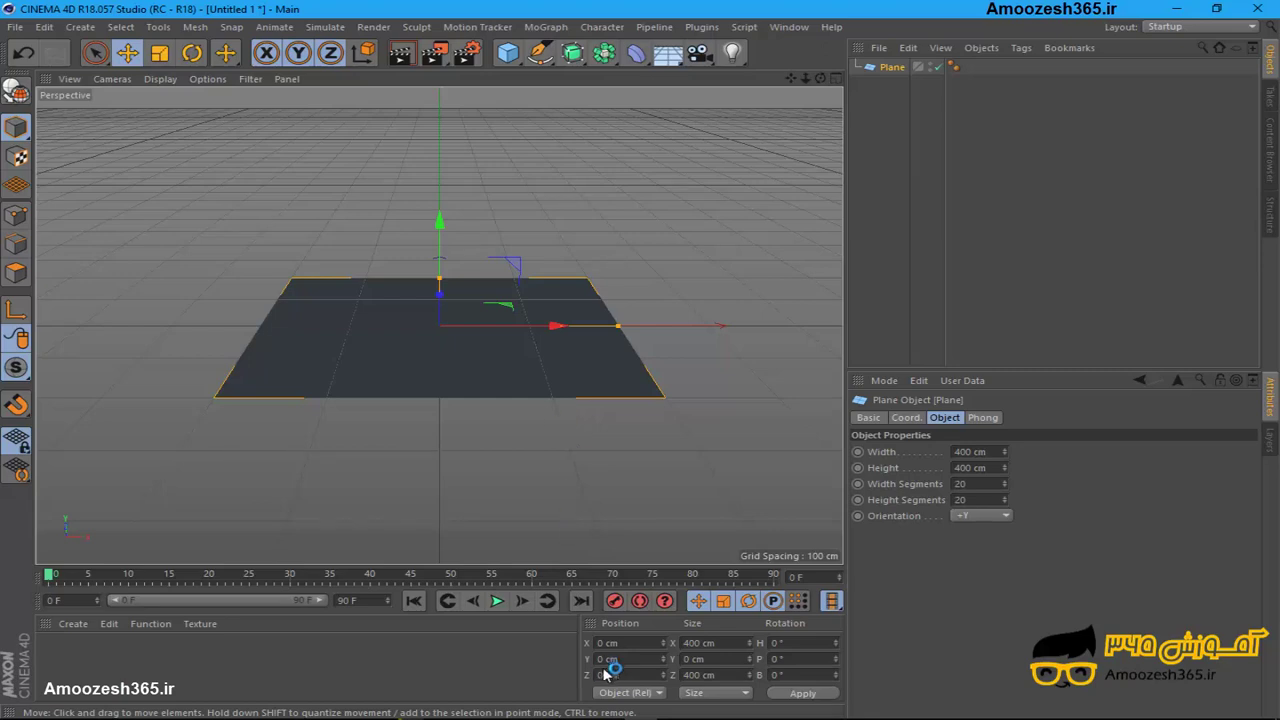
{"action": "double_click", "coordinate": [685, 644]}
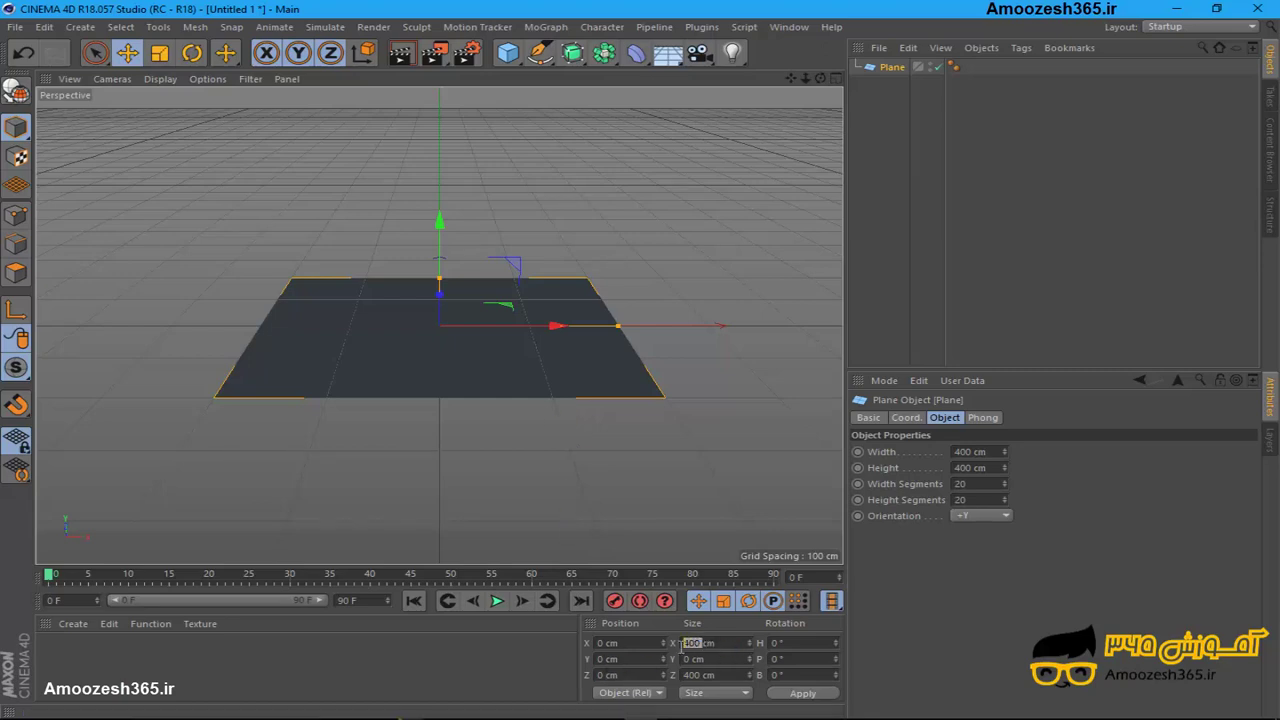
{"action": "type", "text": "2"}
{"action": "type", "text": "00"}
{"action": "type", "text": "0"}
{"action": "left_click", "coordinate": [688, 660]}
{"action": "type", "text": "1000"}
{"action": "left_click", "coordinate": [688, 676]}
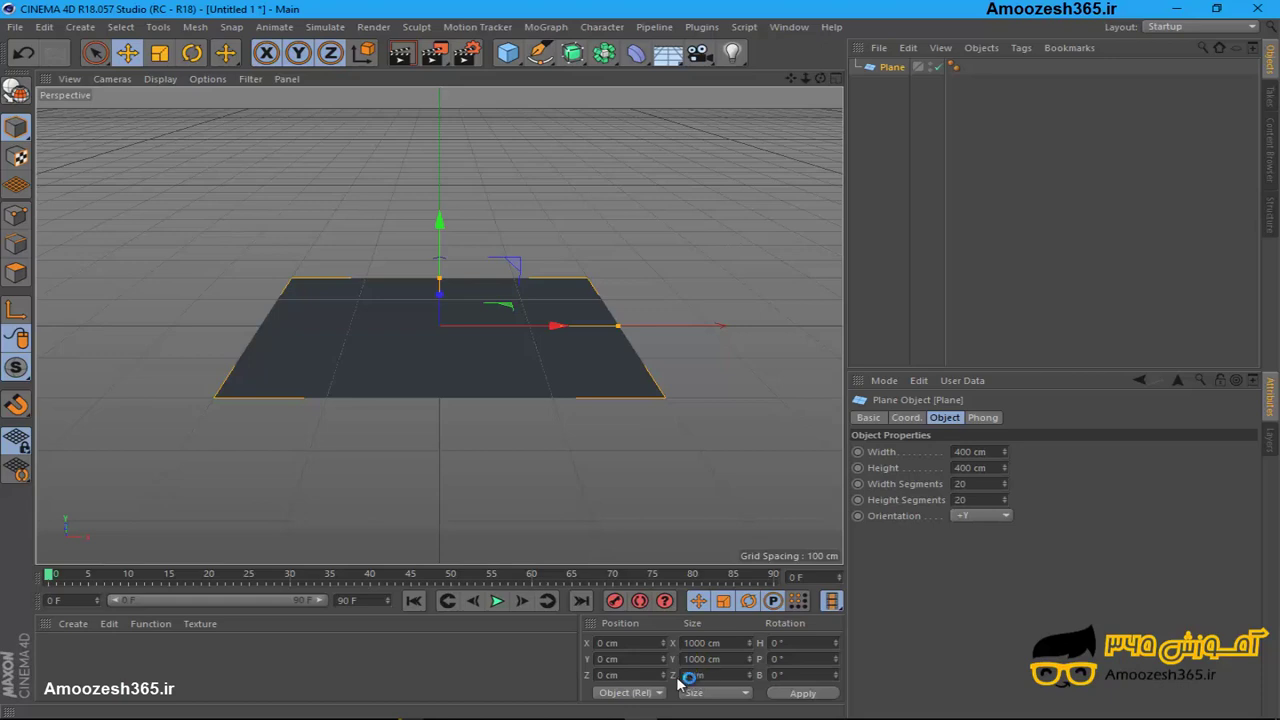
{"action": "type", "text": "1000"}
{"action": "left_click", "coordinate": [795, 693]}
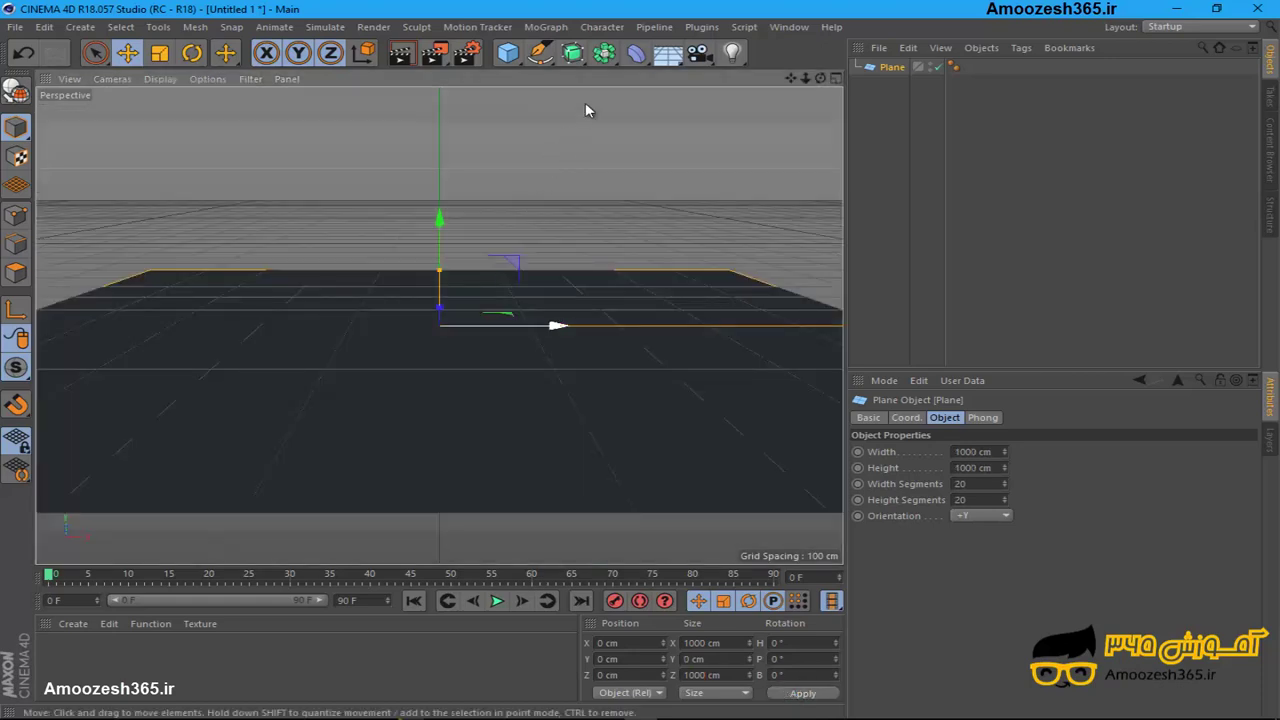
{"action": "left_click", "coordinate": [707, 57]}
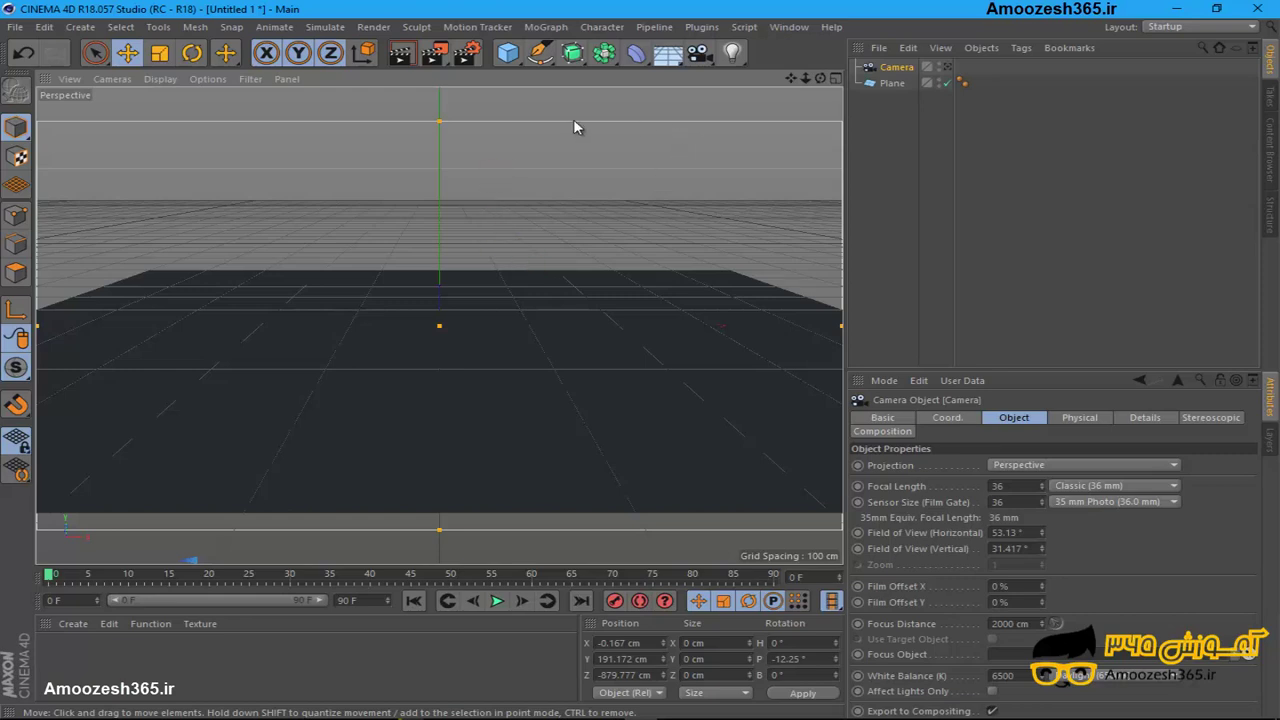
Step: Give the Camera a CINEMA 4D Protection tag to lock its position, scale and rotation
{"action": "left_click_drag", "start_coordinate": [673, 60], "coordinate": [200, 122]}
{"action": "right_click", "coordinate": [889, 75]}
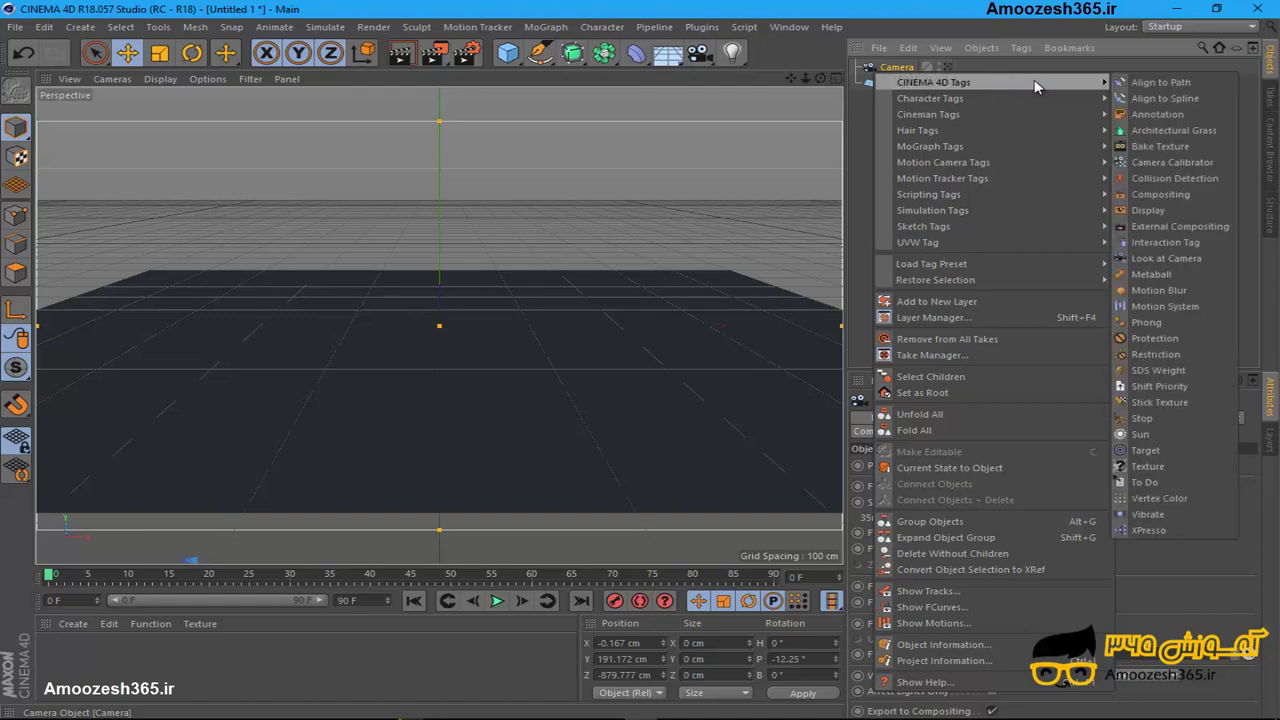
{"action": "mouse_move", "coordinate": [933, 82]}
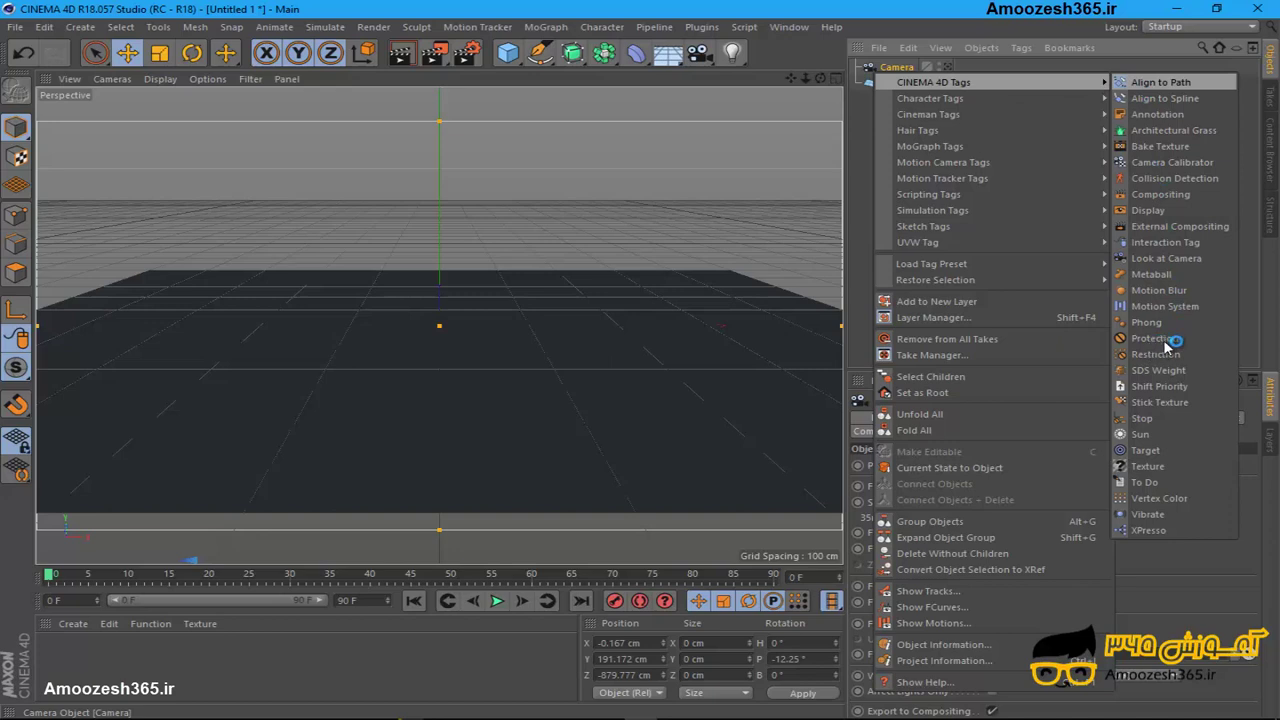
{"action": "left_click", "coordinate": [1160, 342]}
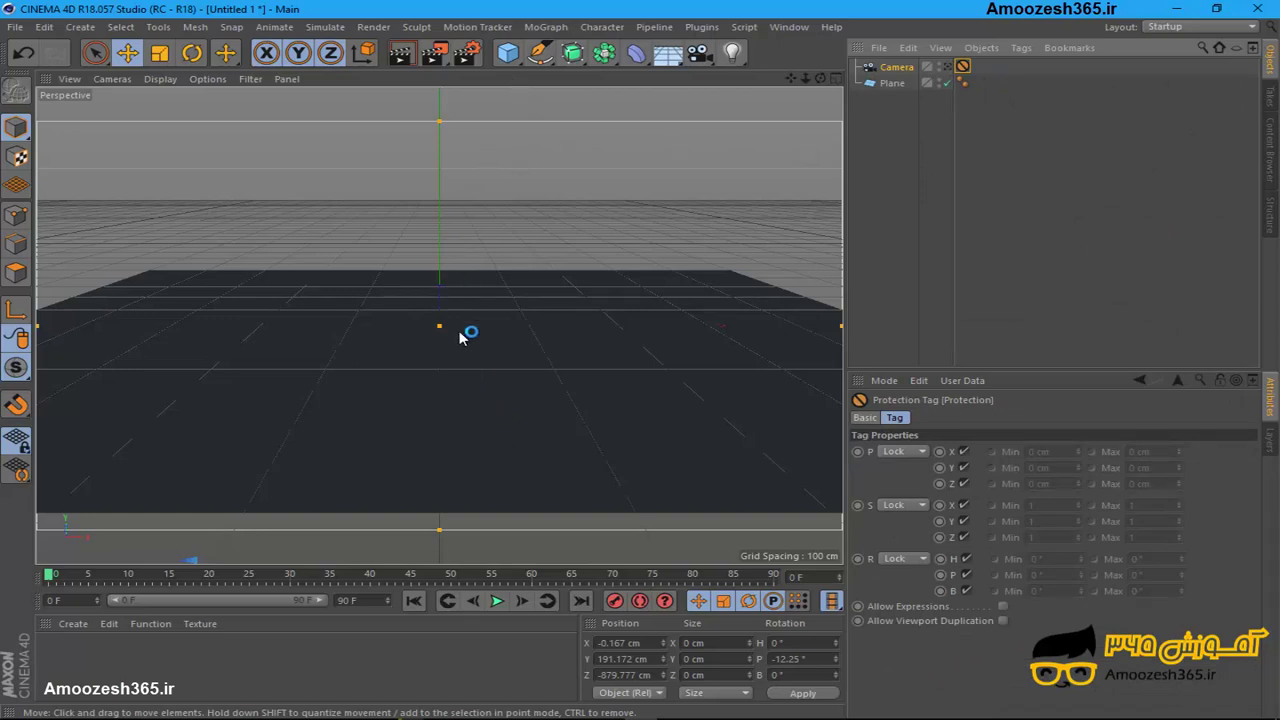
{"action": "left_click", "coordinate": [514, 62]}
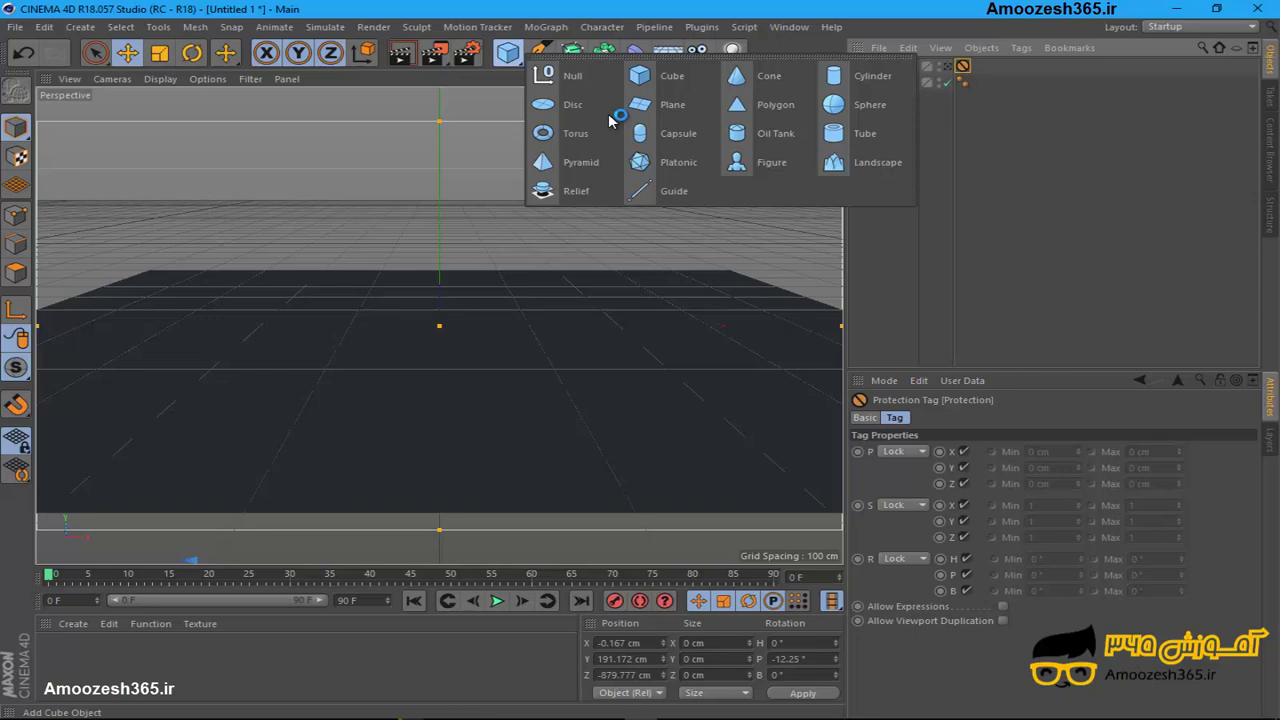
Step: Add a Null object and rename it 'red'
{"action": "left_click", "coordinate": [566, 80]}
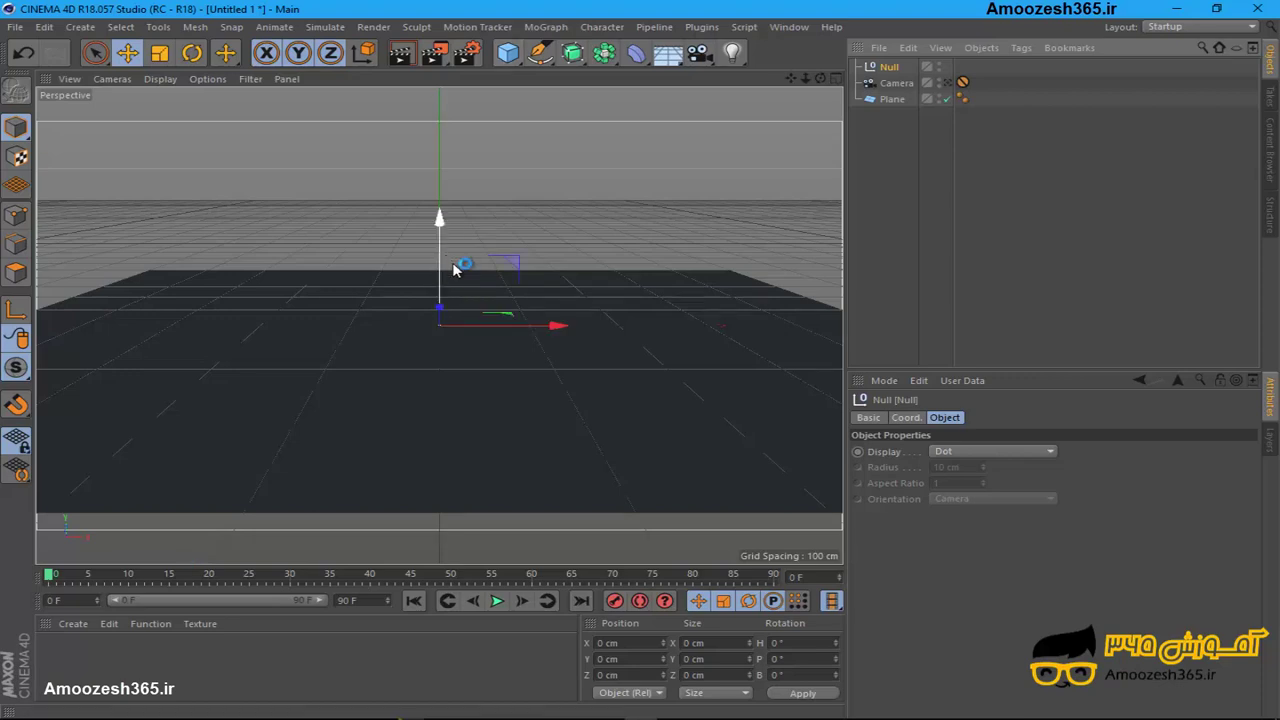
{"action": "left_click", "coordinate": [480, 297]}
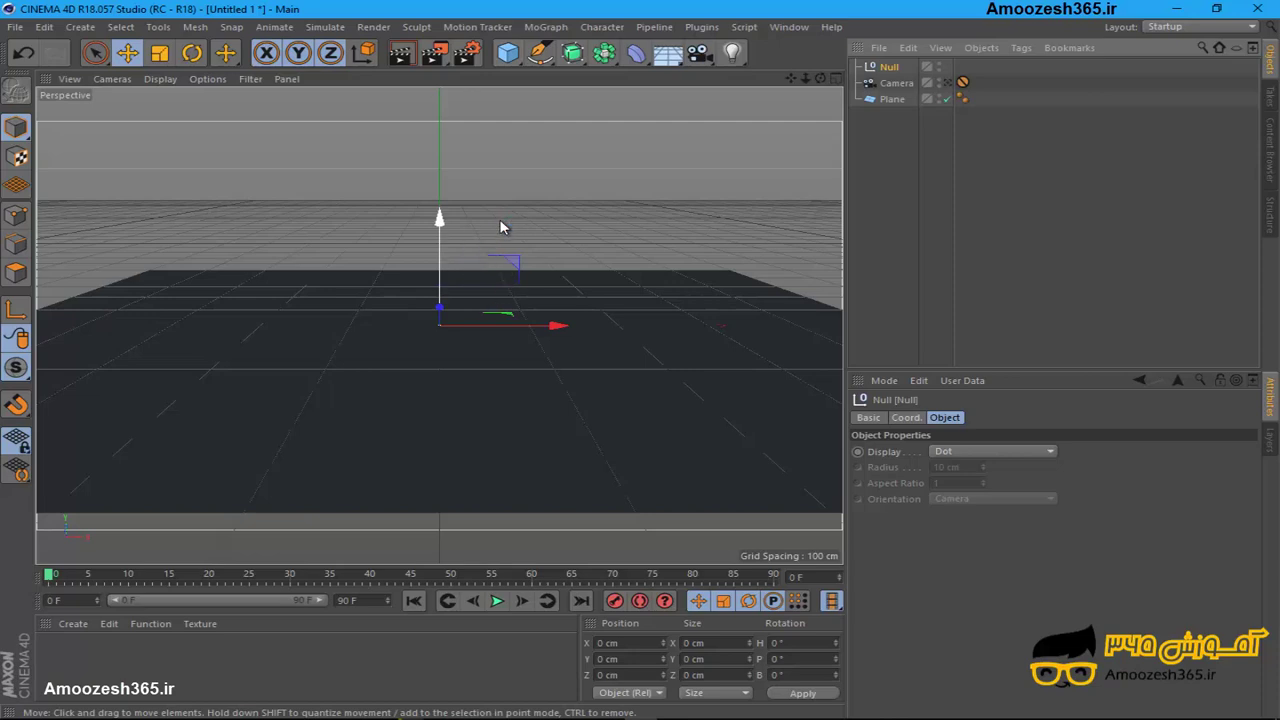
{"action": "left_click", "coordinate": [452, 217]}
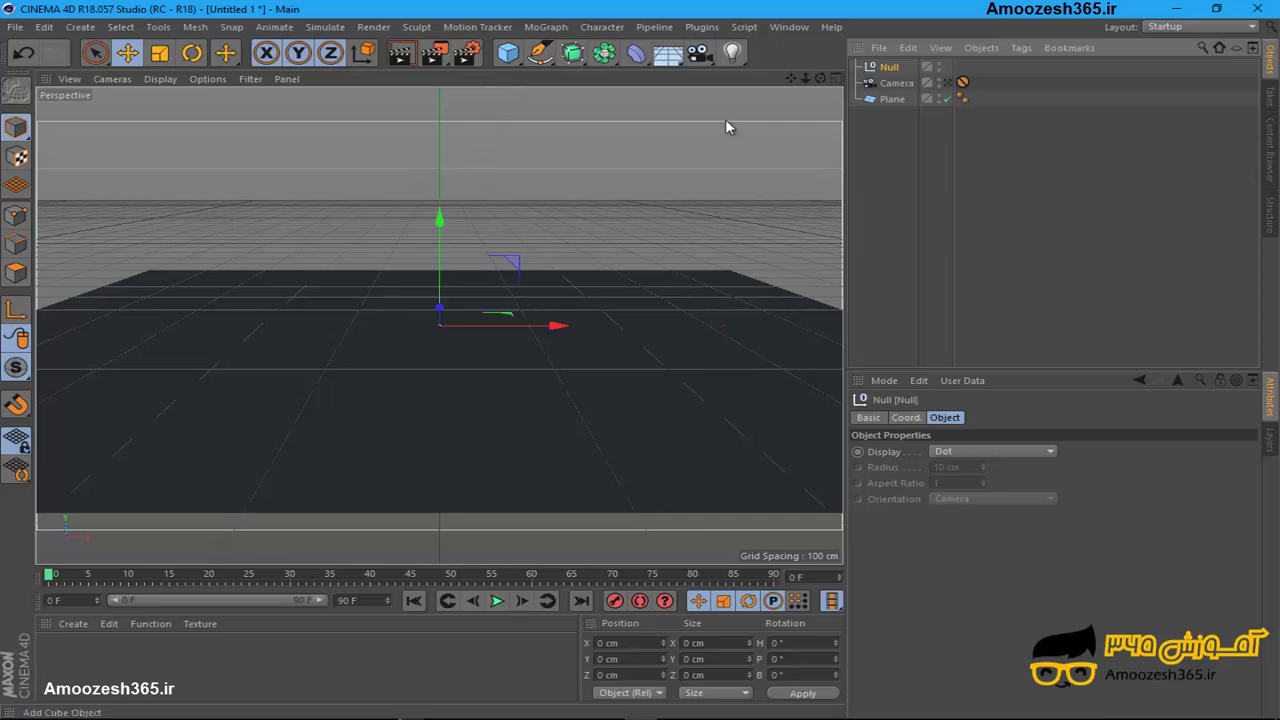
{"action": "left_click", "coordinate": [887, 70]}
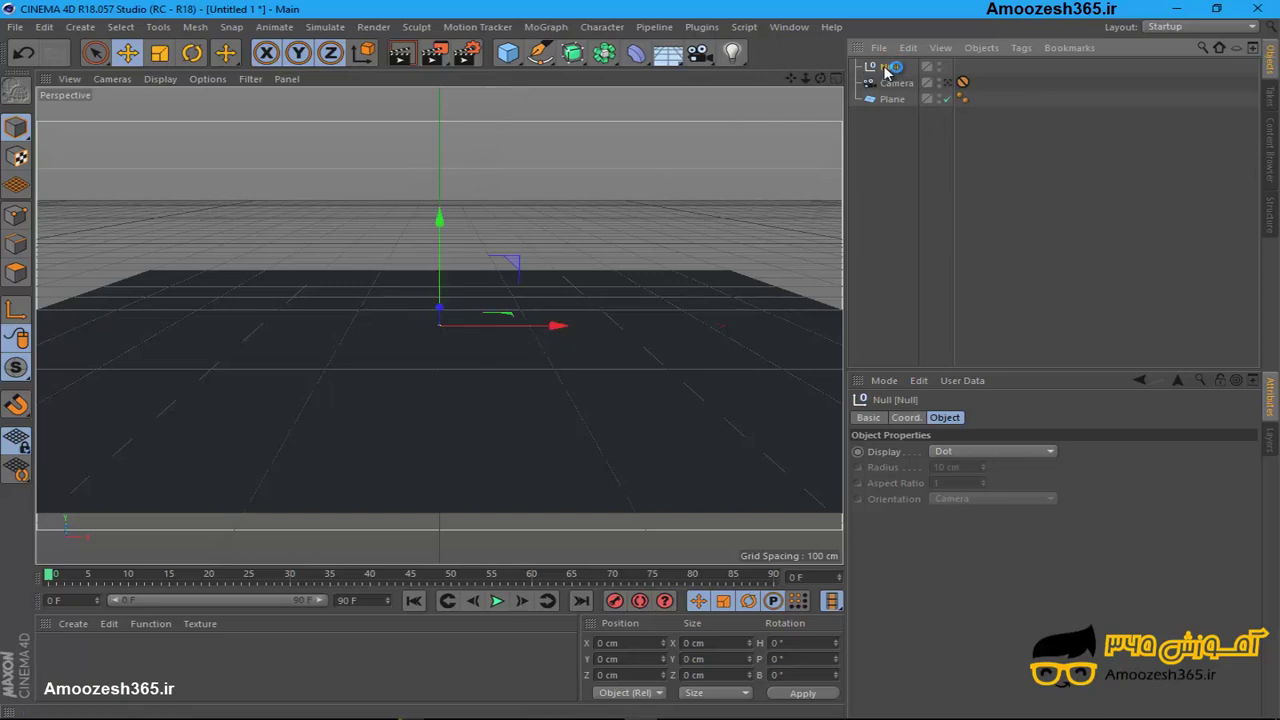
{"action": "double_click", "coordinate": [890, 67]}
{"action": "left_click", "coordinate": [935, 155]}
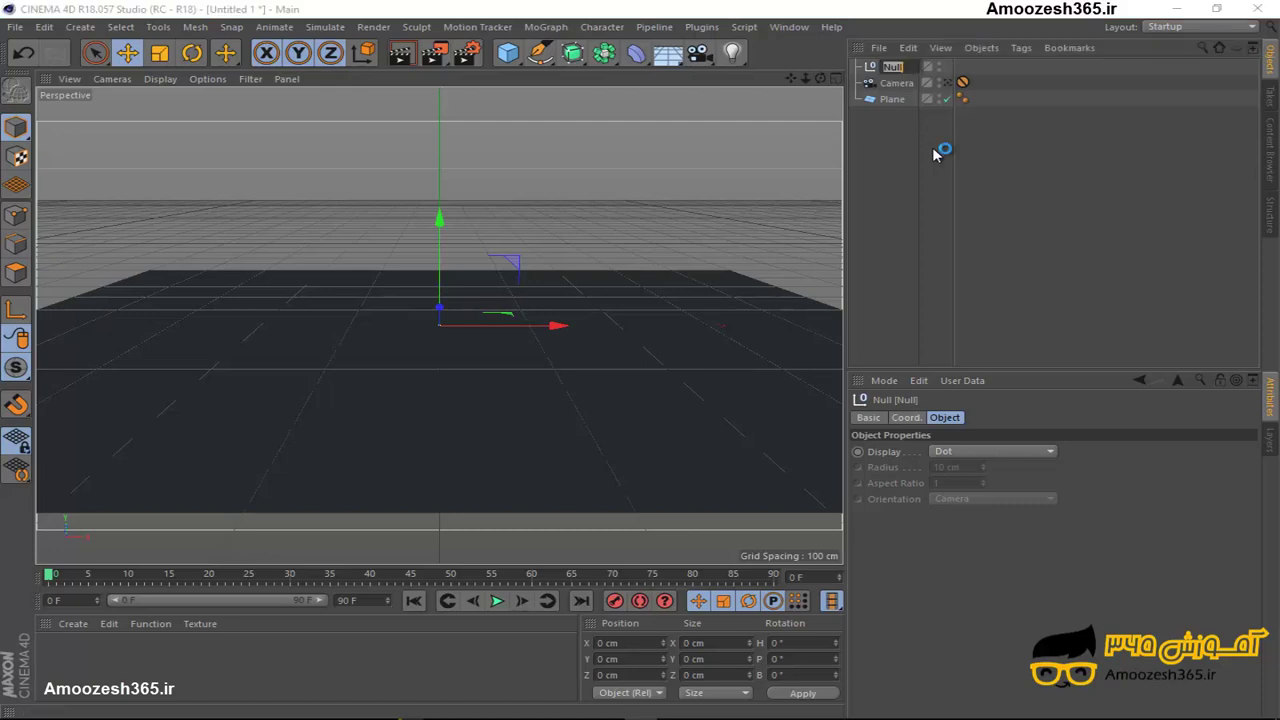
{"action": "type", "text": "قد"}
{"action": "key", "text": "BackSpace"}
{"action": "key", "text": "BackSpace"}
{"action": "type", "text": "red"}
{"action": "left_click", "coordinate": [929, 145]}
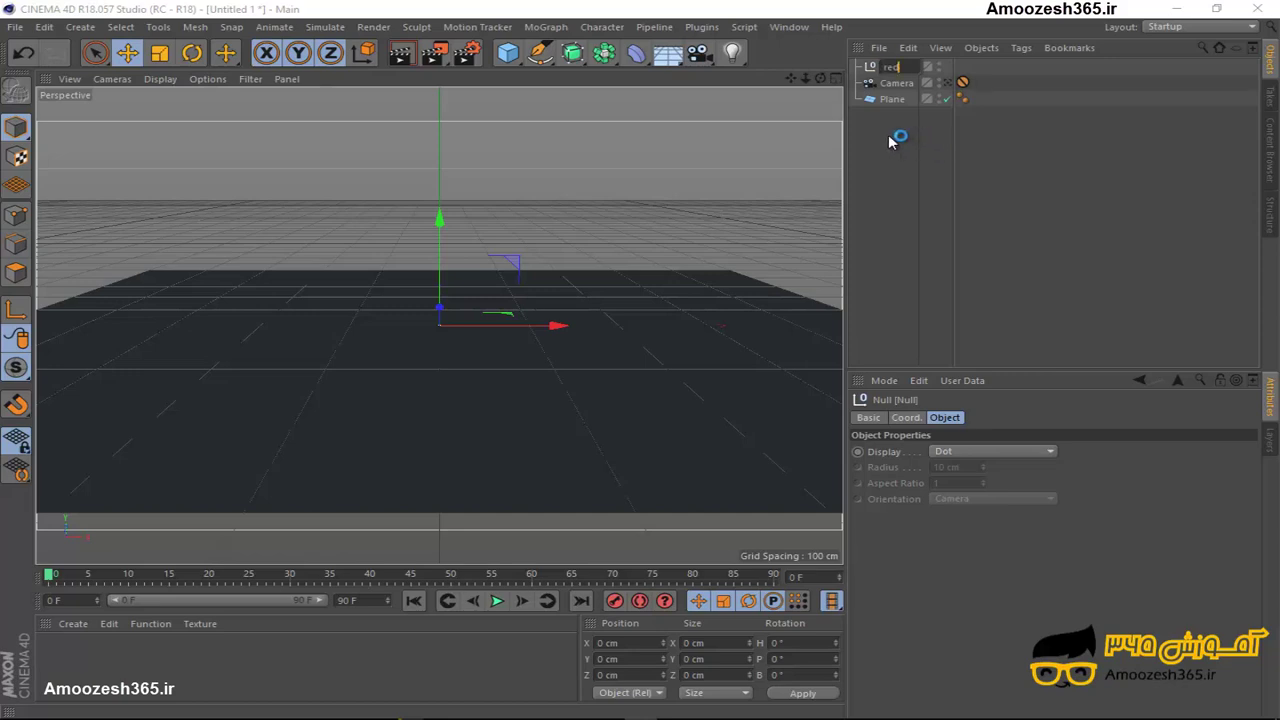
{"action": "key", "text": "Return"}
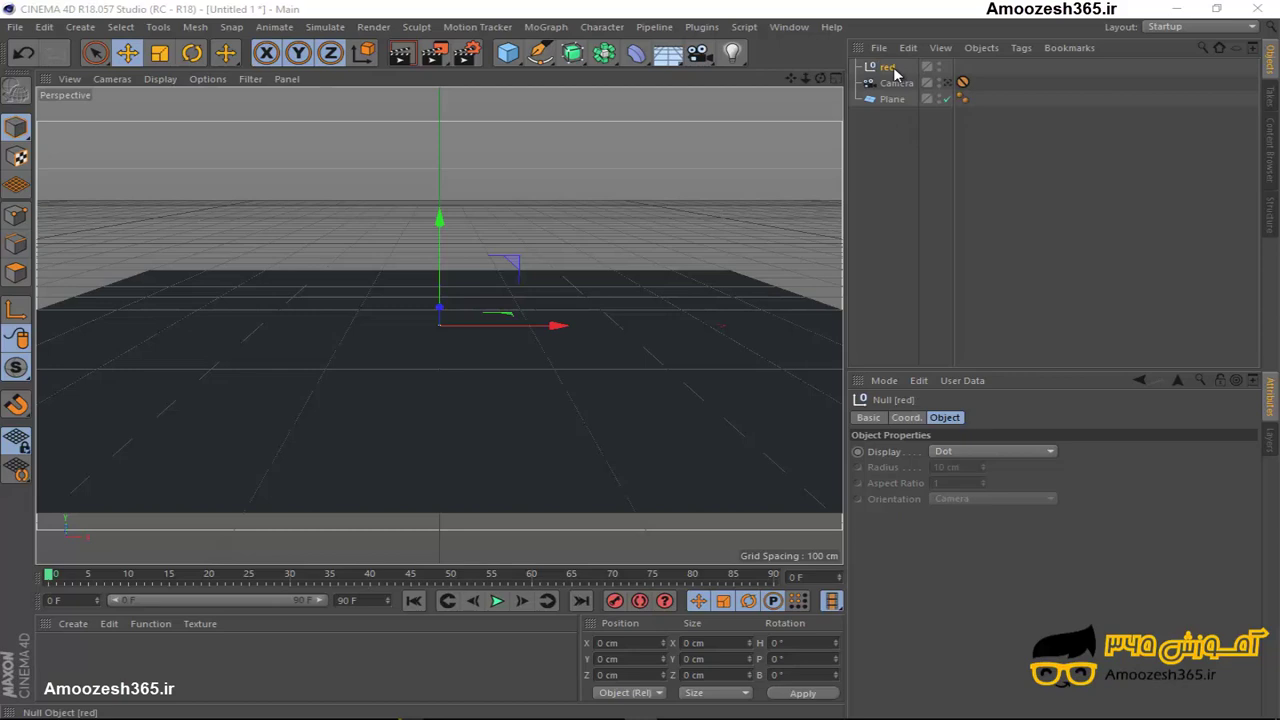
Step: Duplicate the red null and name the copy 'blue'
{"action": "right_click", "coordinate": [887, 70]}
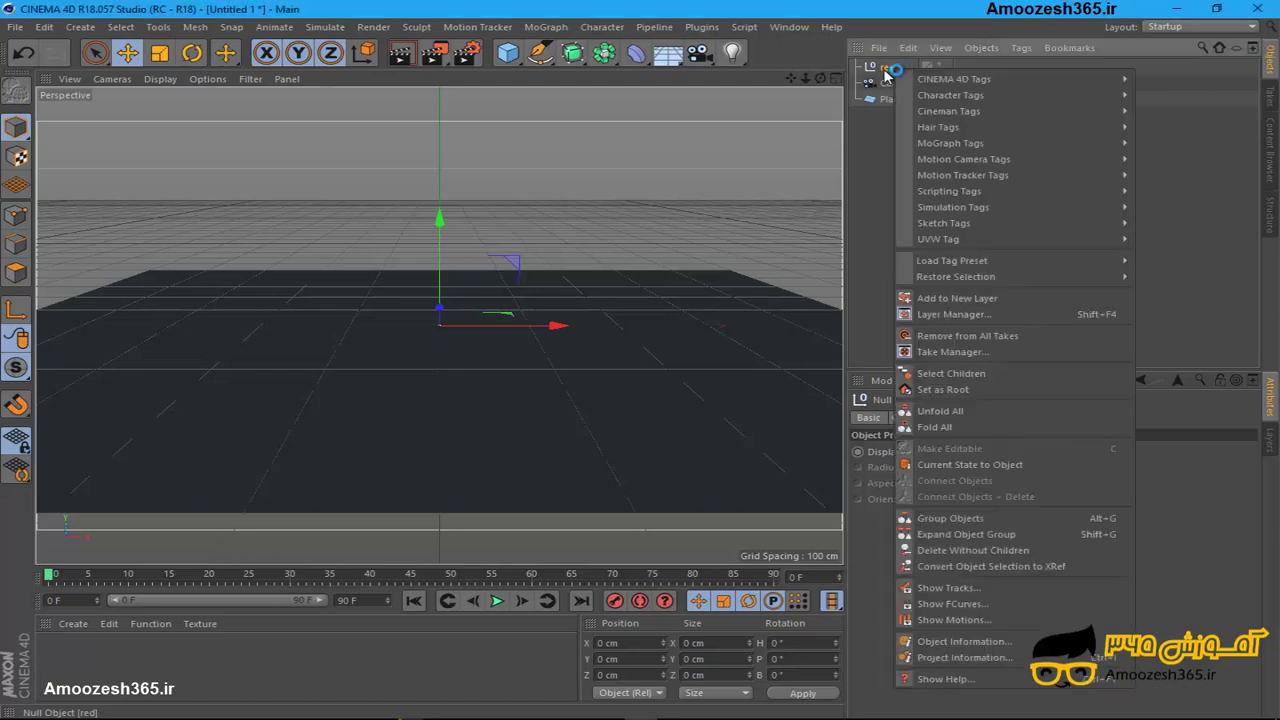
{"action": "left_click", "coordinate": [883, 125]}
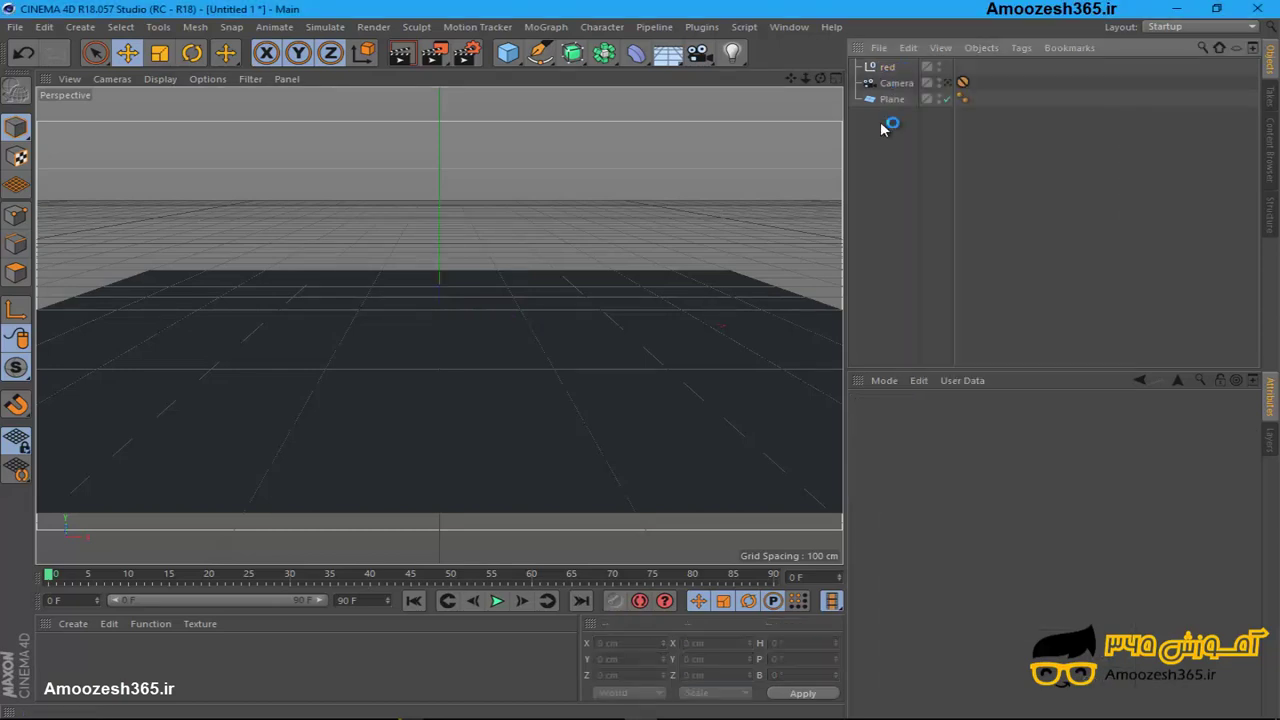
{"action": "key", "text": "ctrl+v"}
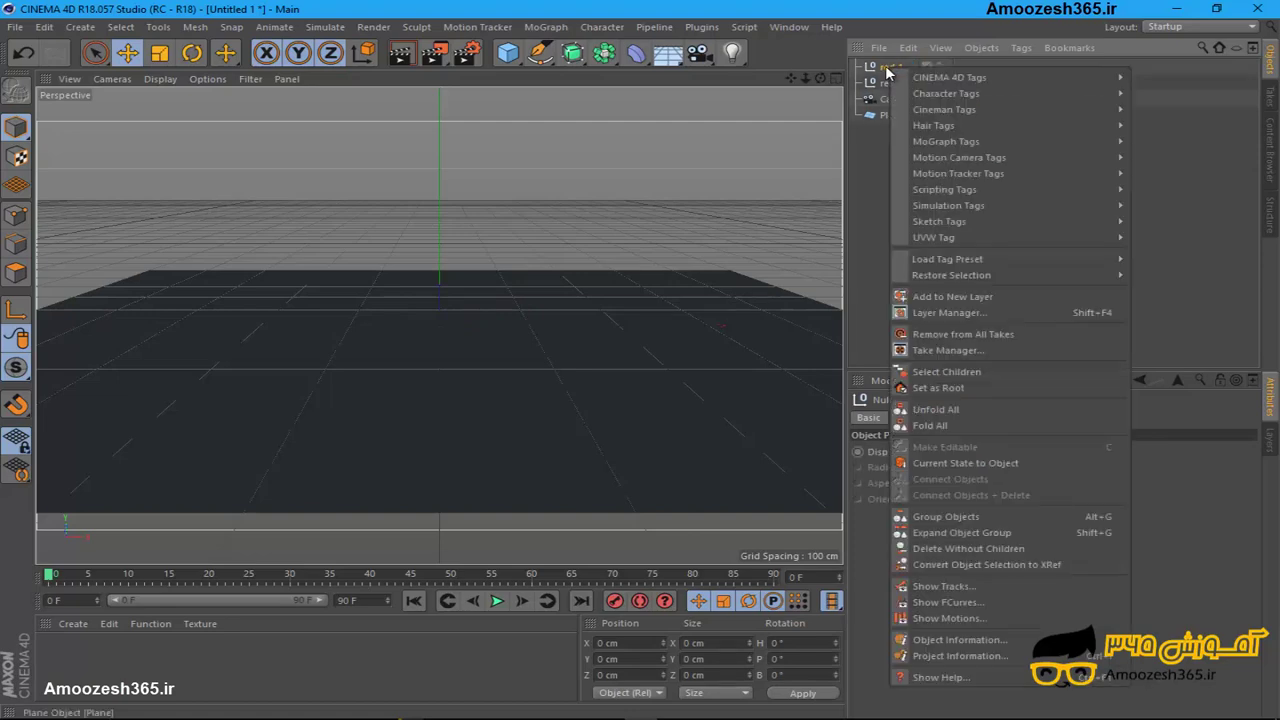
{"action": "left_click", "coordinate": [886, 73]}
{"action": "type", "text": "blue"}
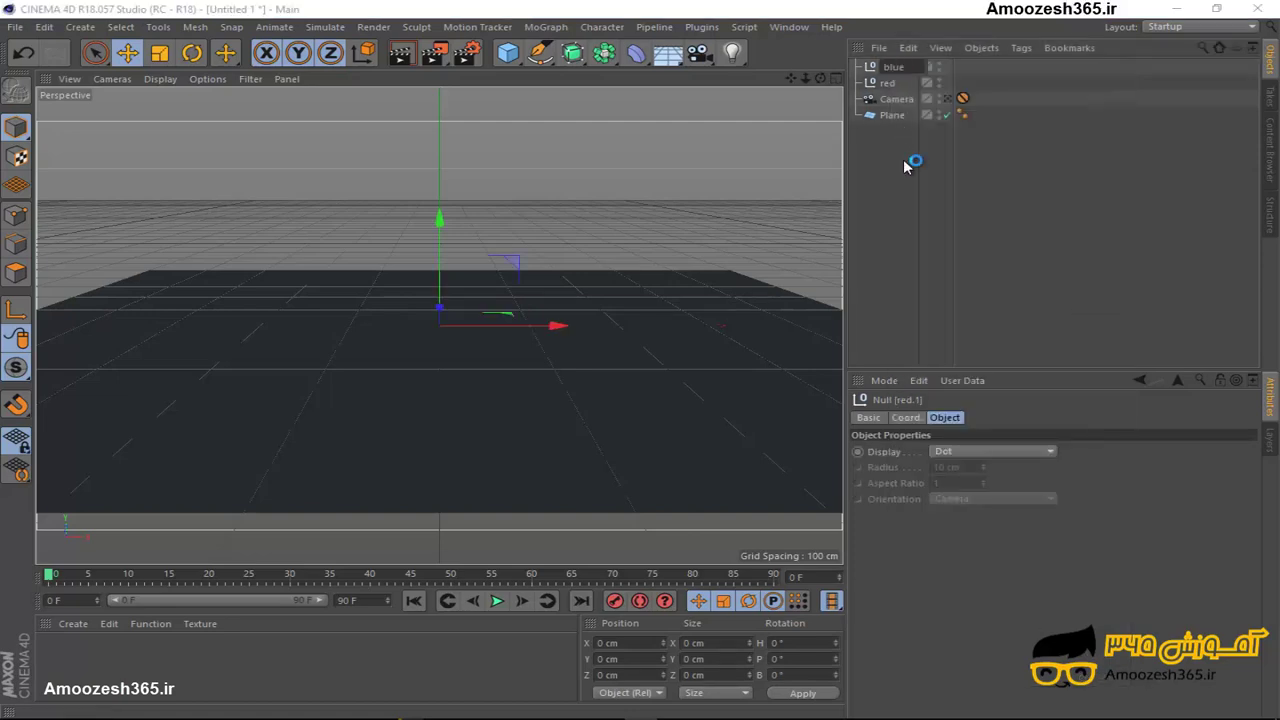
{"action": "key", "text": "Return"}
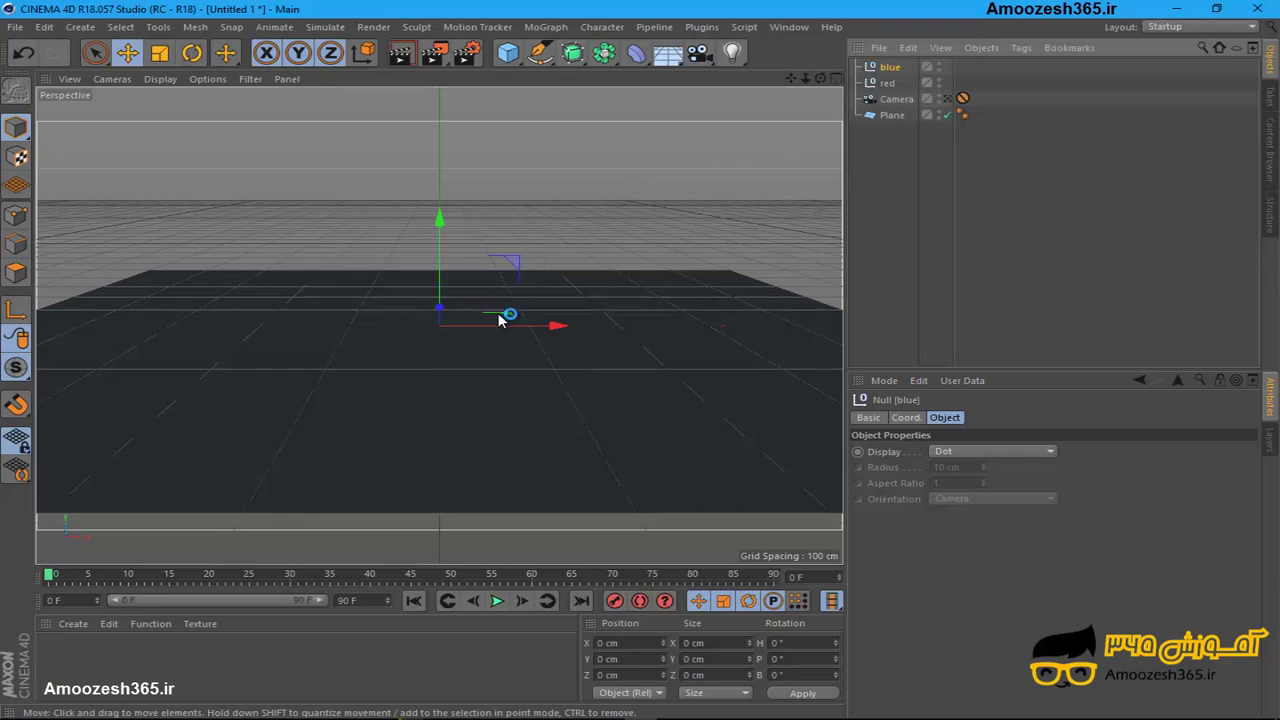
{"action": "left_click_drag", "start_coordinate": [500, 318], "coordinate": [500, 318]}
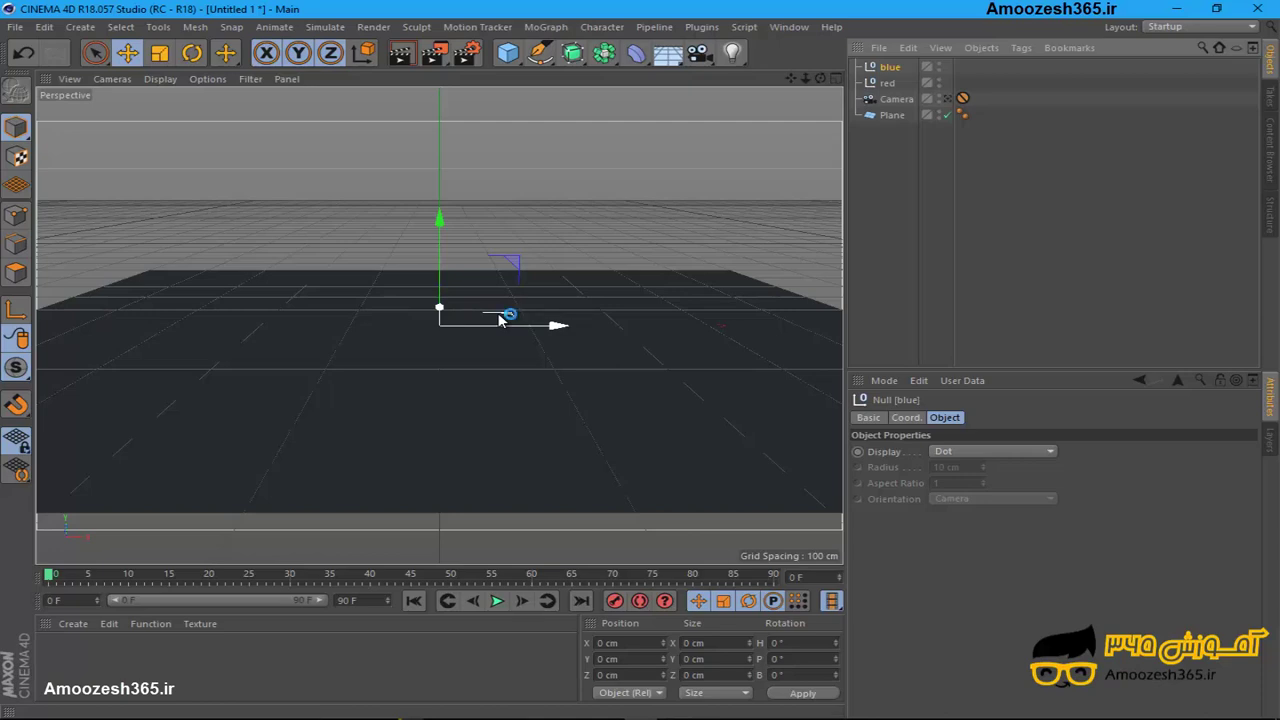
{"action": "left_click_drag", "start_coordinate": [500, 318], "coordinate": [500, 318]}
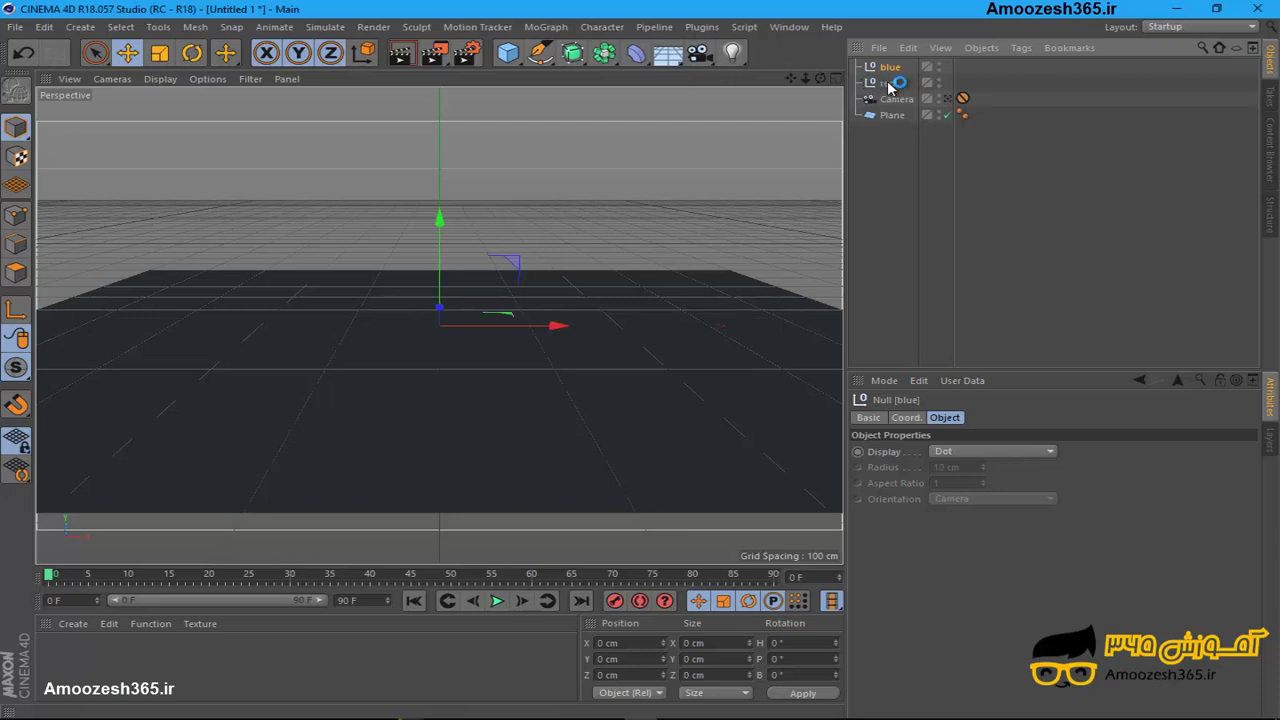
Step: Add an XPresso tag to the red null and bring the red null into the graph as a node
{"action": "right_click", "coordinate": [889, 85]}
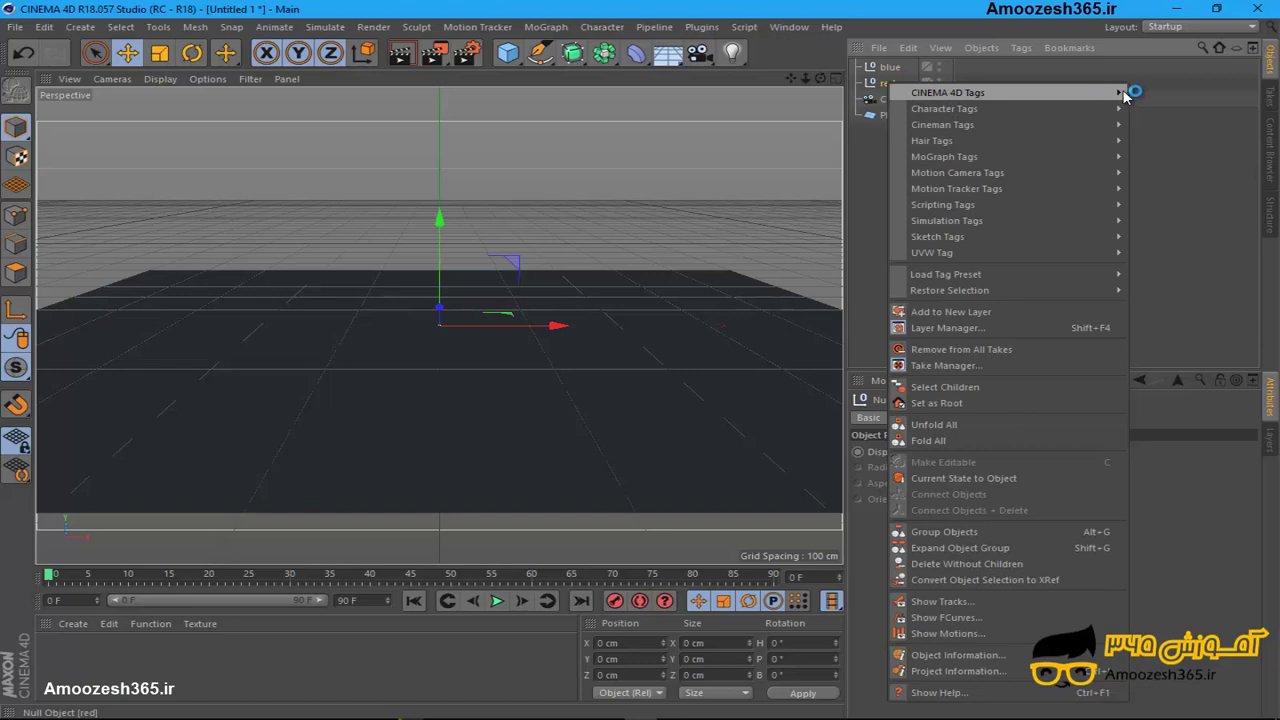
{"action": "mouse_move", "coordinate": [947, 92]}
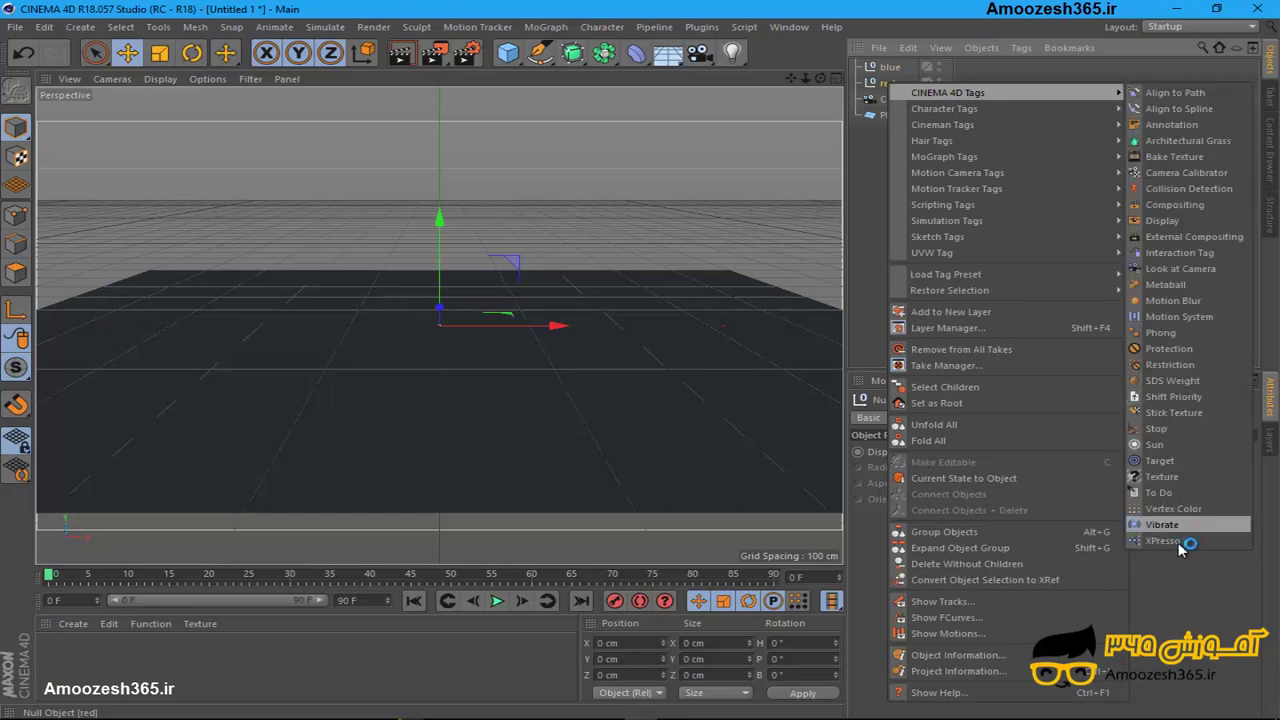
{"action": "left_click", "coordinate": [1165, 541]}
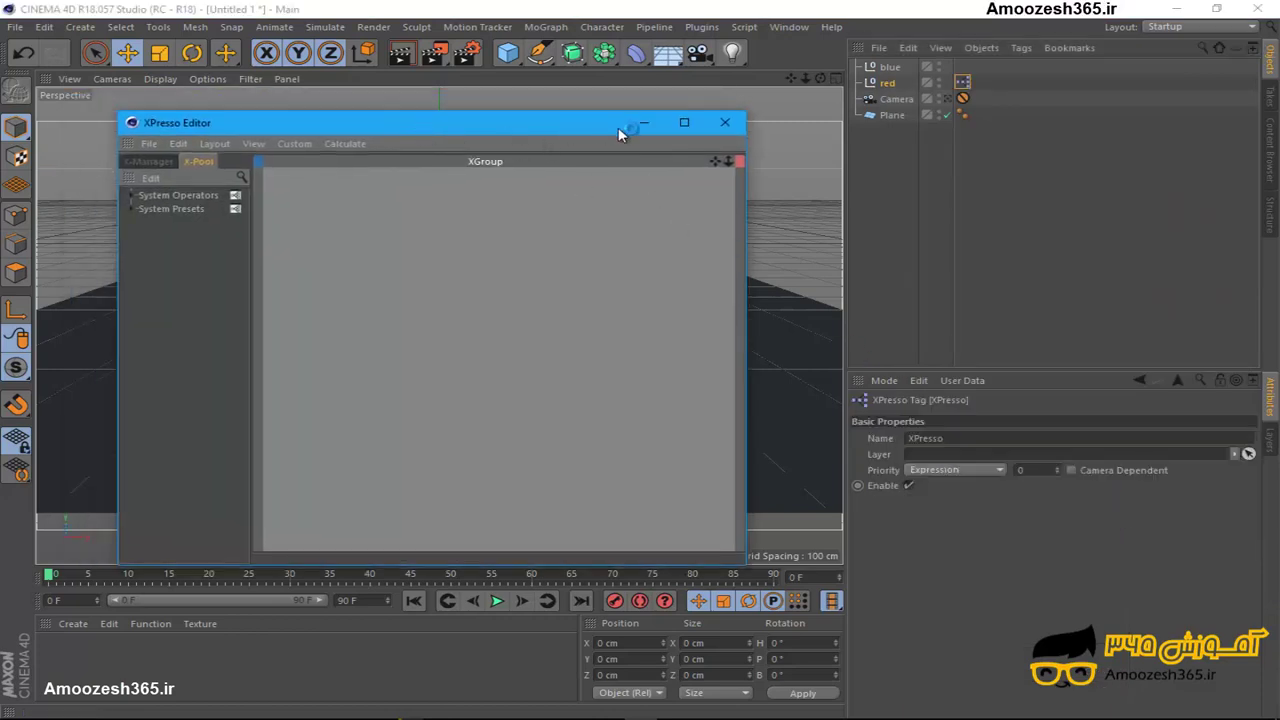
{"action": "left_click_drag", "start_coordinate": [618, 127], "coordinate": [673, 128]}
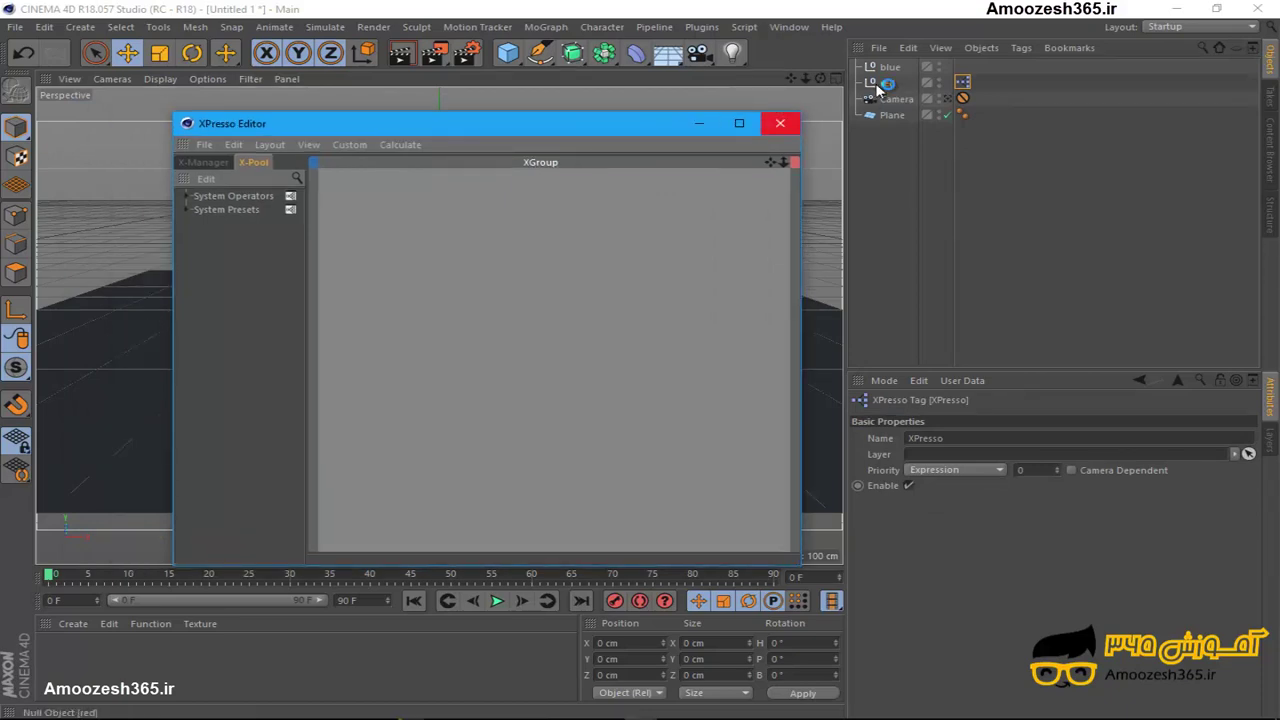
{"action": "mouse_move", "coordinate": [888, 83]}
{"action": "left_mouse_down"}
{"action": "mouse_move", "coordinate": [705, 226]}
{"action": "mouse_move", "coordinate": [598, 232]}
{"action": "left_mouse_up"}
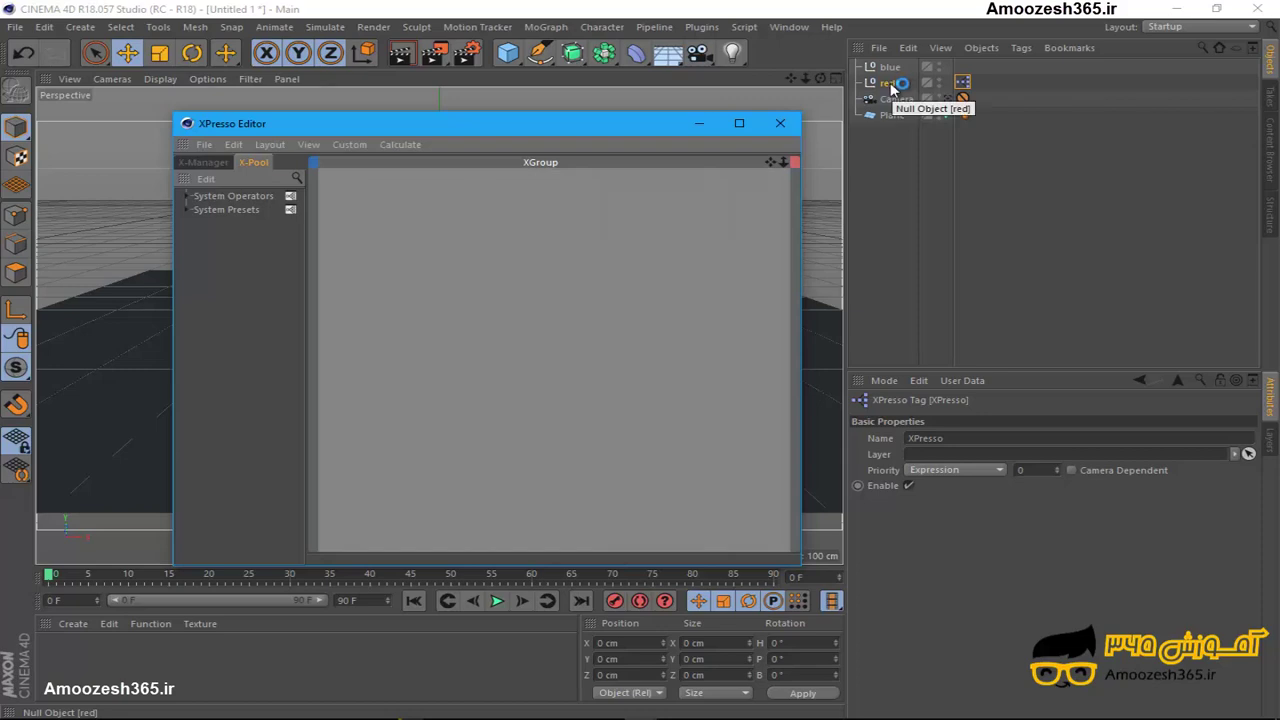
{"action": "mouse_move", "coordinate": [885, 84]}
{"action": "left_mouse_down"}
{"action": "mouse_move", "coordinate": [537, 248]}
{"action": "mouse_move", "coordinate": [426, 262]}
{"action": "left_mouse_up"}
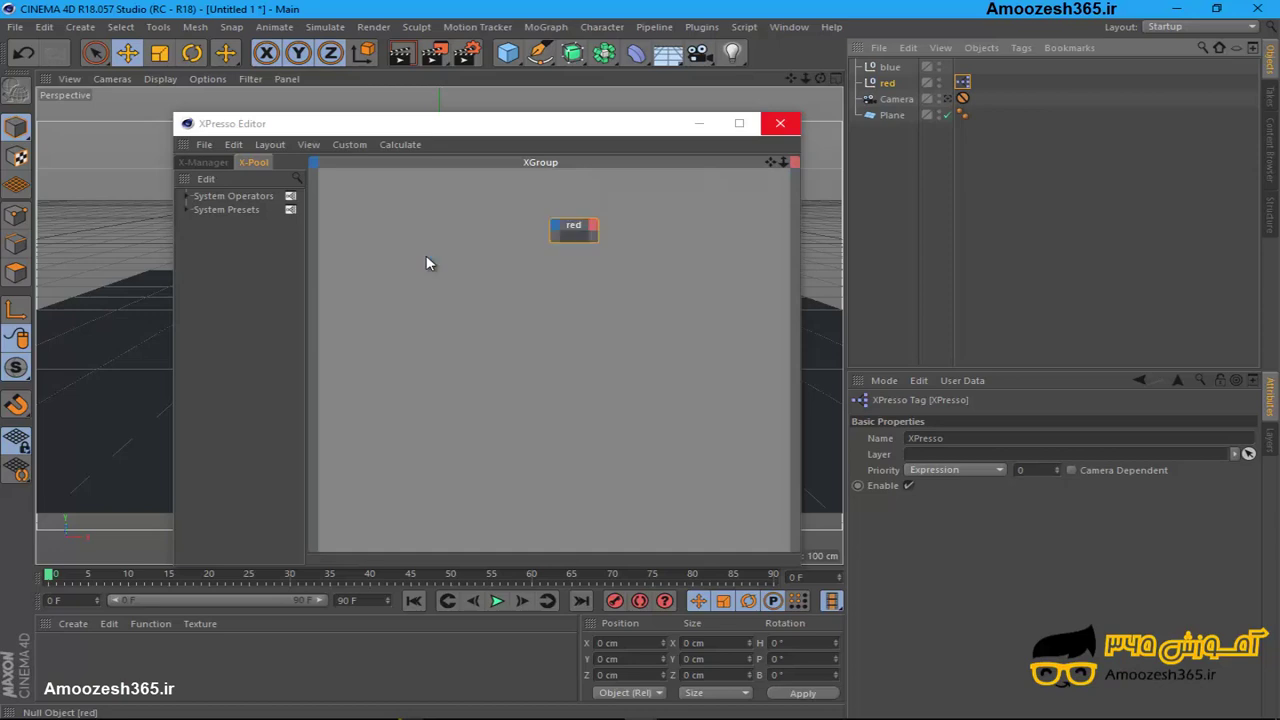
{"action": "left_click_drag", "start_coordinate": [551, 231], "coordinate": [391, 221]}
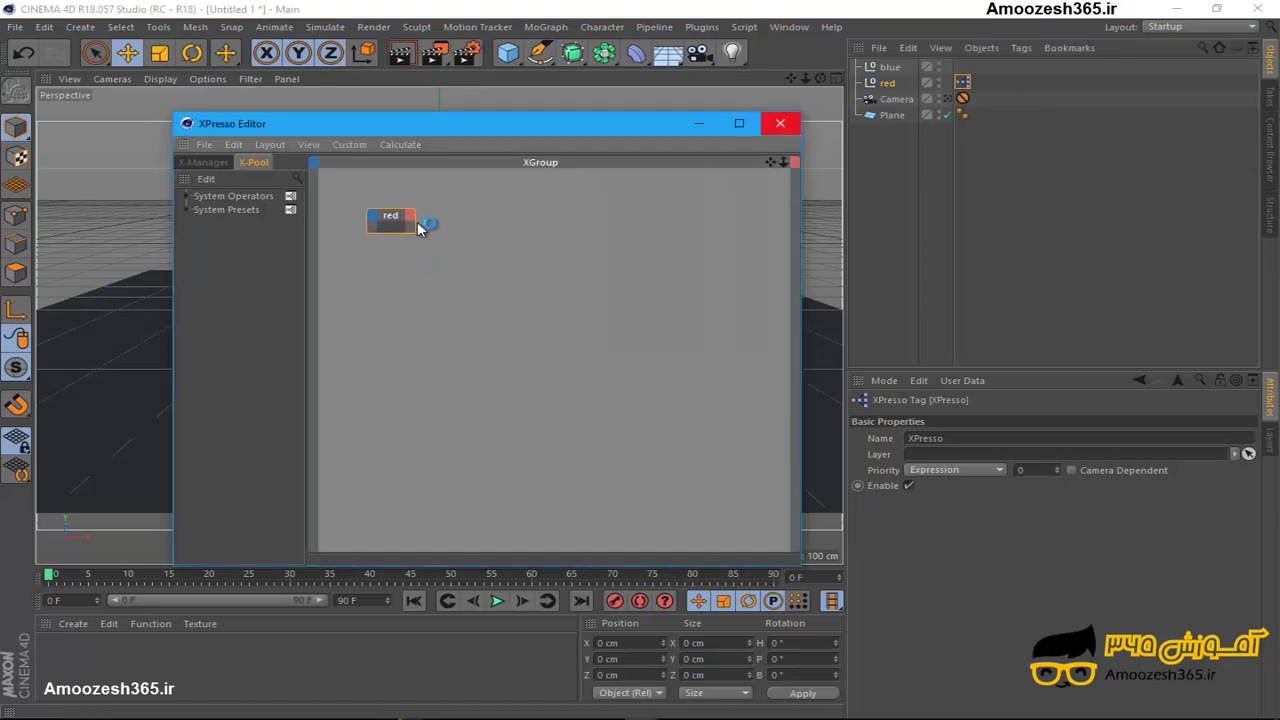
{"action": "left_click_drag", "start_coordinate": [404, 231], "coordinate": [400, 257]}
{"action": "left_click_drag", "start_coordinate": [480, 131], "coordinate": [547, 144]}
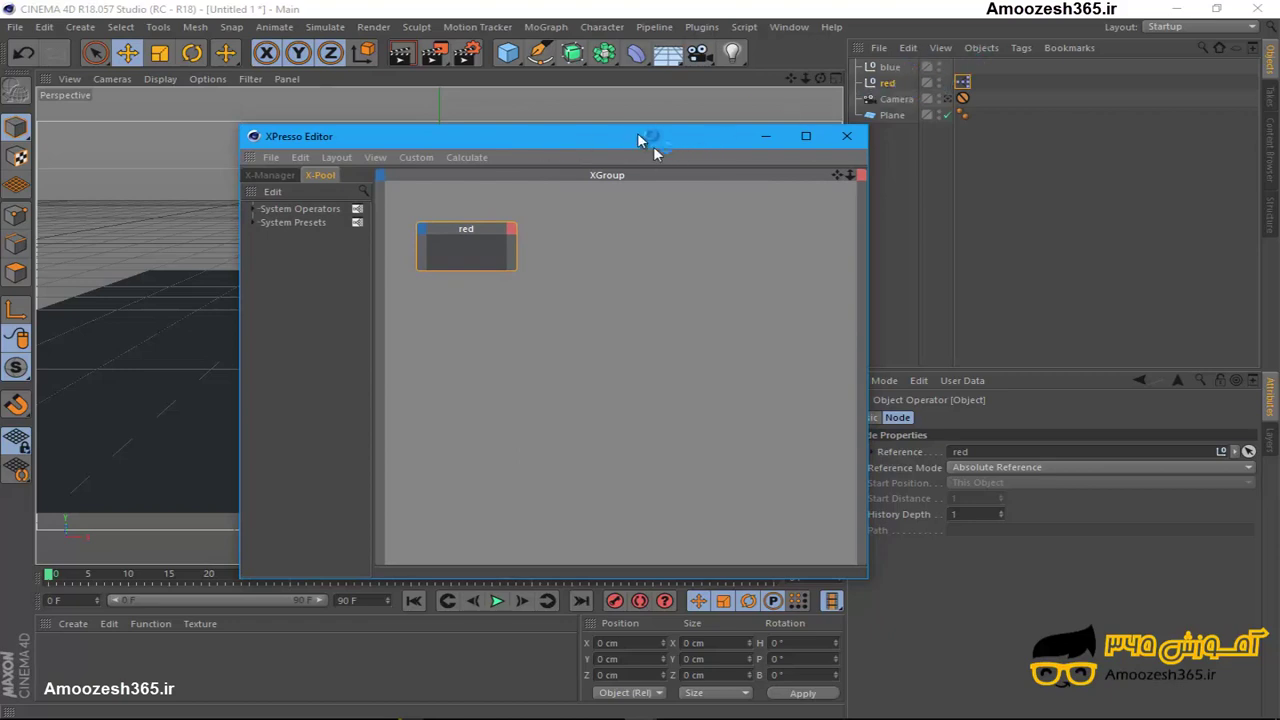
{"action": "left_click_drag", "start_coordinate": [697, 132], "coordinate": [688, 138]}
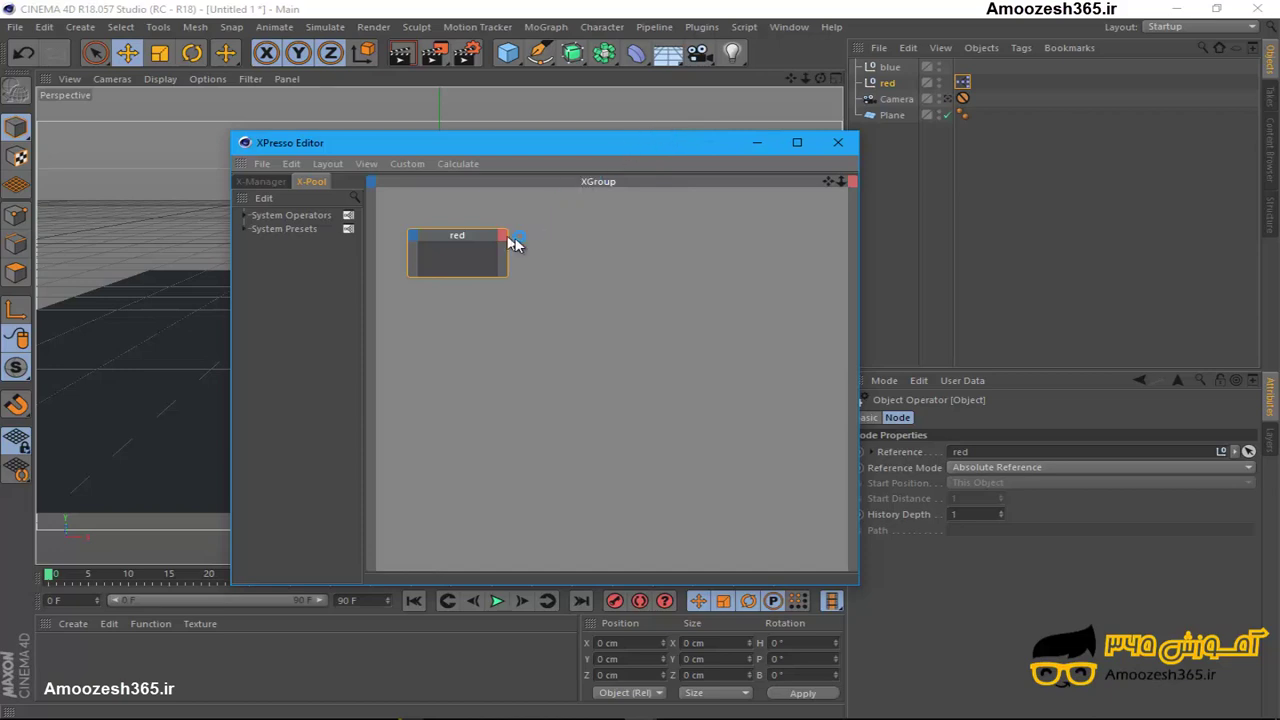
Step: Create a Thinking Particles PStorm node beside the red node
{"action": "right_click", "coordinate": [577, 222]}
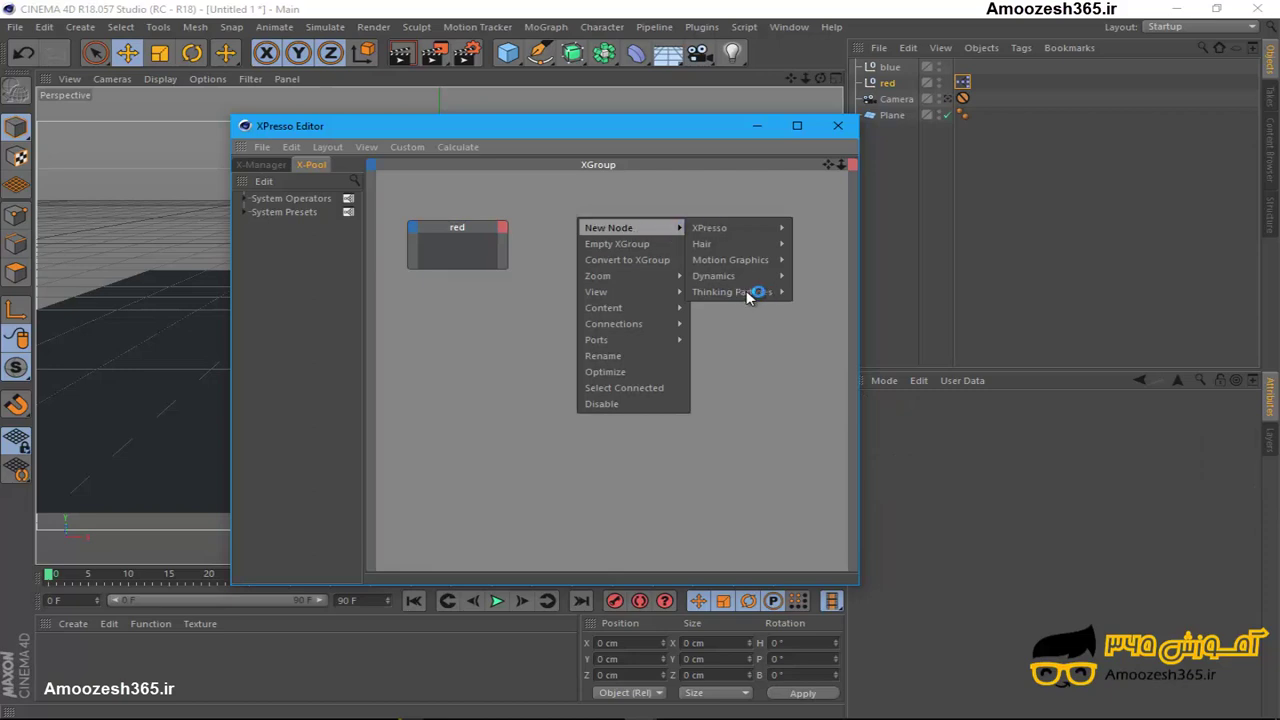
{"action": "mouse_move", "coordinate": [732, 292]}
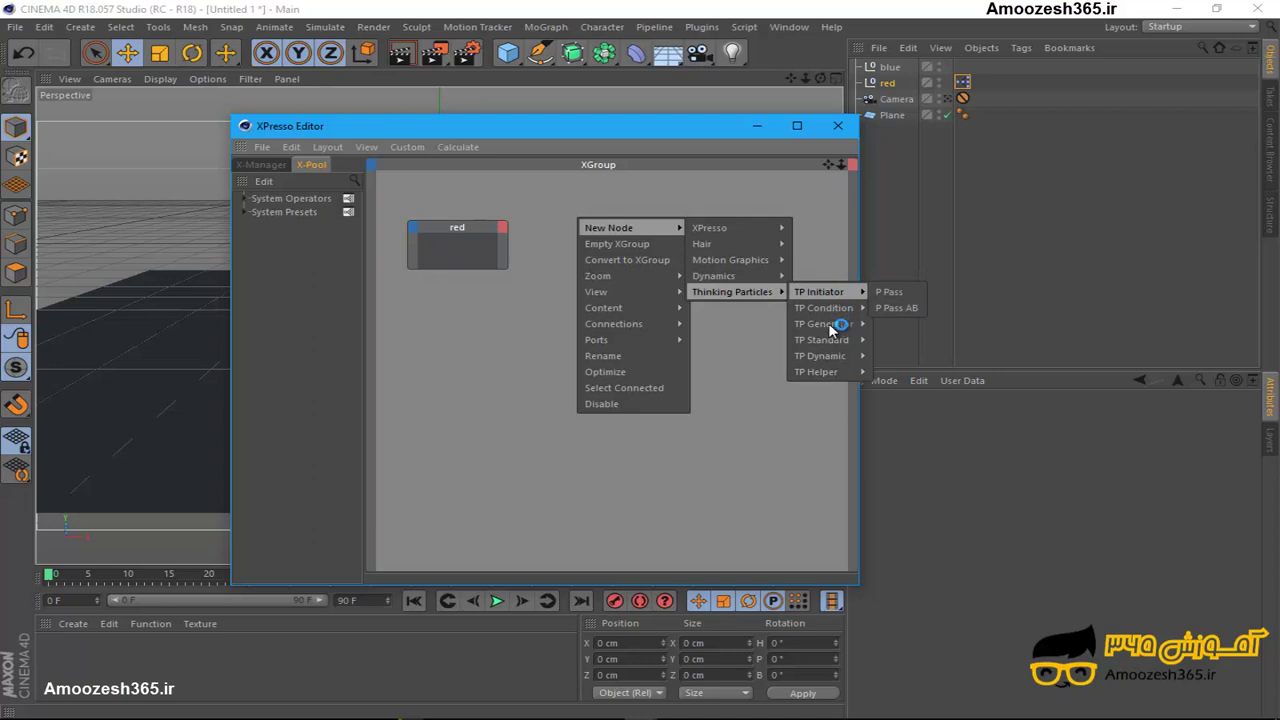
{"action": "mouse_move", "coordinate": [823, 324]}
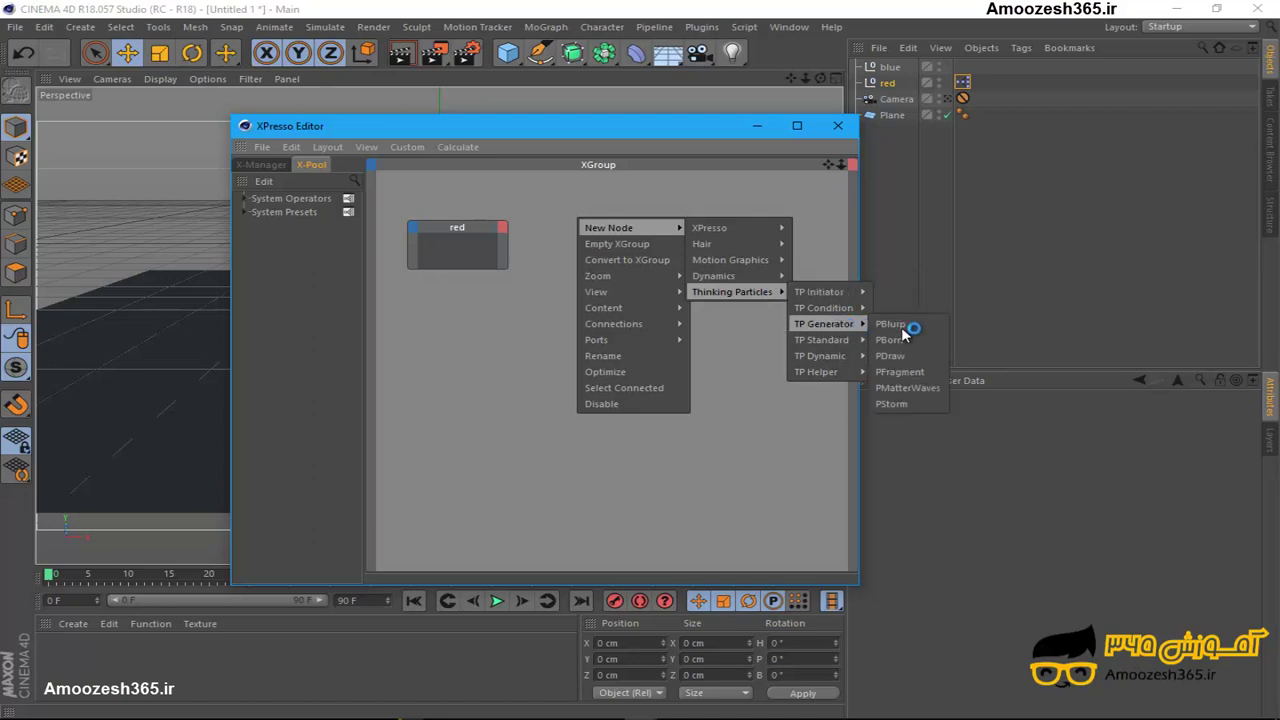
{"action": "left_click", "coordinate": [895, 404]}
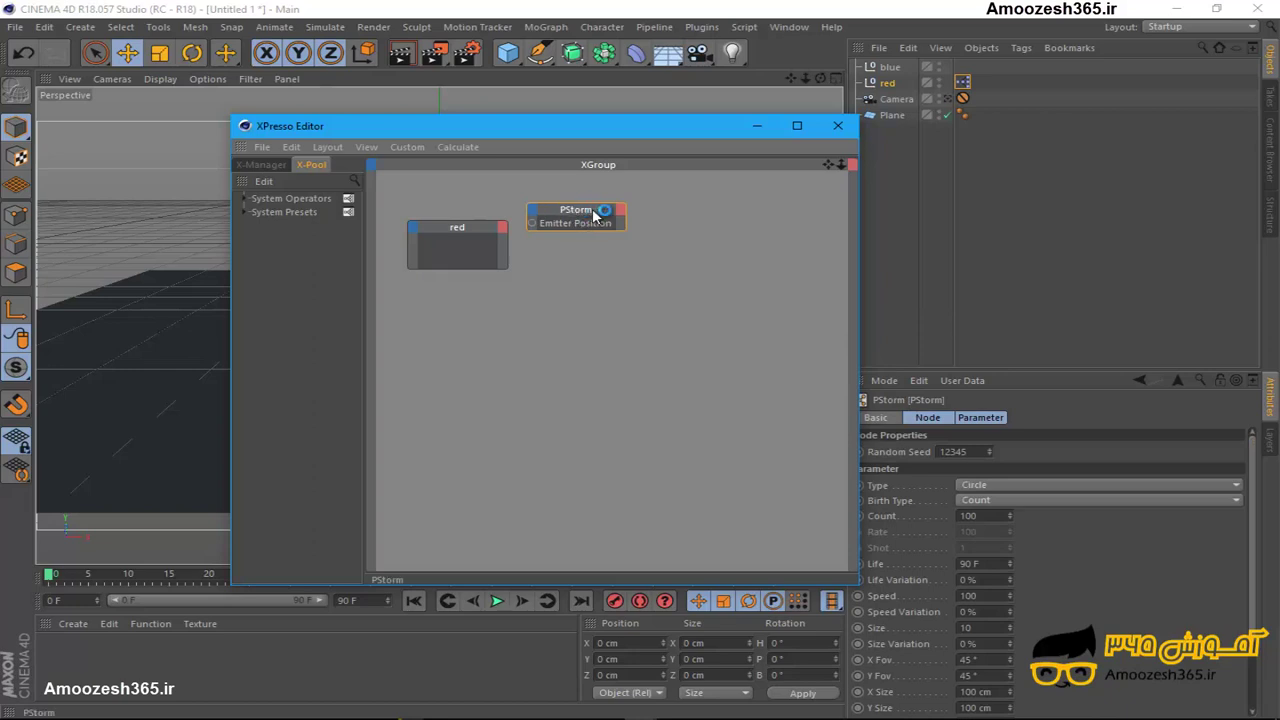
{"action": "left_click_drag", "start_coordinate": [576, 215], "coordinate": [611, 238]}
{"action": "left_click_drag", "start_coordinate": [517, 130], "coordinate": [906, 130]}
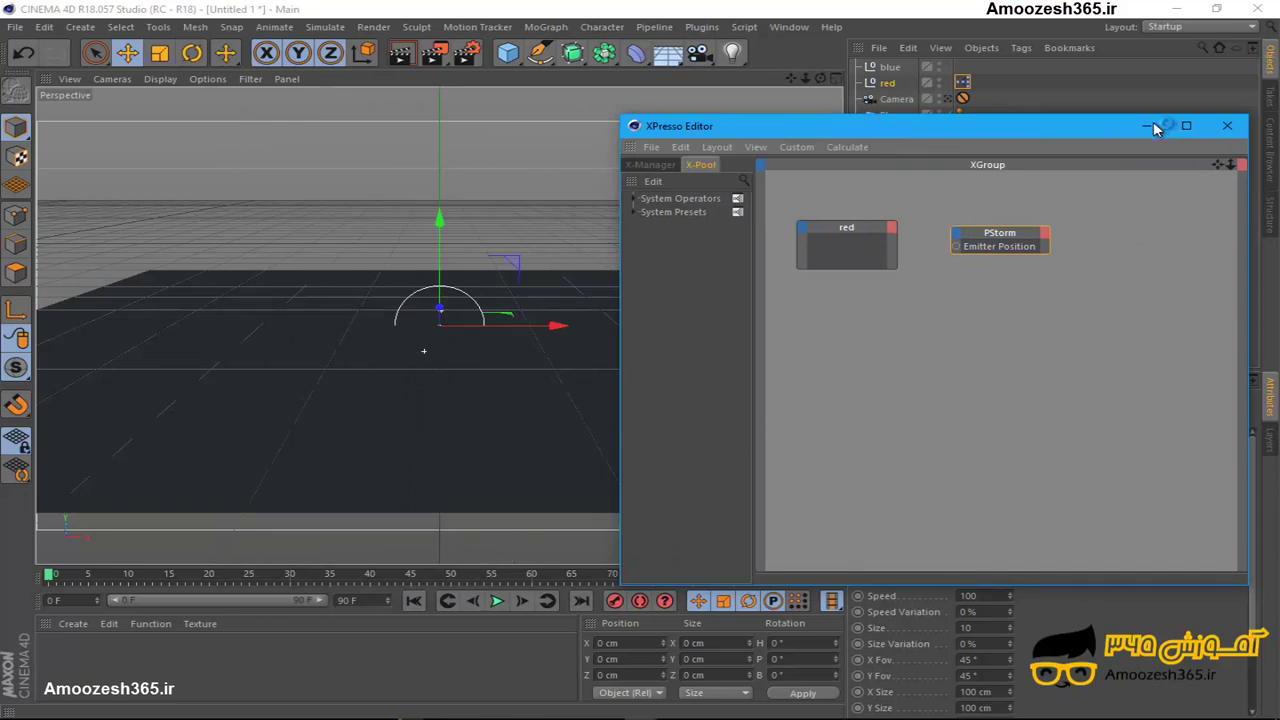
Step: Preview the PStorm emission, then test-move the red null along Y and undo the move
{"action": "left_click", "coordinate": [497, 601]}
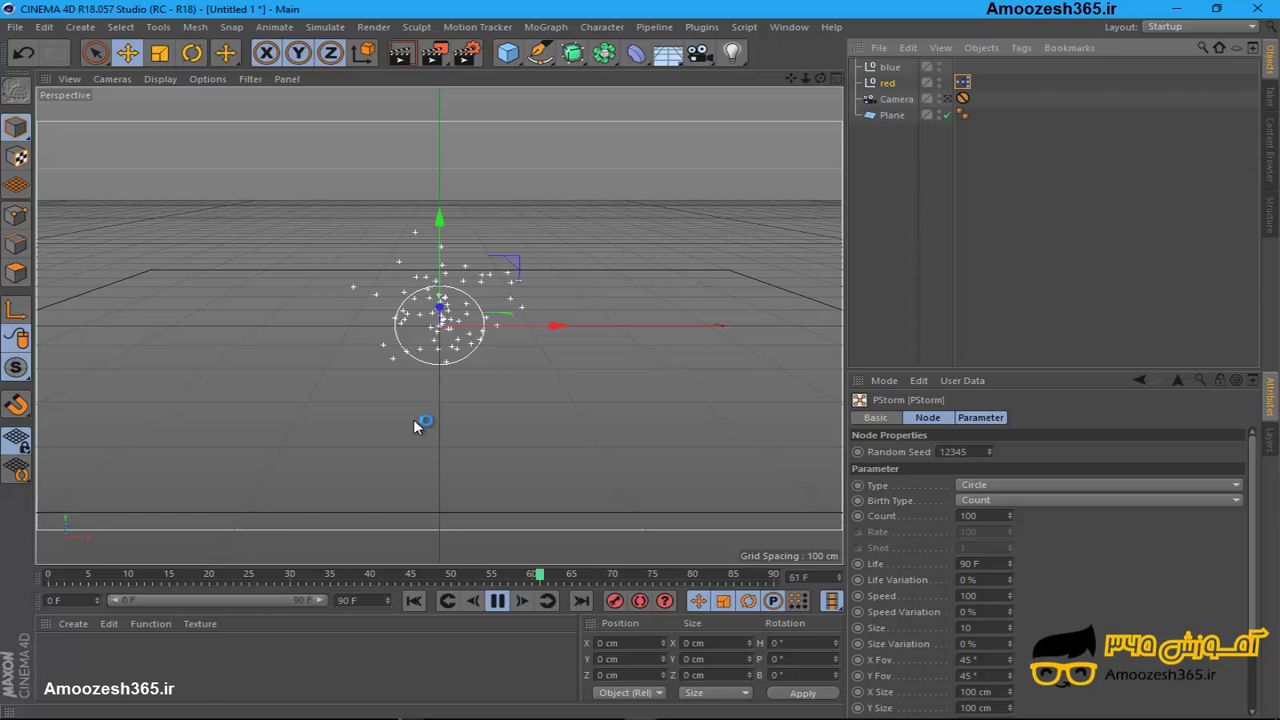
{"action": "key", "text": "F8"}
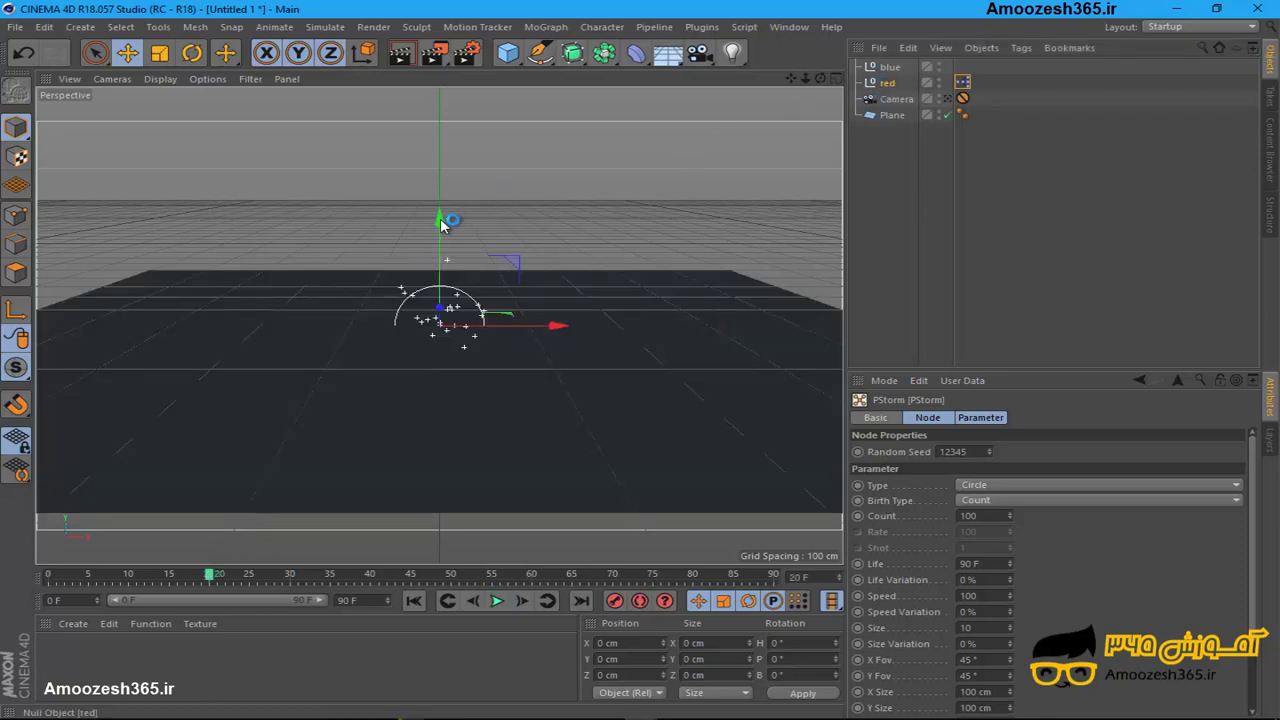
{"action": "left_click_drag", "start_coordinate": [440, 225], "coordinate": [441, 136]}
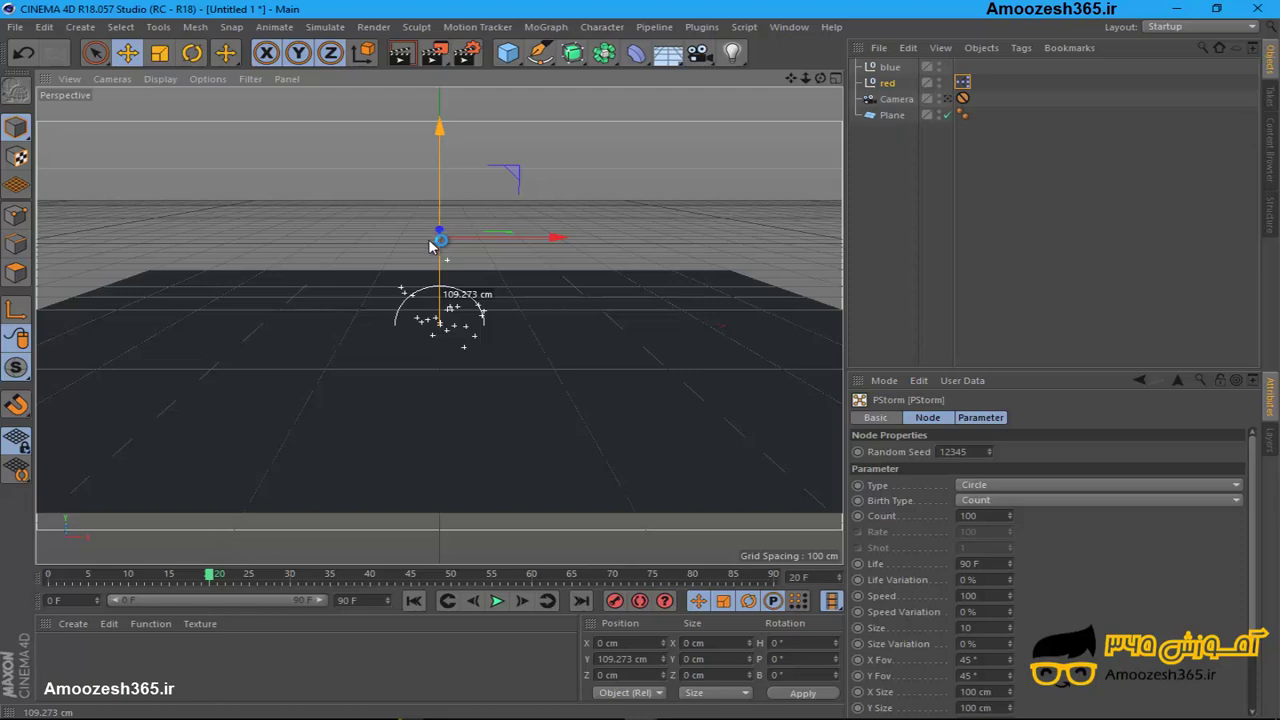
{"action": "left_click_drag", "start_coordinate": [431, 244], "coordinate": [440, 335]}
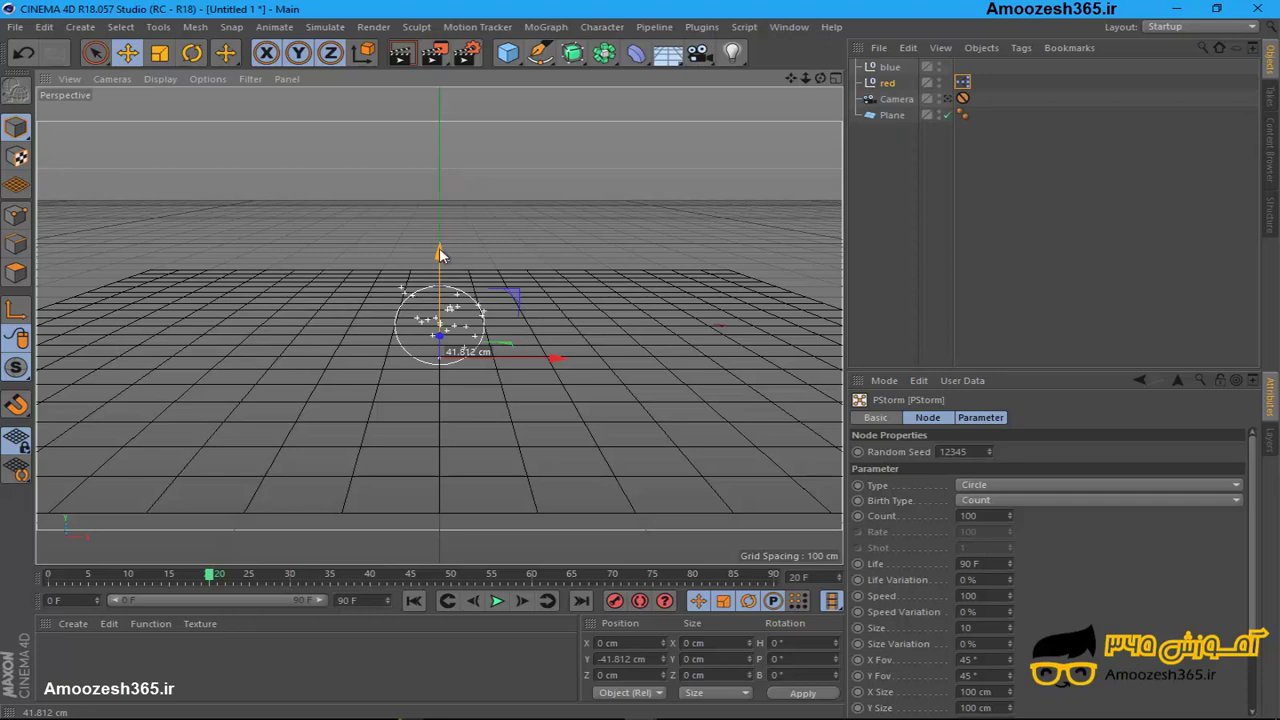
{"action": "left_click_drag", "start_coordinate": [440, 254], "coordinate": [440, 258]}
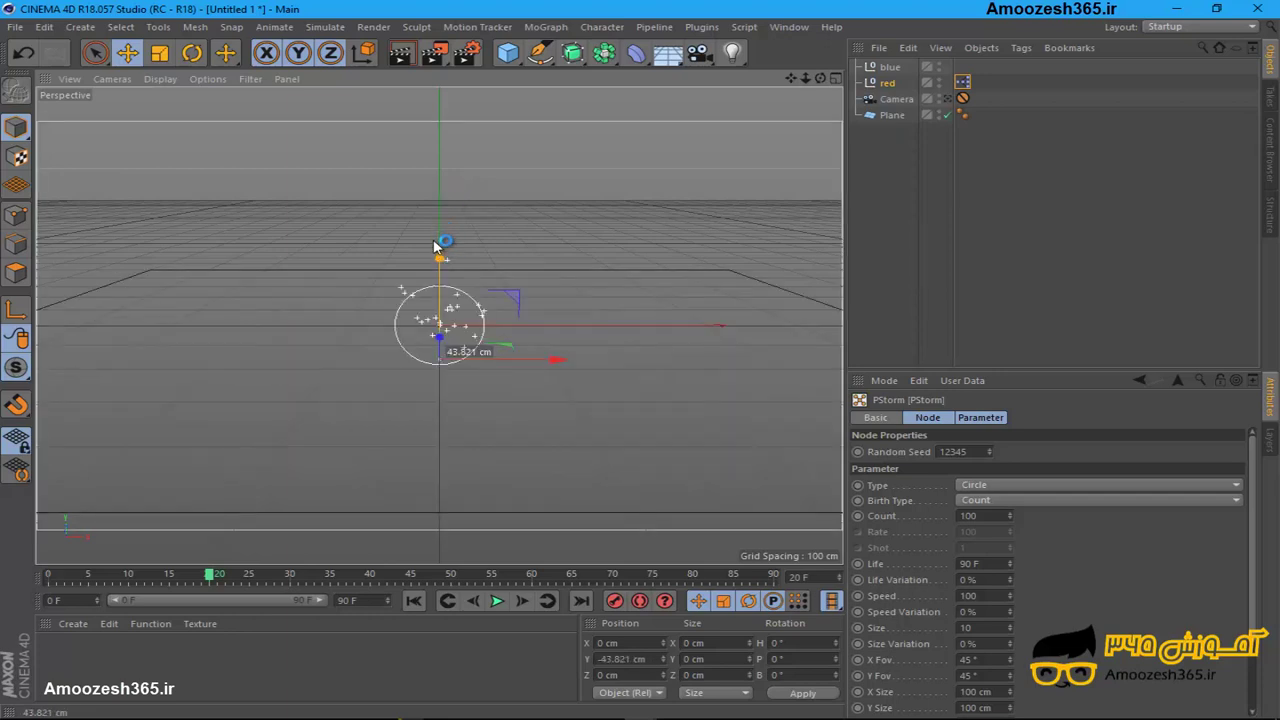
{"action": "left_click_drag", "start_coordinate": [440, 210], "coordinate": [440, 205]}
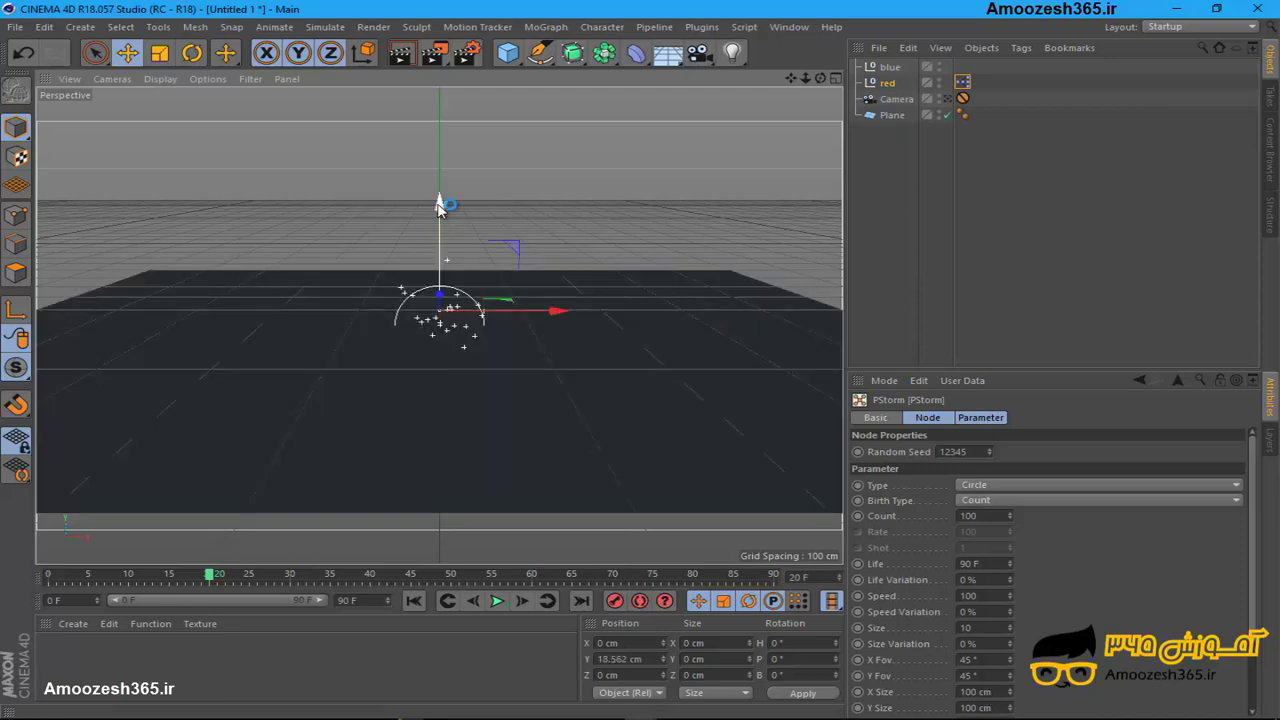
{"action": "key", "text": "ctrl+z"}
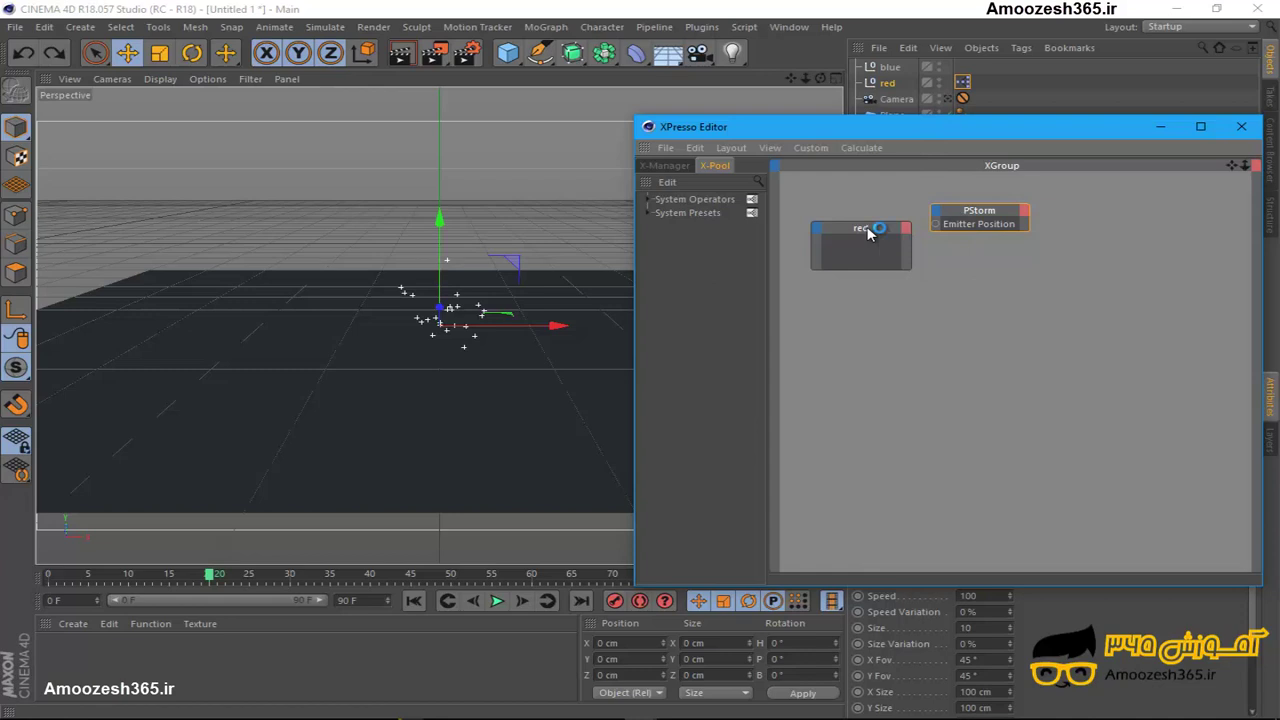
Step: Wire the red node's Global Position output into PStorm's Emitter Position, then close the editor
{"action": "left_click_drag", "start_coordinate": [860, 133], "coordinate": [674, 153]}
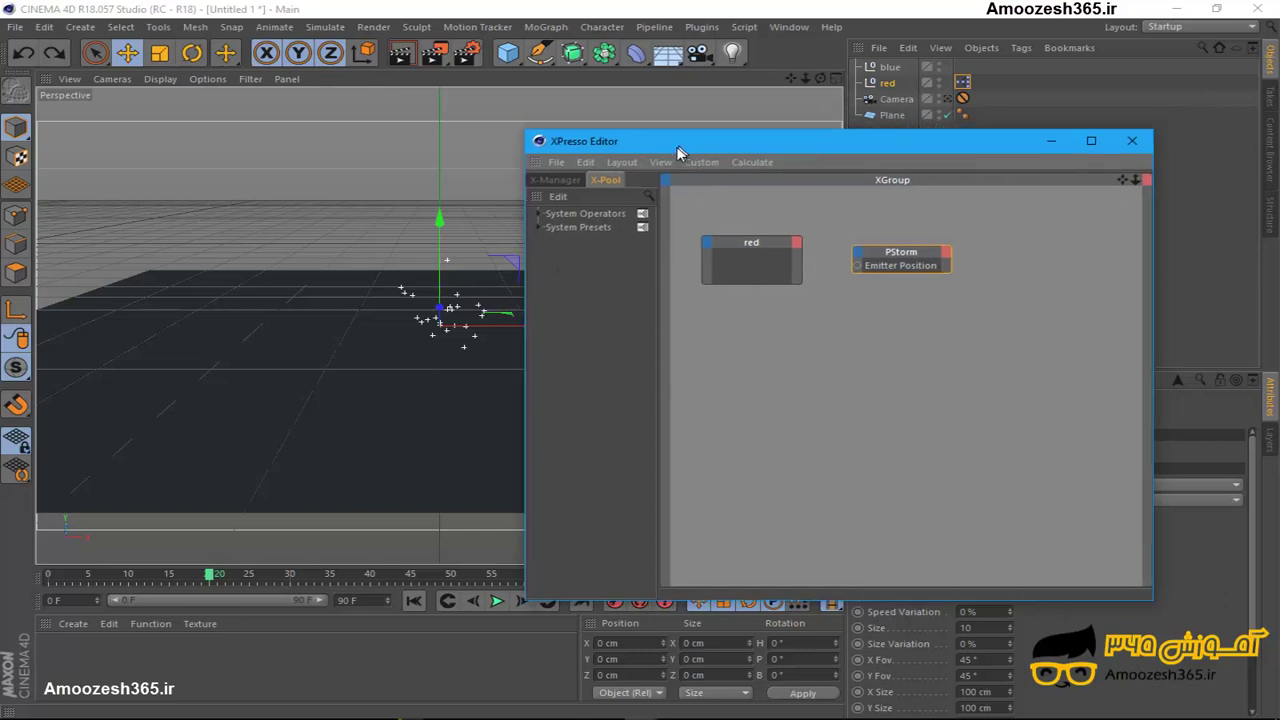
{"action": "left_click", "coordinate": [792, 247]}
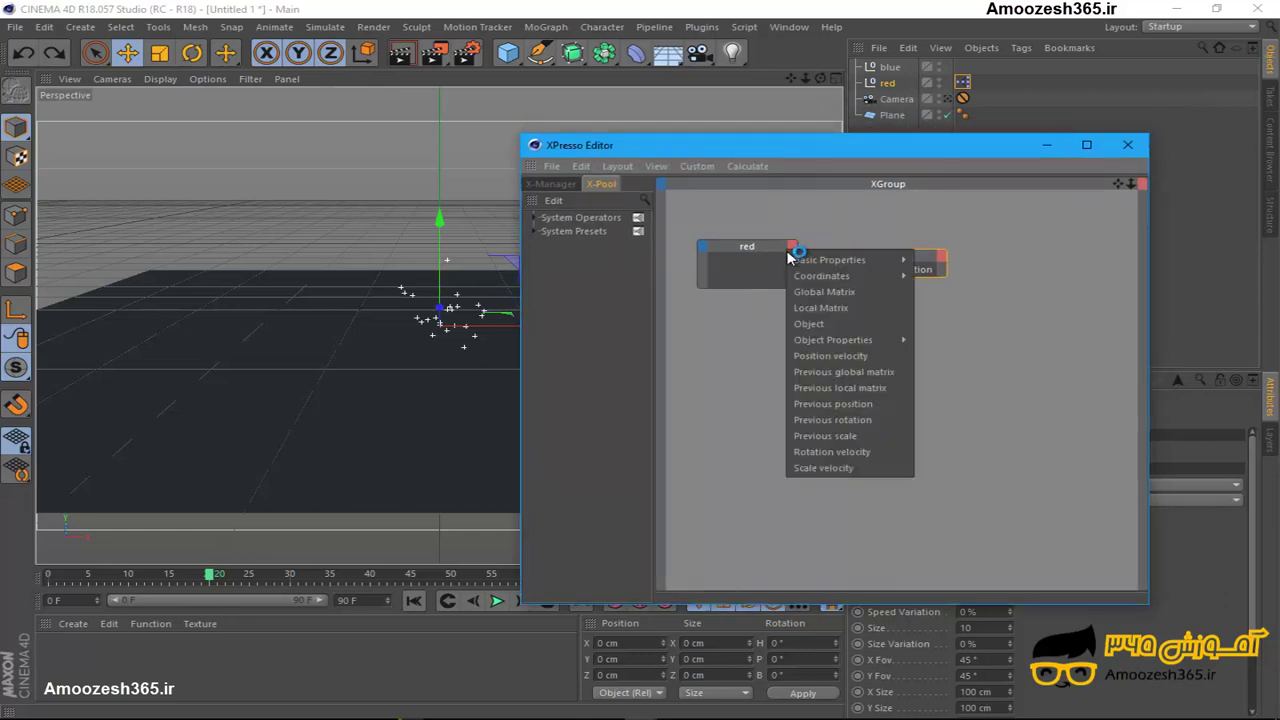
{"action": "left_click", "coordinate": [871, 277]}
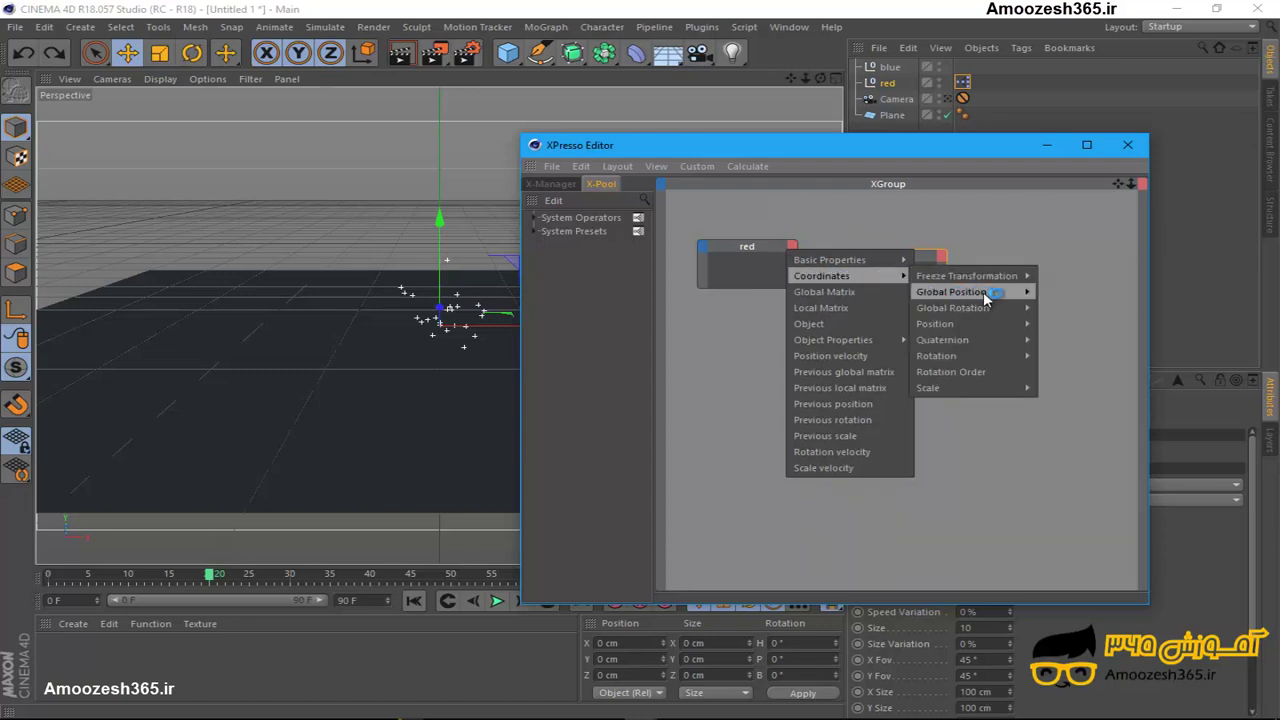
{"action": "mouse_move", "coordinate": [951, 292]}
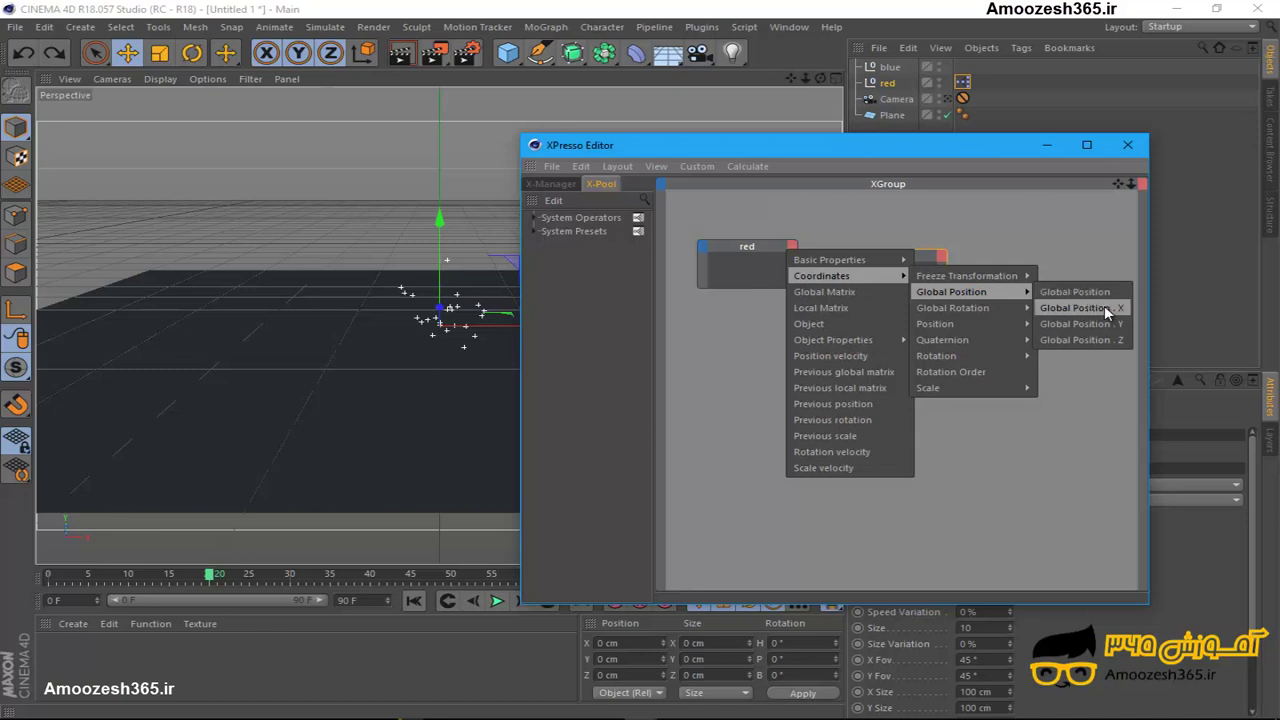
{"action": "left_click", "coordinate": [1062, 303]}
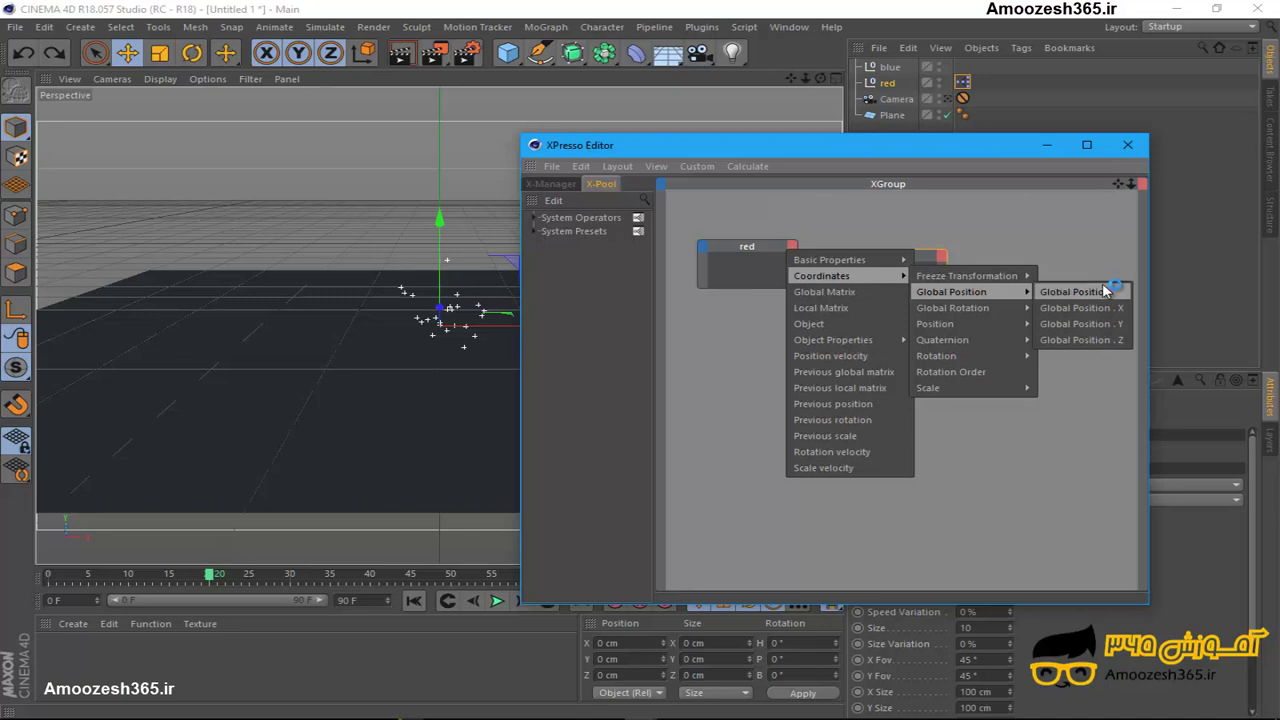
{"action": "left_click", "coordinate": [1082, 293]}
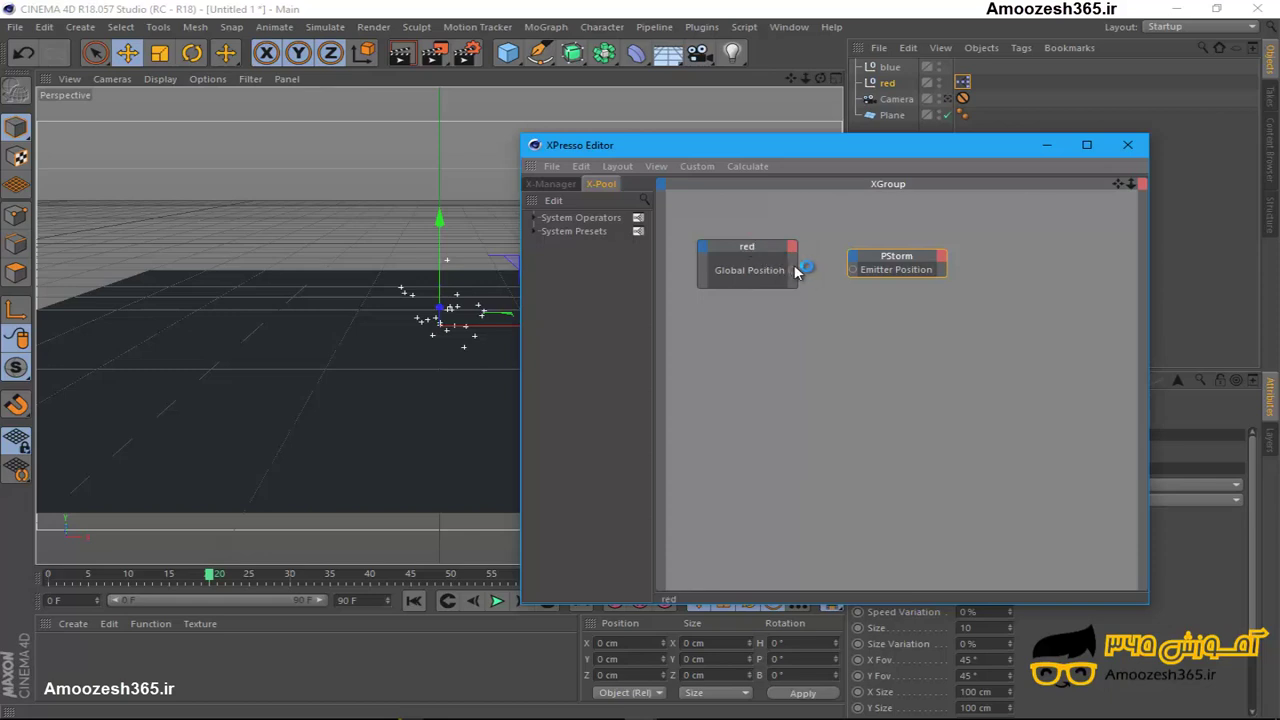
{"action": "left_click", "coordinate": [793, 276]}
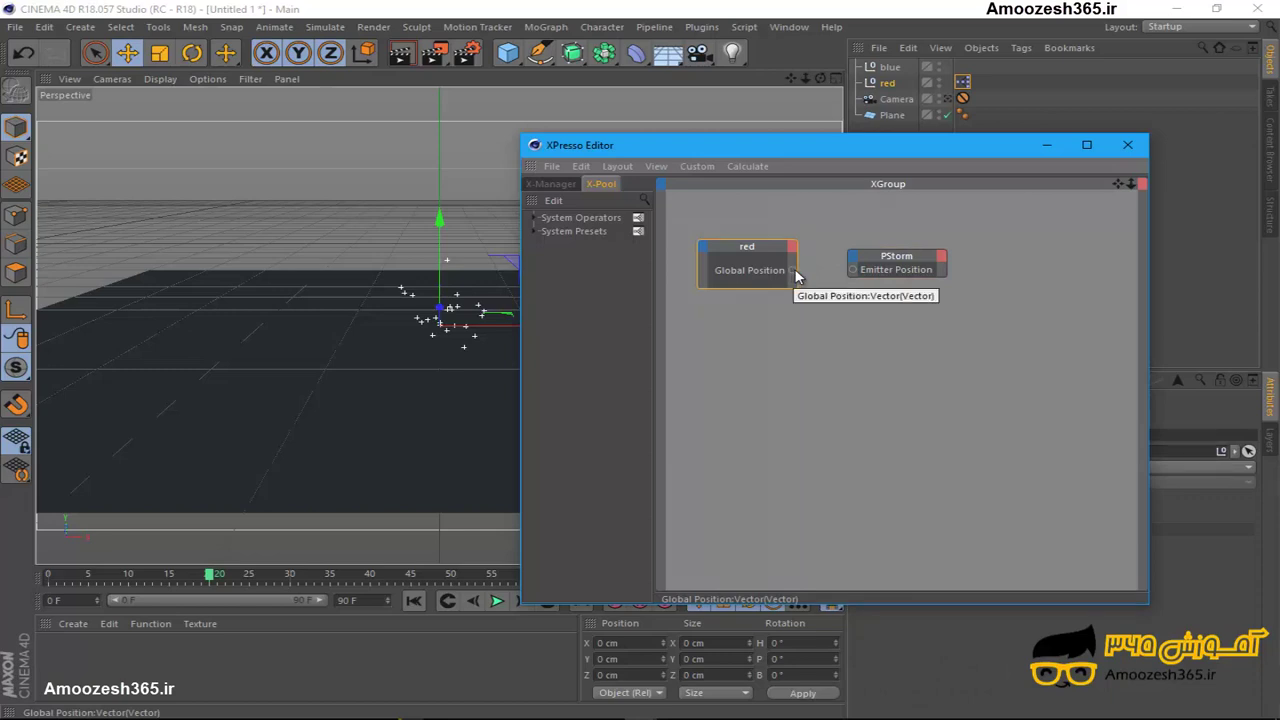
{"action": "left_click_drag", "start_coordinate": [825, 280], "coordinate": [855, 275]}
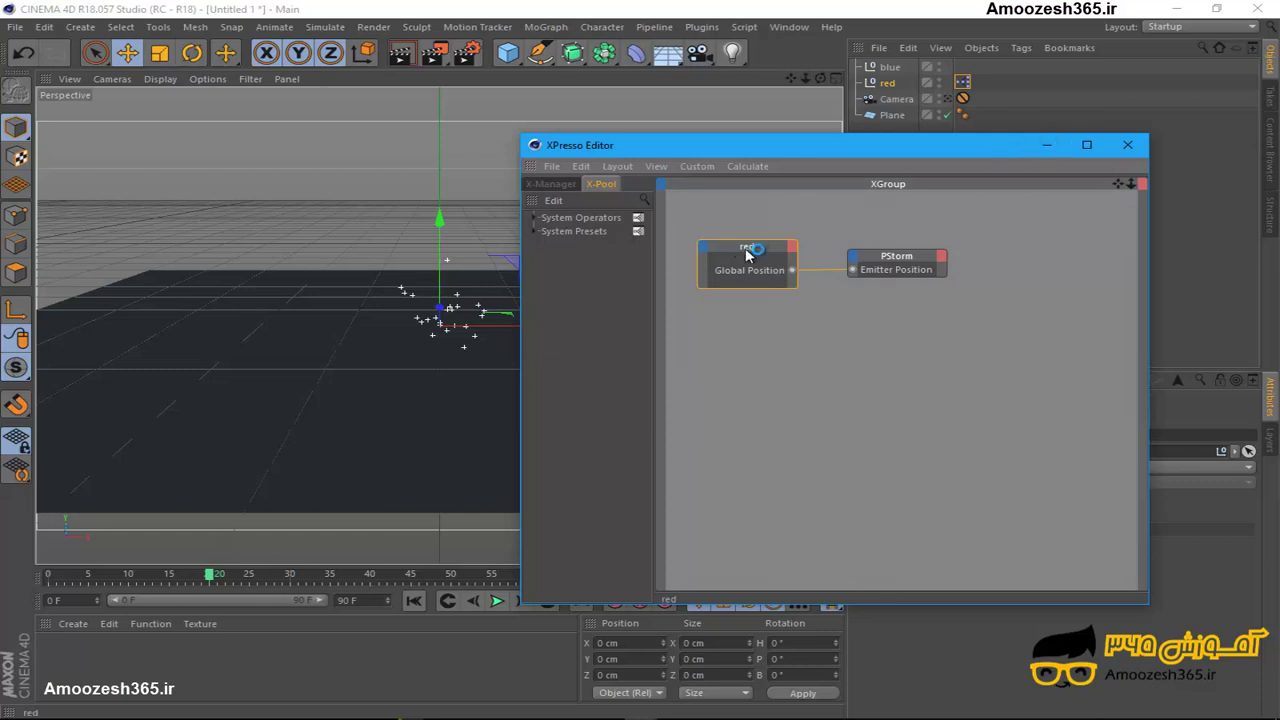
{"action": "left_click", "coordinate": [1049, 148]}
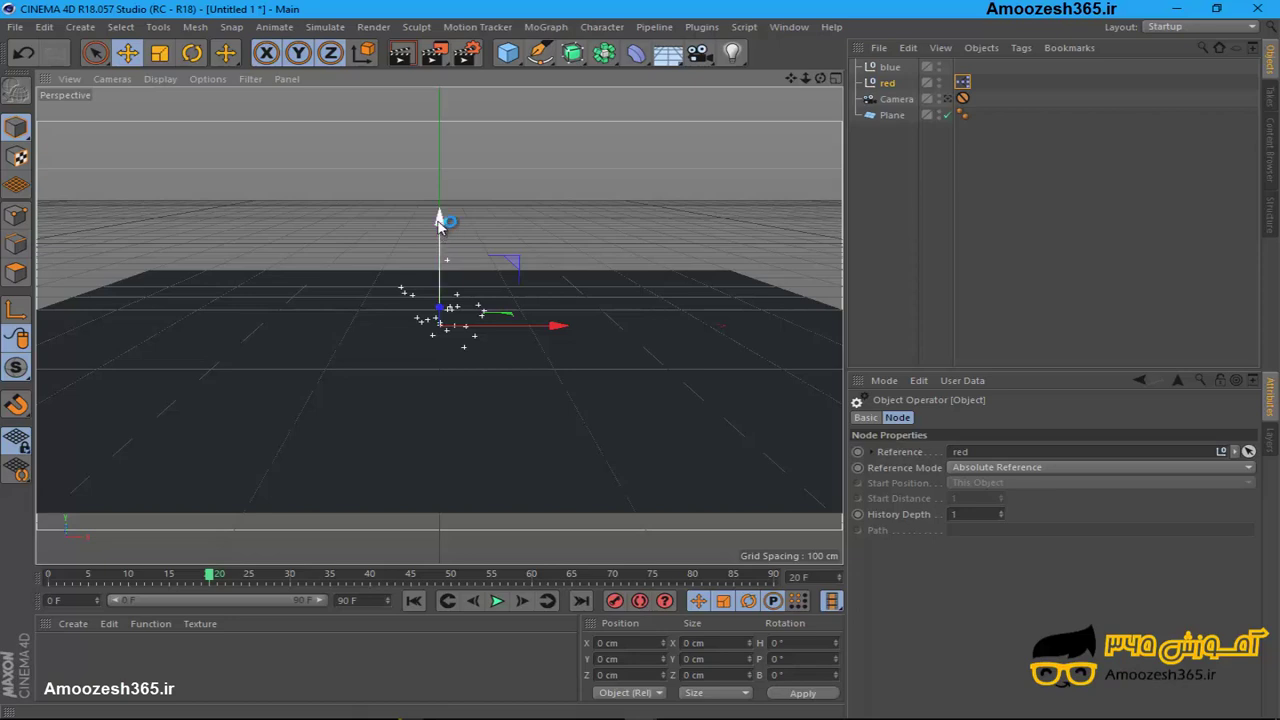
Step: Play the animation while raising the red null, then stop and rewind to frame 0
{"action": "left_click", "coordinate": [496, 600]}
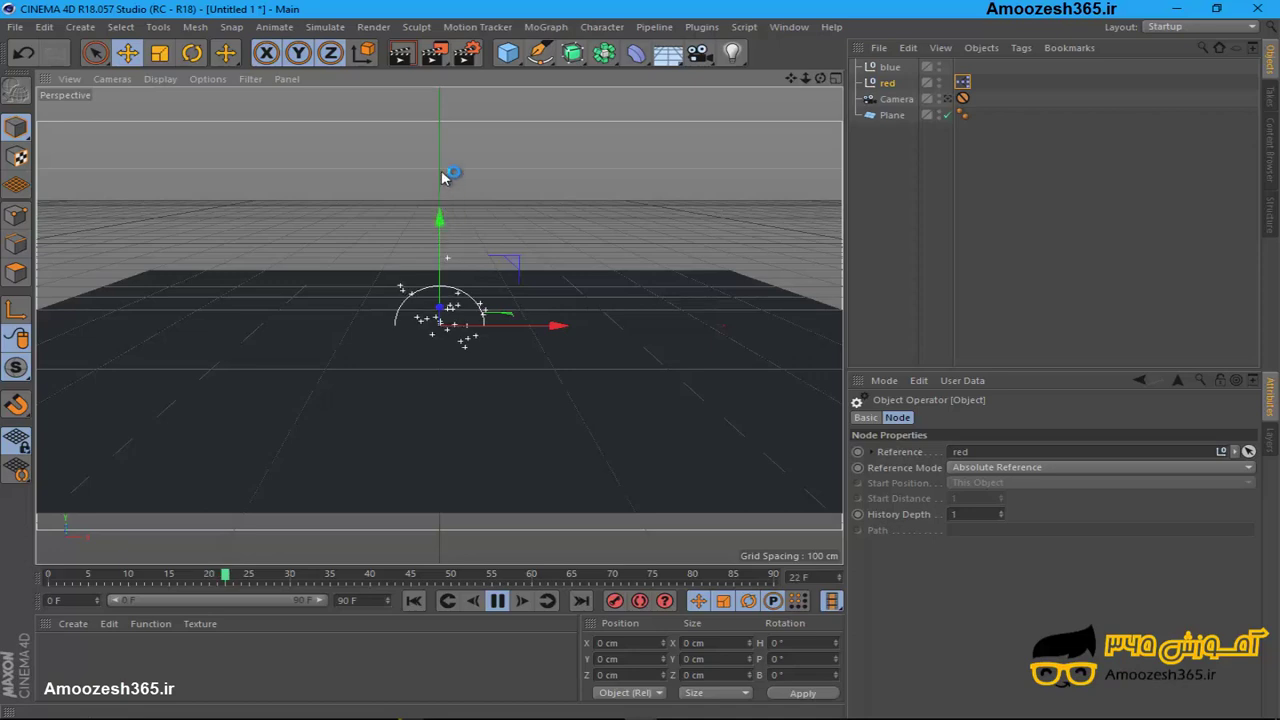
{"action": "left_click_drag", "start_coordinate": [445, 177], "coordinate": [449, 134]}
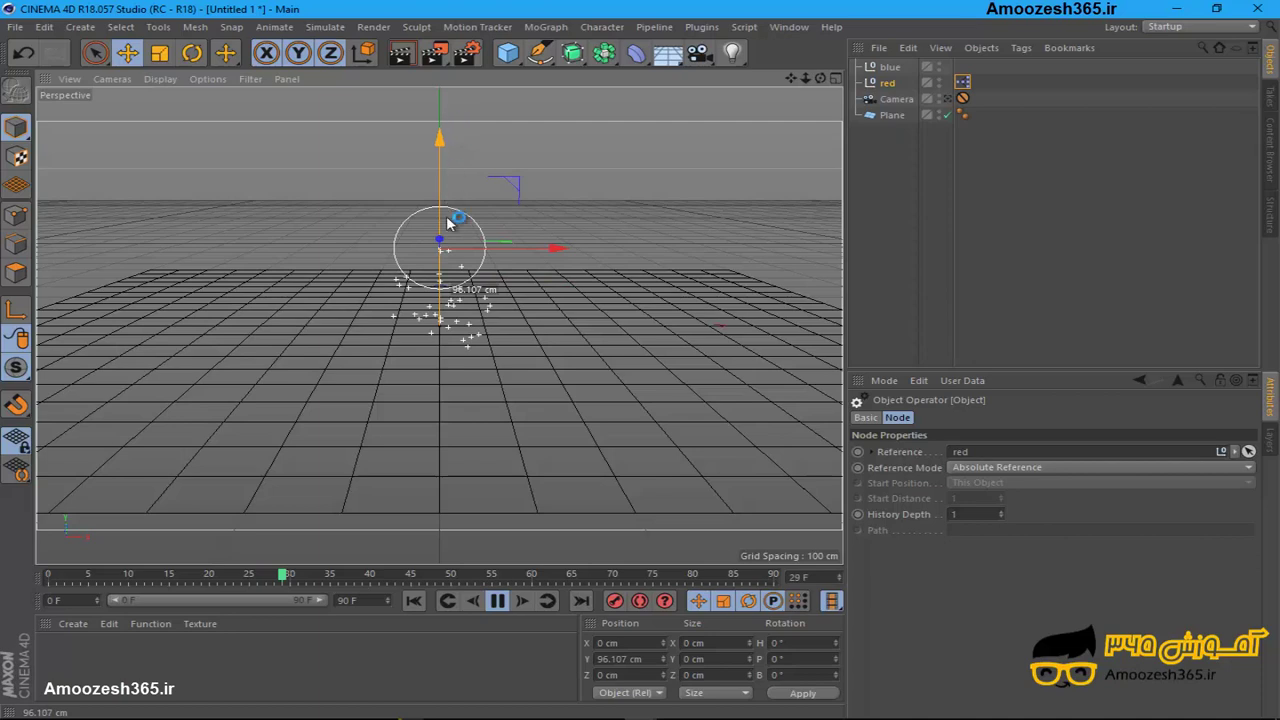
{"action": "left_click_drag", "start_coordinate": [449, 237], "coordinate": [449, 228]}
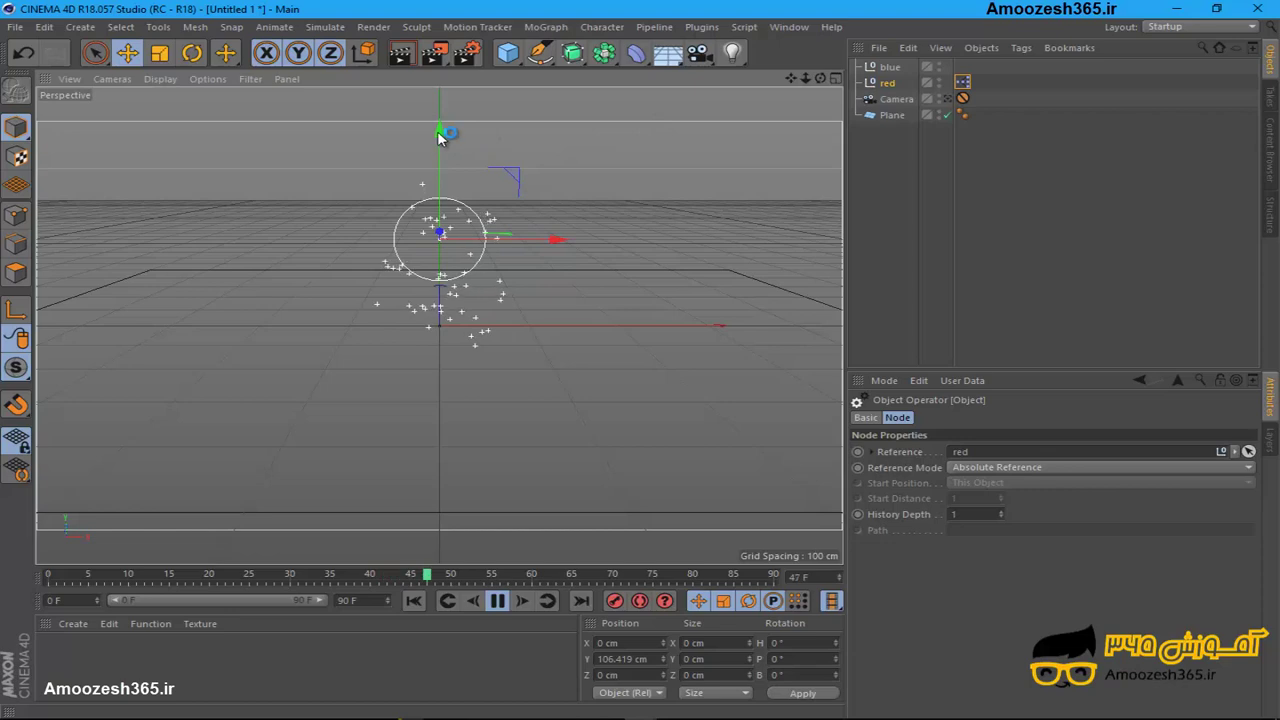
{"action": "left_click_drag", "start_coordinate": [447, 88], "coordinate": [446, 86]}
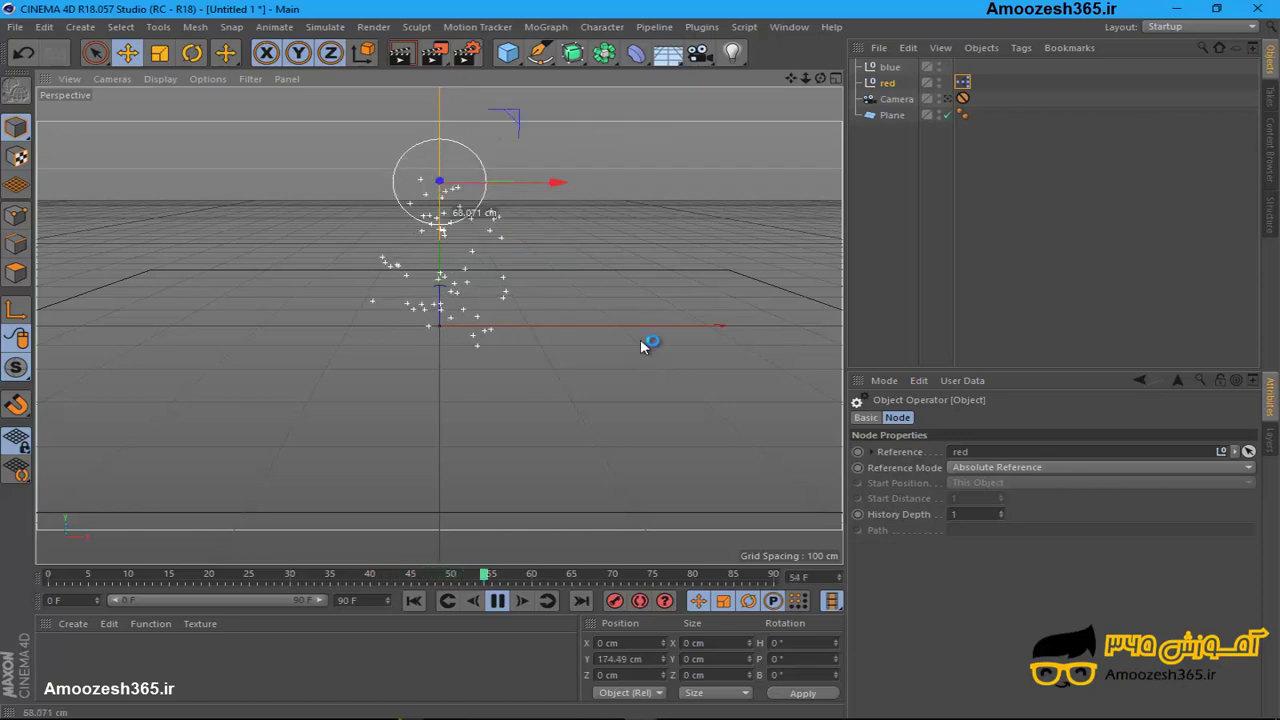
{"action": "left_click_drag", "start_coordinate": [645, 345], "coordinate": [442, 395]}
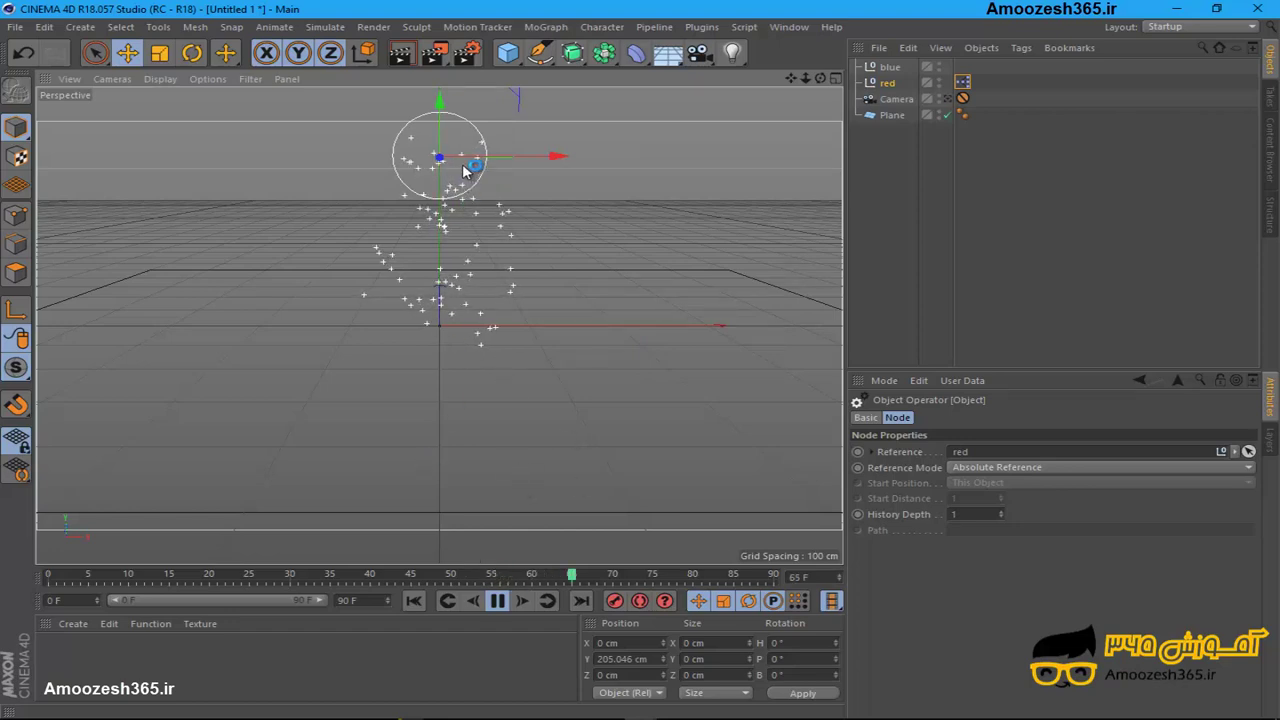
{"action": "key", "text": "shift+f"}
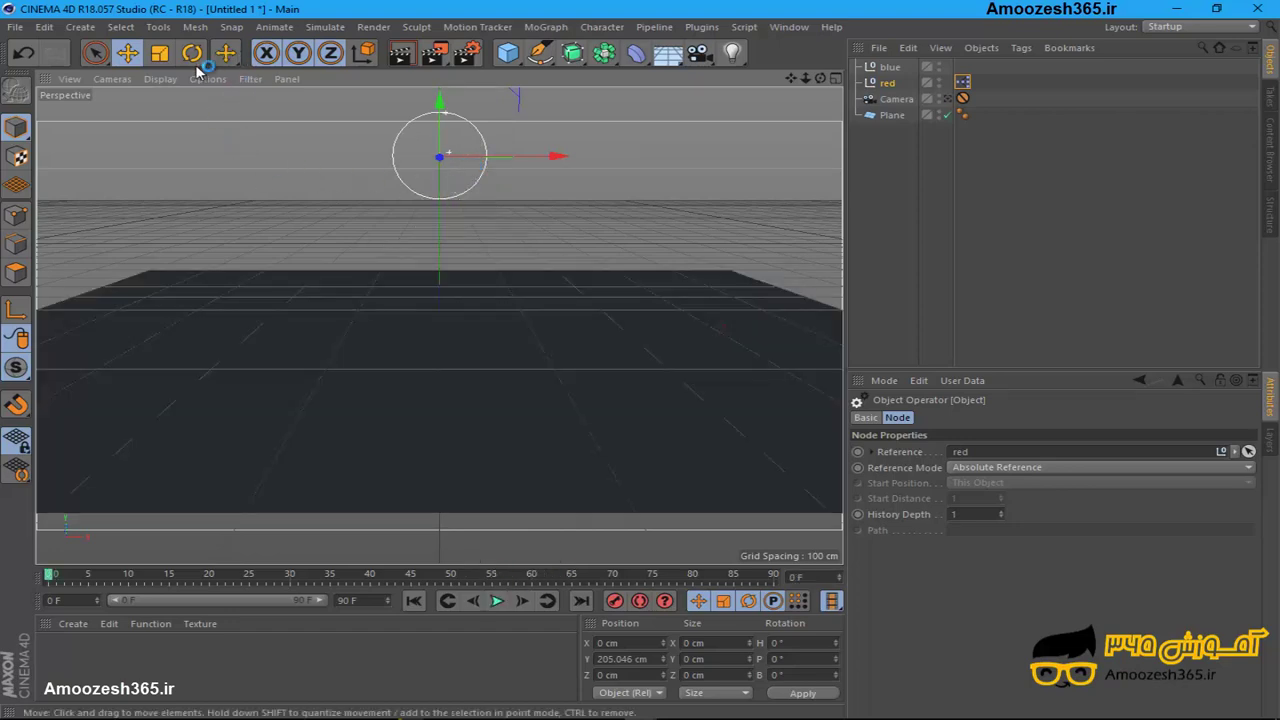
Step: Rotate the red null forward until its pitch reads 44°
{"action": "left_click", "coordinate": [193, 56]}
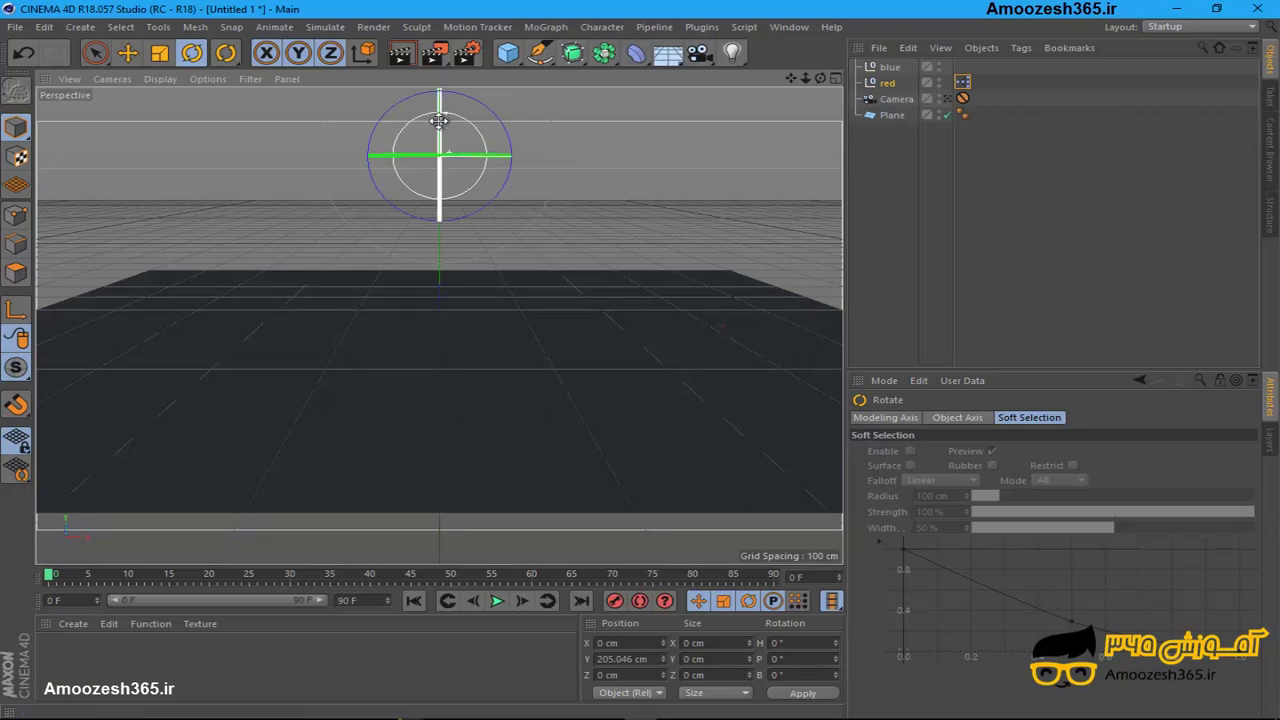
{"action": "left_click_drag", "start_coordinate": [438, 196], "coordinate": [434, 337]}
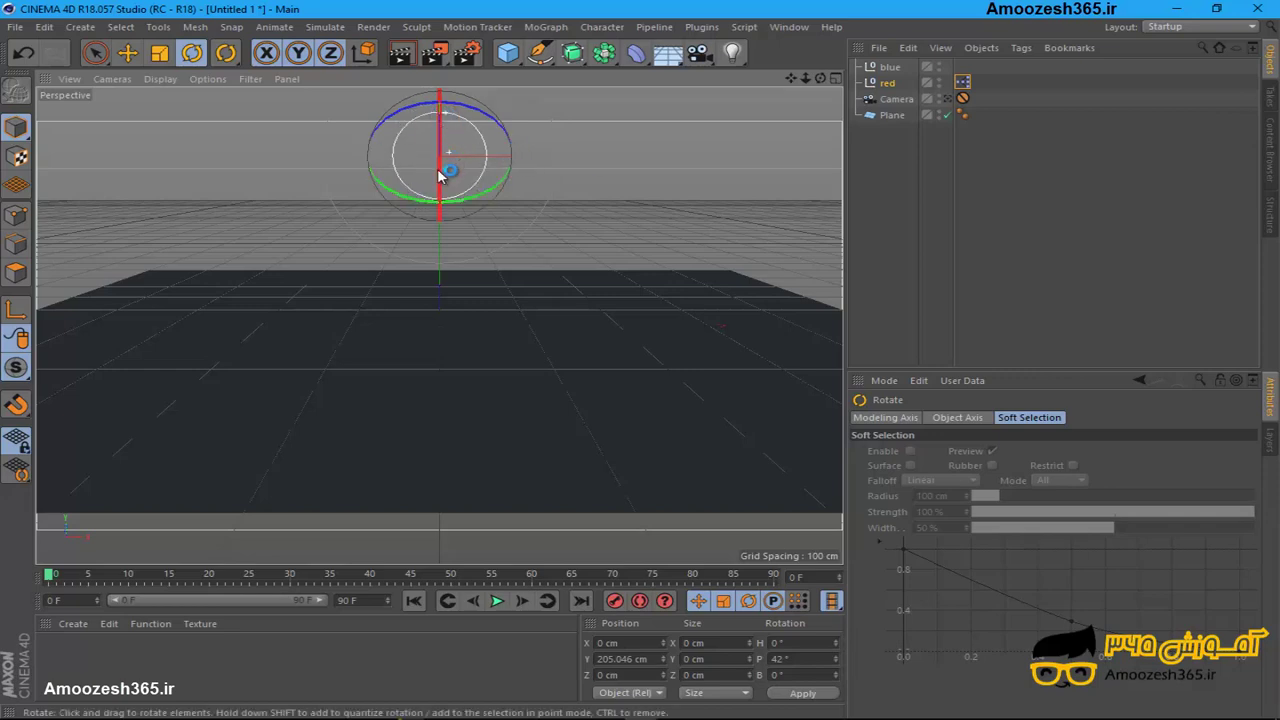
{"action": "left_click_drag", "start_coordinate": [440, 176], "coordinate": [441, 190]}
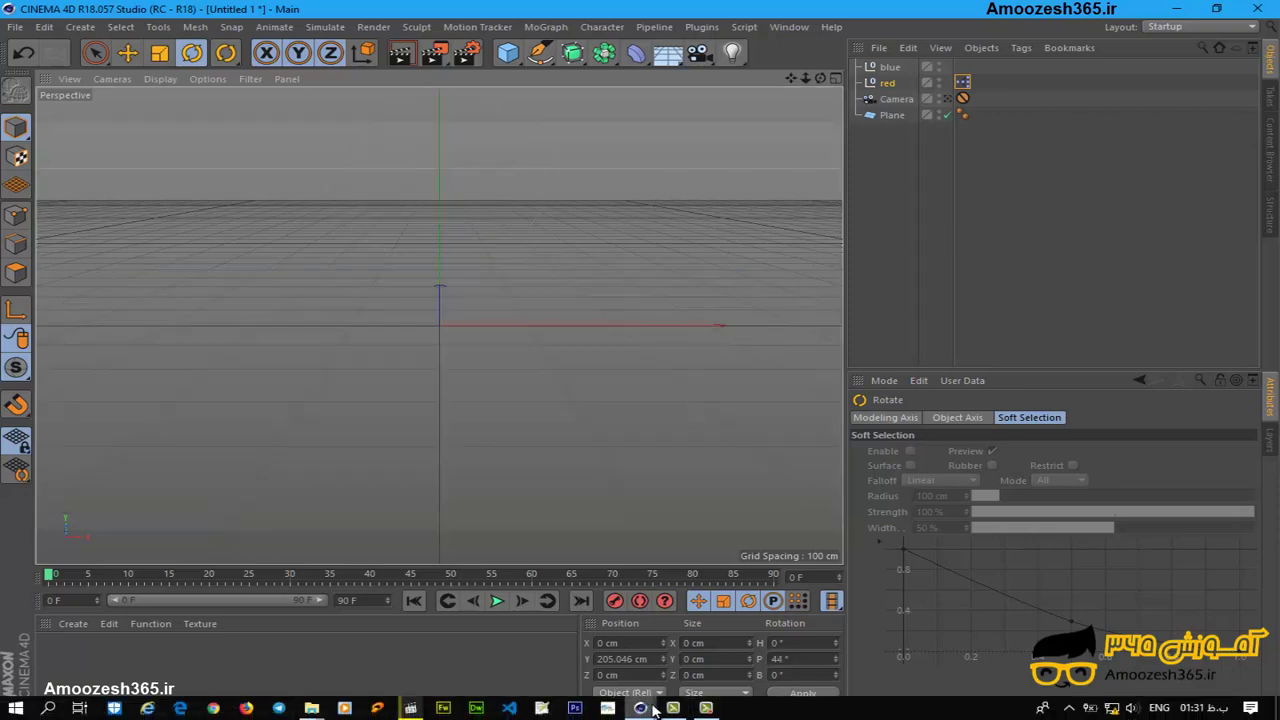
{"action": "left_click", "coordinate": [643, 708]}
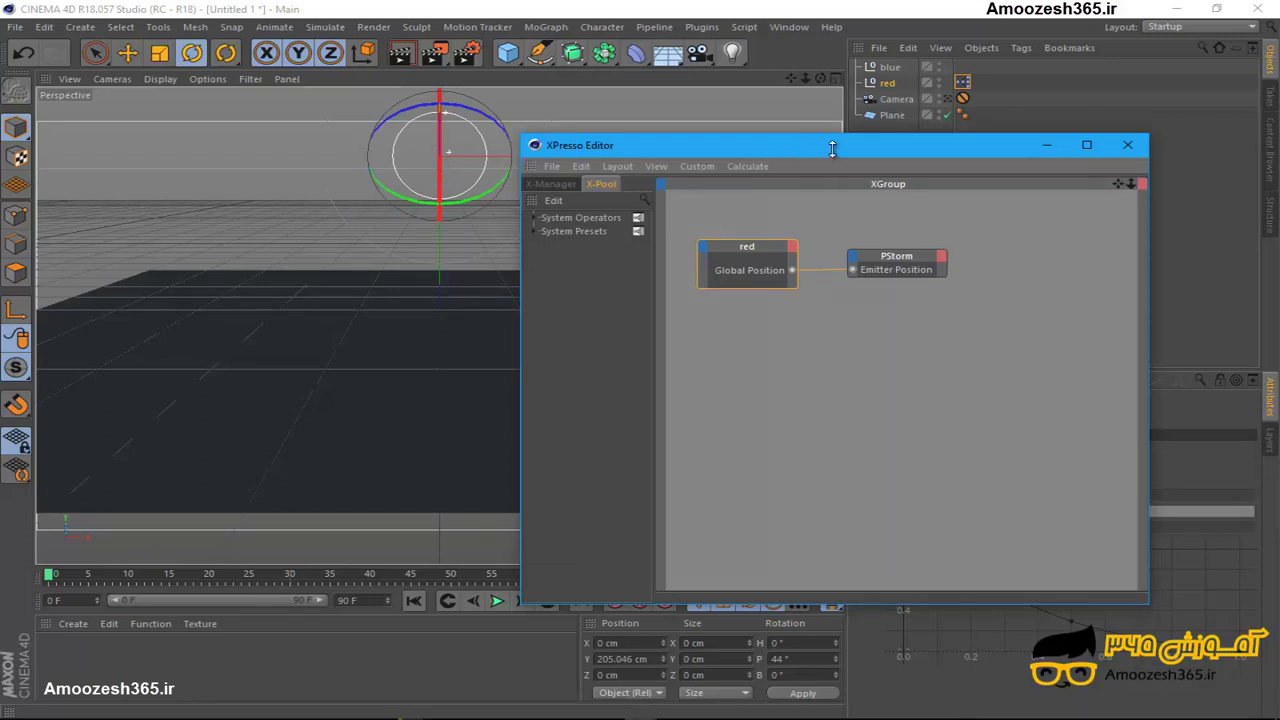
Step: Connect the red node's Global Matrix to PStorm's Emitter Alignment, then close the editor
{"action": "left_click_drag", "start_coordinate": [822, 150], "coordinate": [772, 134]}
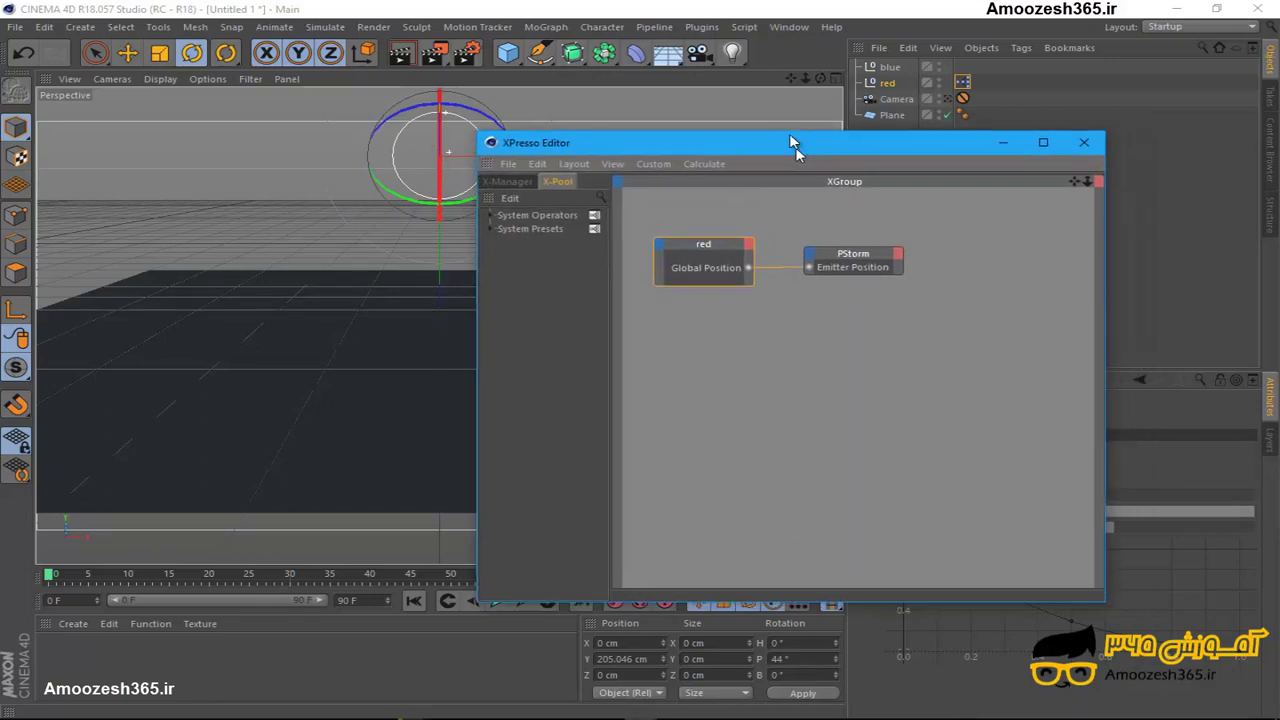
{"action": "left_click", "coordinate": [743, 235]}
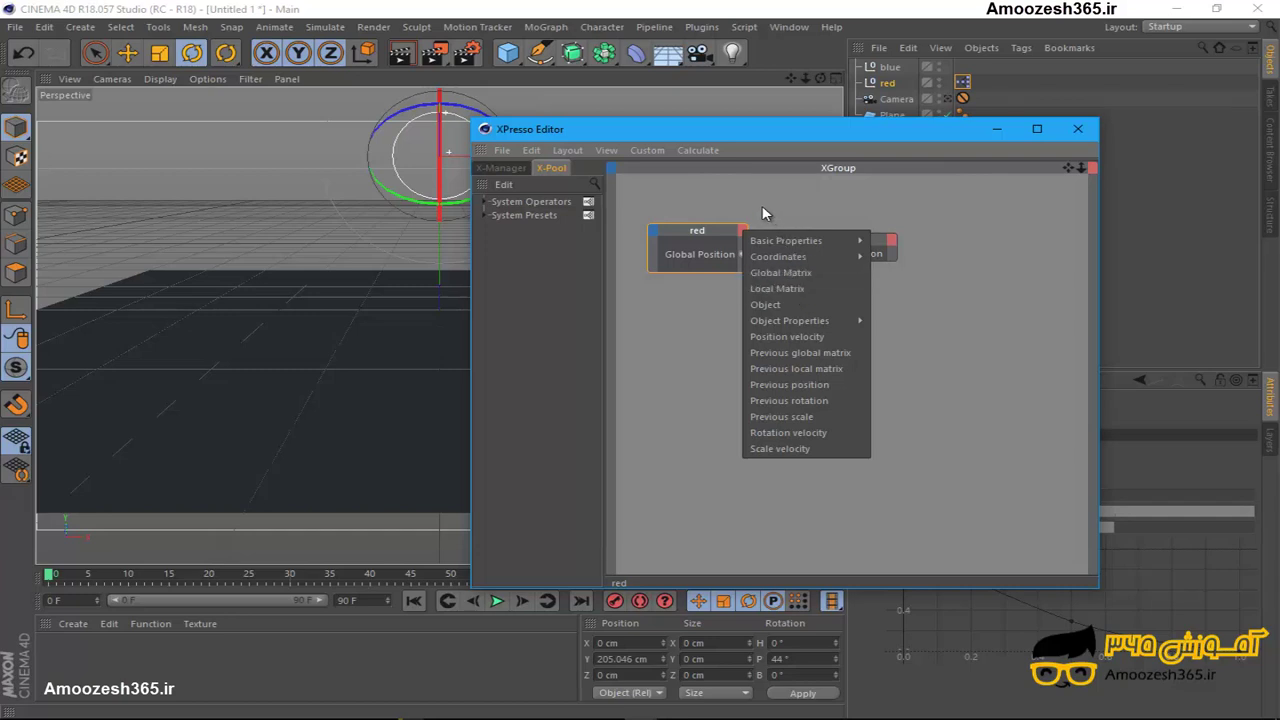
{"action": "left_click", "coordinate": [782, 274]}
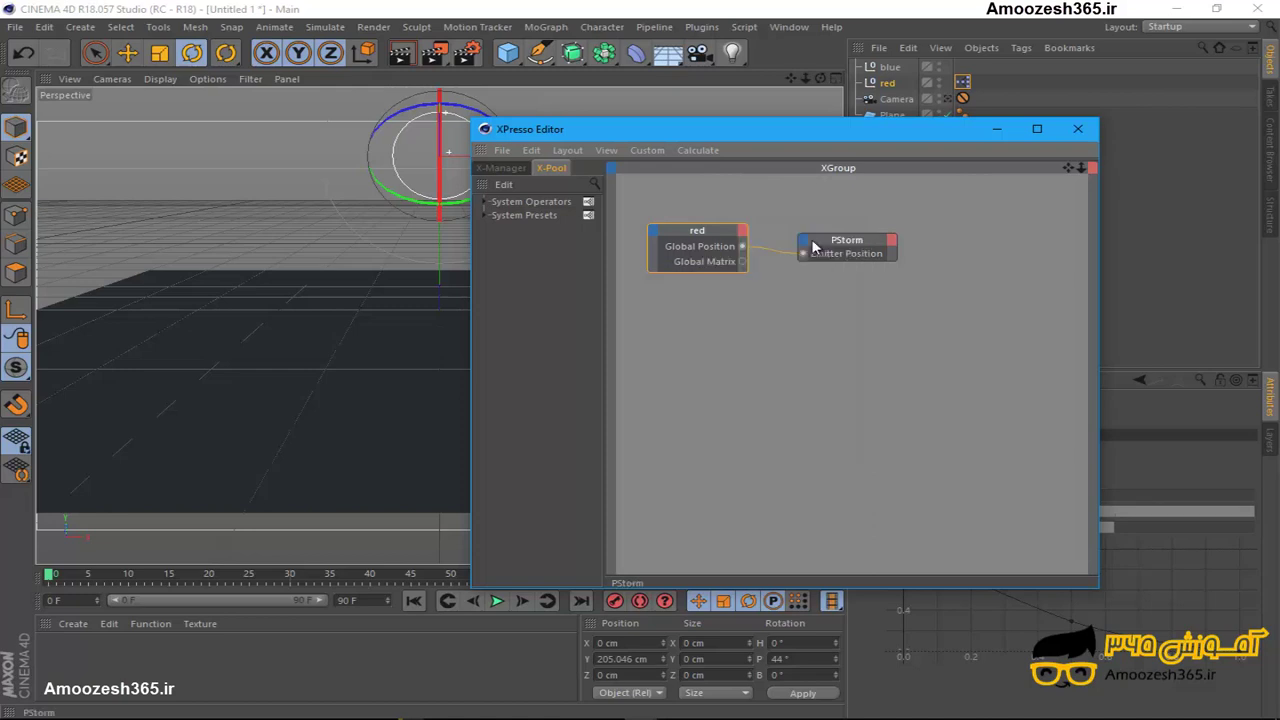
{"action": "left_click", "coordinate": [806, 242]}
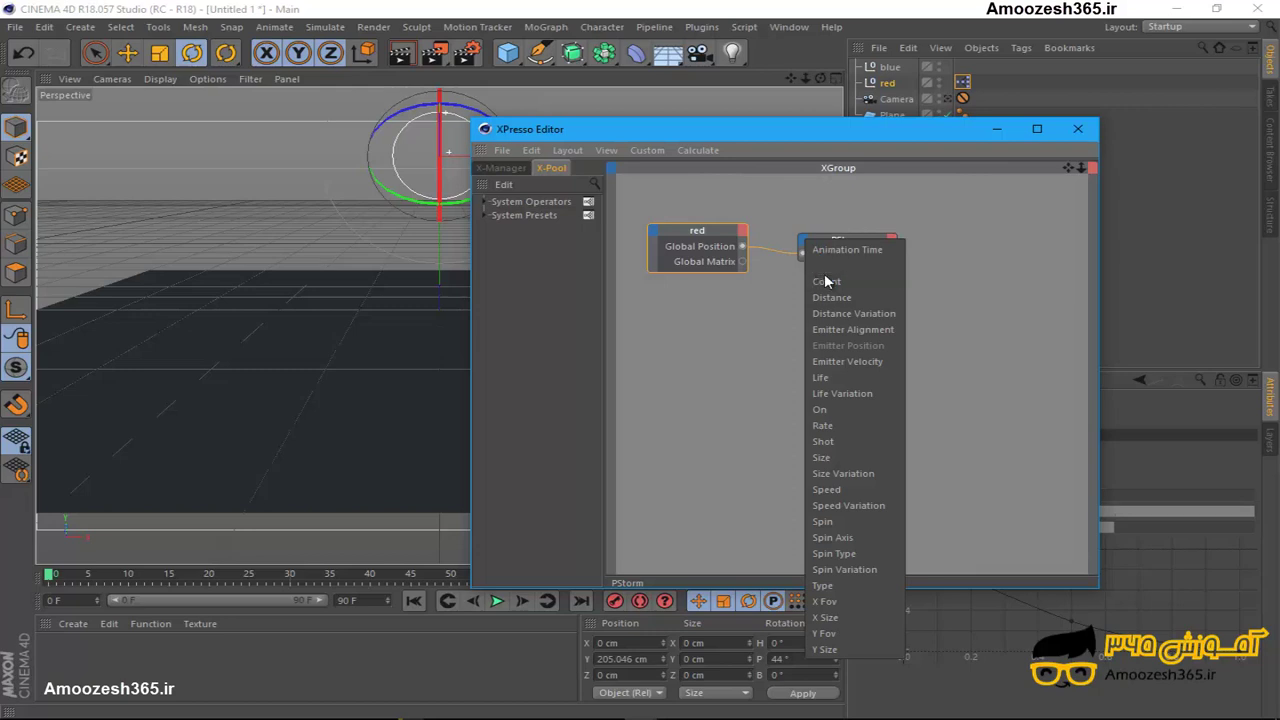
{"action": "left_click", "coordinate": [857, 329]}
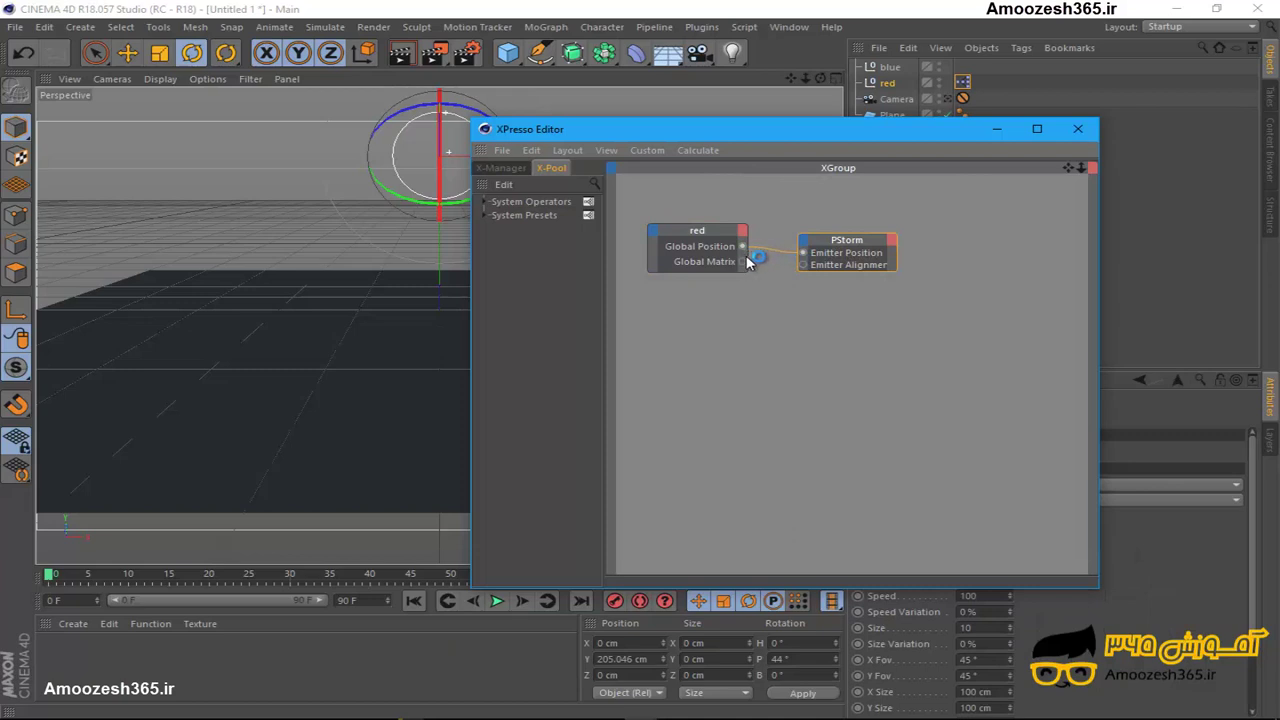
{"action": "left_click_drag", "start_coordinate": [742, 261], "coordinate": [802, 265]}
{"action": "left_click", "coordinate": [1078, 128]}
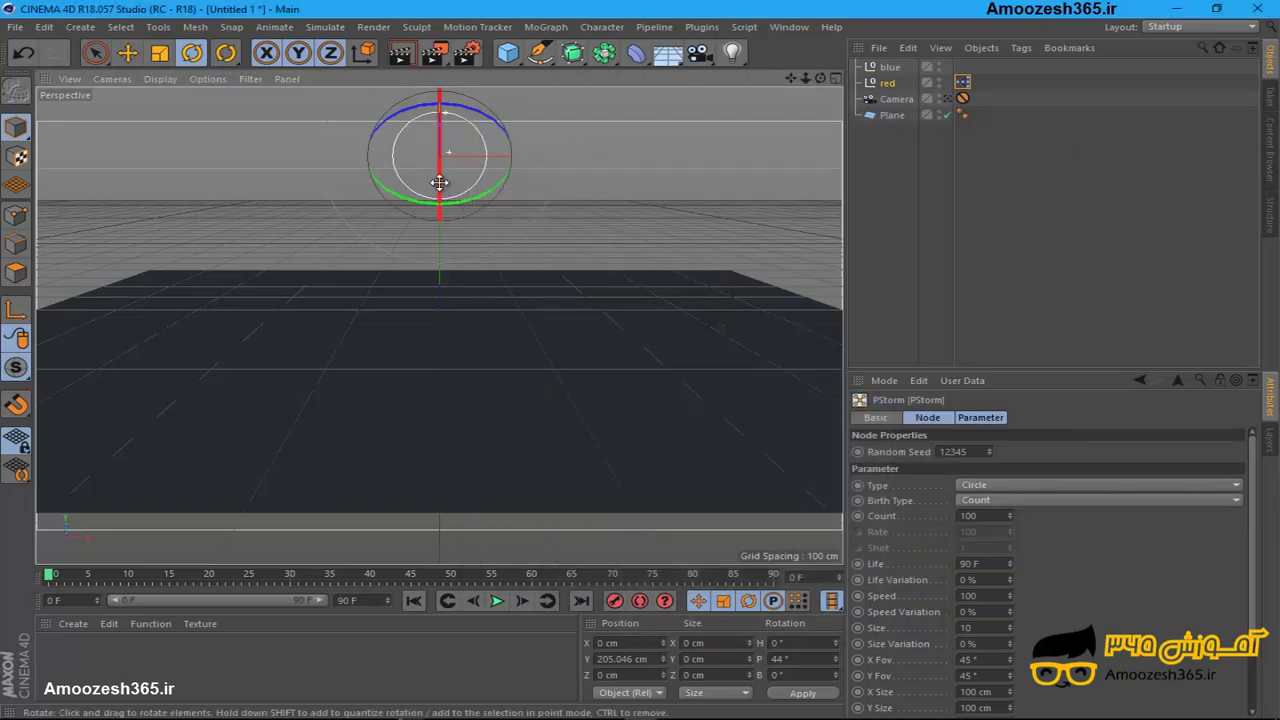
Step: Play the animation and swing the red null to about -95.6° pitch, redirecting the particle stream
{"action": "mouse_move", "coordinate": [438, 178]}
{"action": "left_mouse_down"}
{"action": "mouse_move", "coordinate": [437, 167]}
{"action": "mouse_move", "coordinate": [439, 202]}
{"action": "mouse_move", "coordinate": [437, 160]}
{"action": "mouse_move", "coordinate": [433, 208]}
{"action": "left_mouse_up"}
{"action": "key", "text": "F8"}
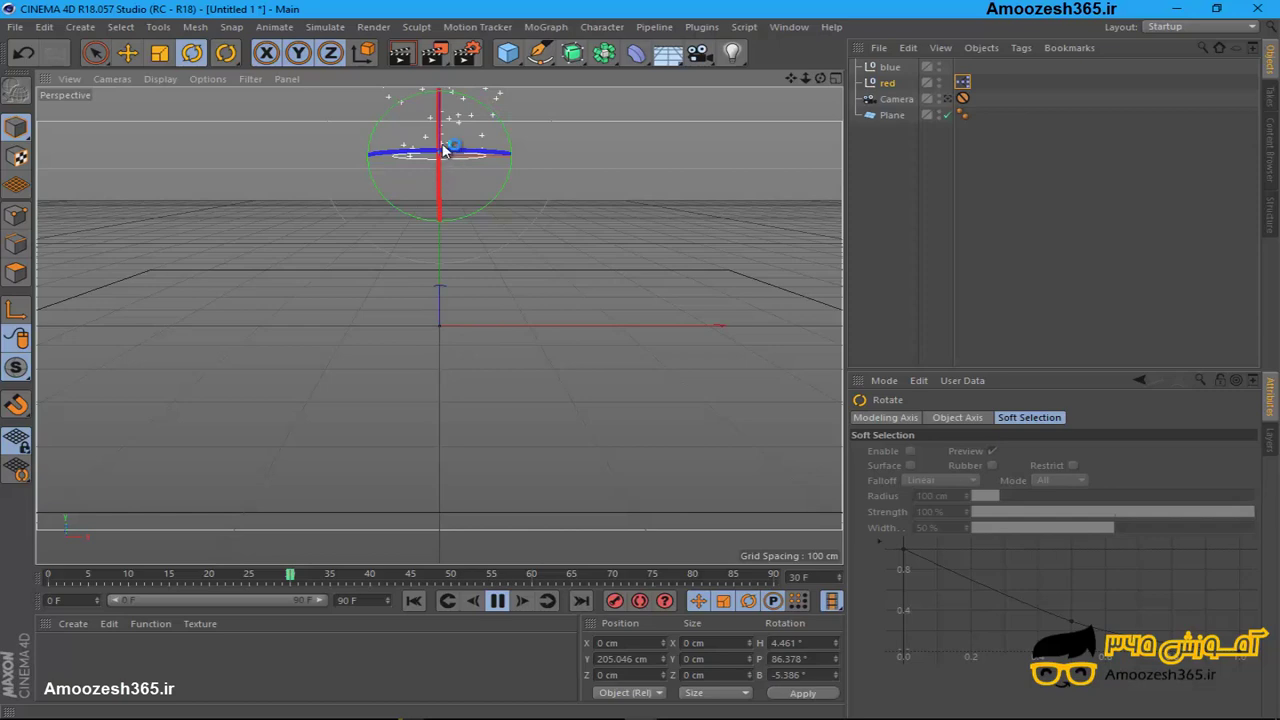
{"action": "left_click_drag", "start_coordinate": [445, 108], "coordinate": [437, 218]}
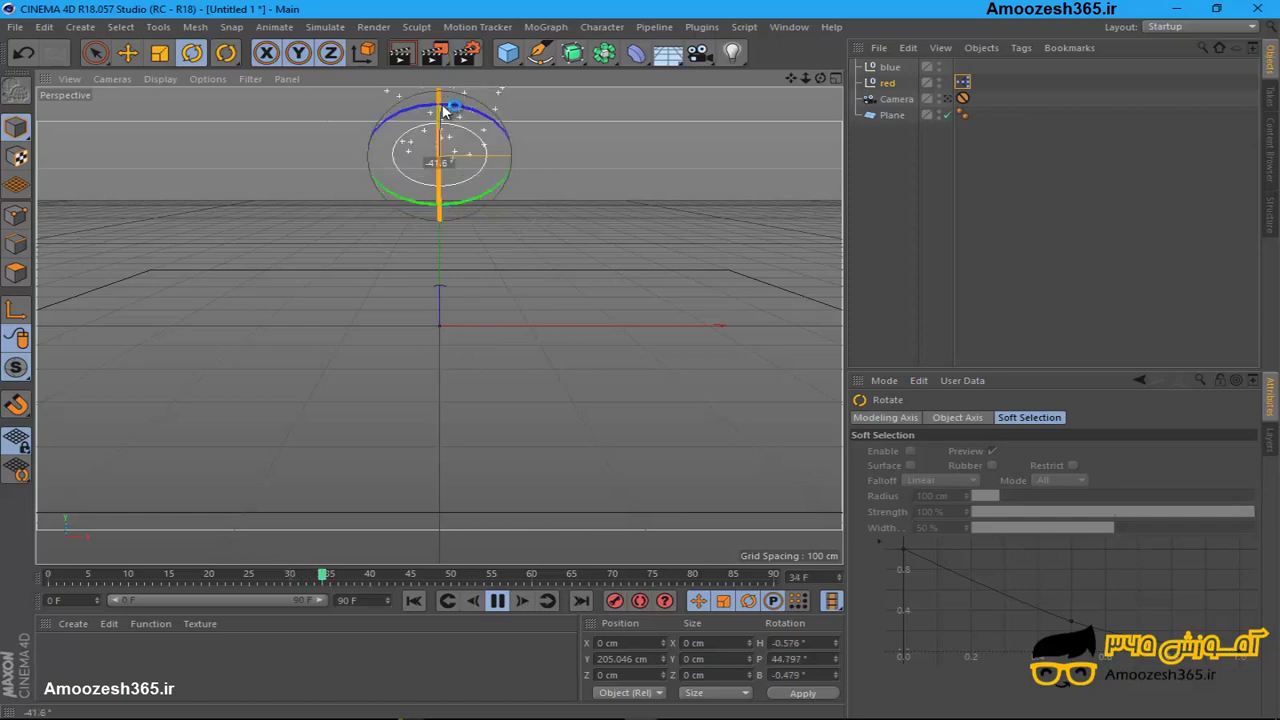
{"action": "left_click_drag", "start_coordinate": [443, 110], "coordinate": [450, 190]}
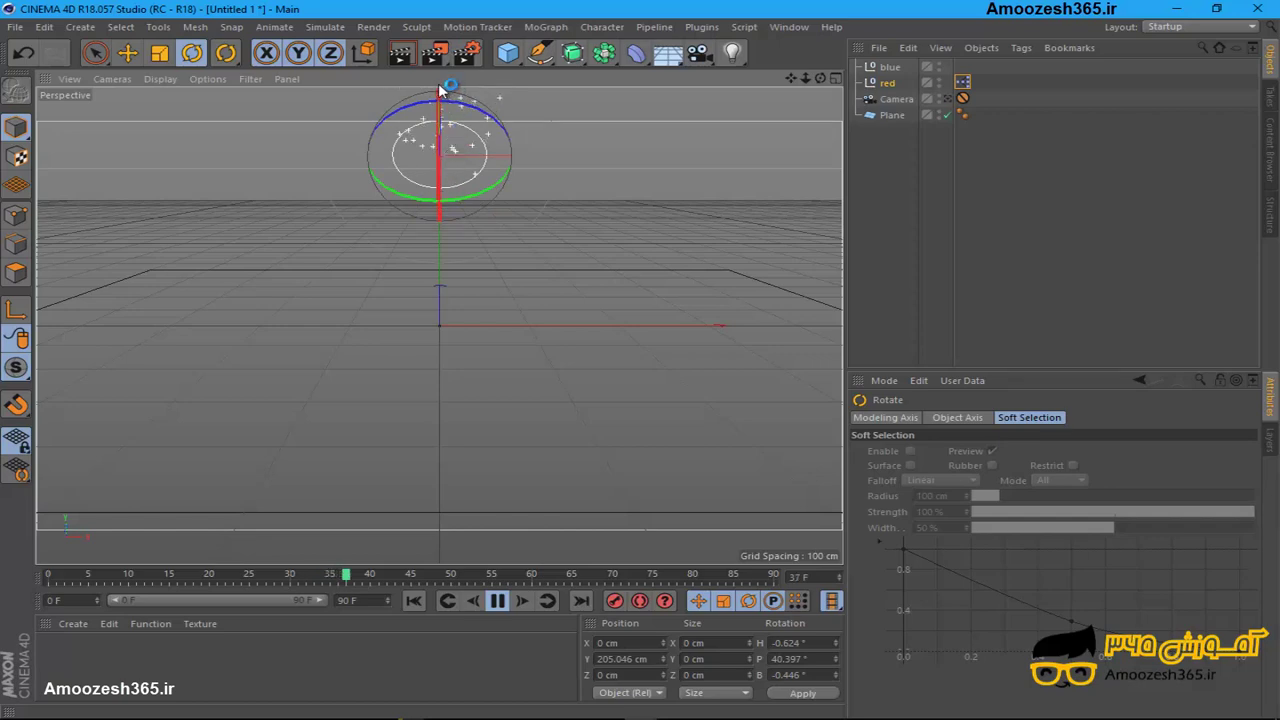
{"action": "left_click_drag", "start_coordinate": [438, 183], "coordinate": [443, 100]}
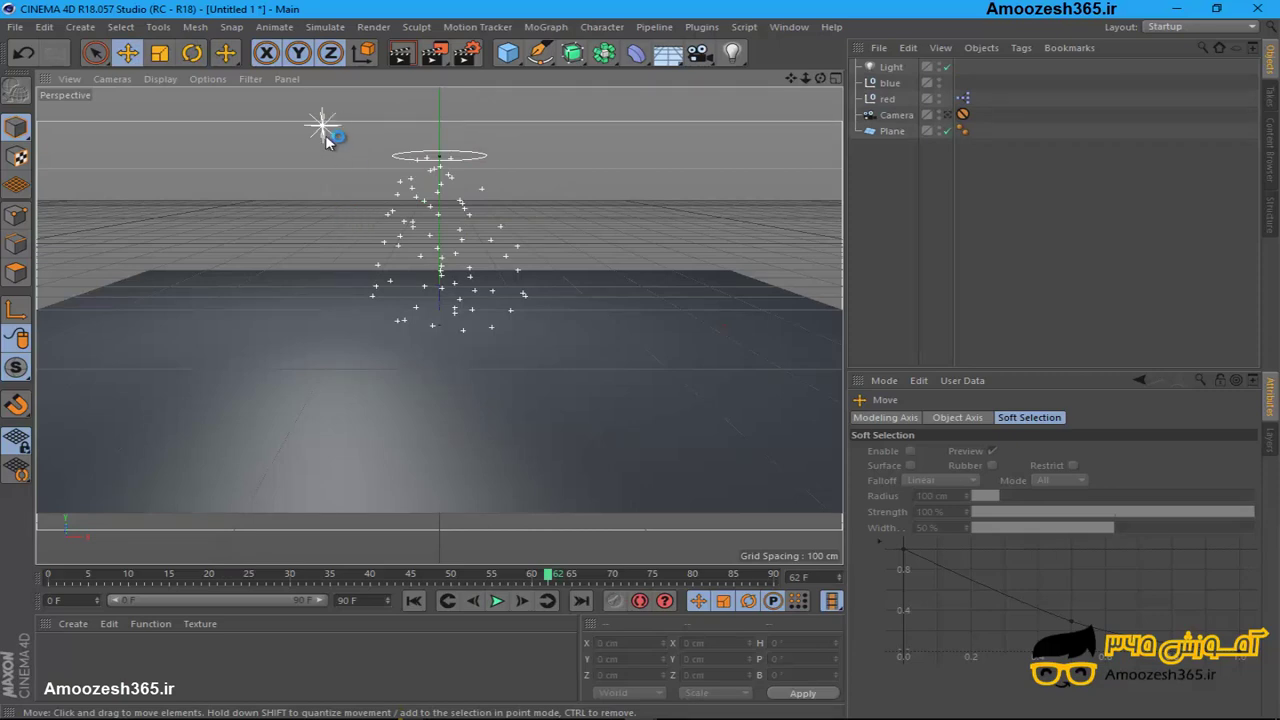
Step: Select the light and lower it along Y to 226.29 cm
{"action": "left_click", "coordinate": [325, 136]}
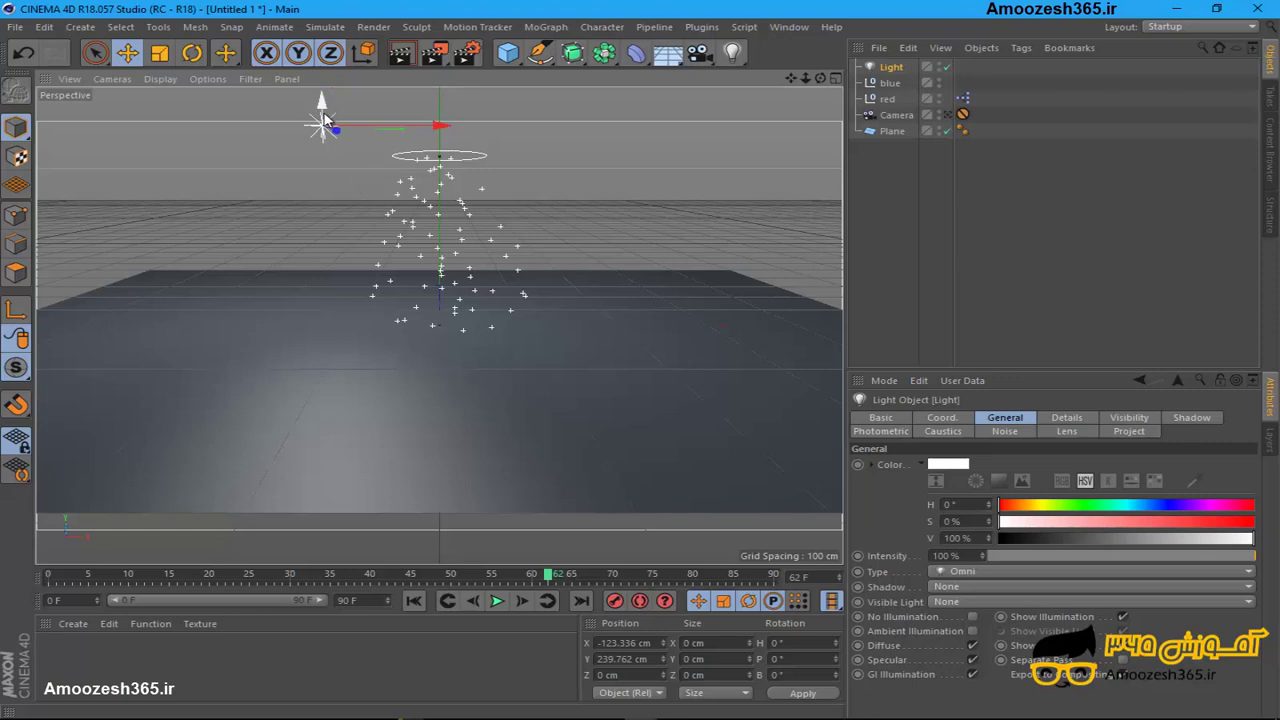
{"action": "left_click_drag", "start_coordinate": [322, 113], "coordinate": [322, 121]}
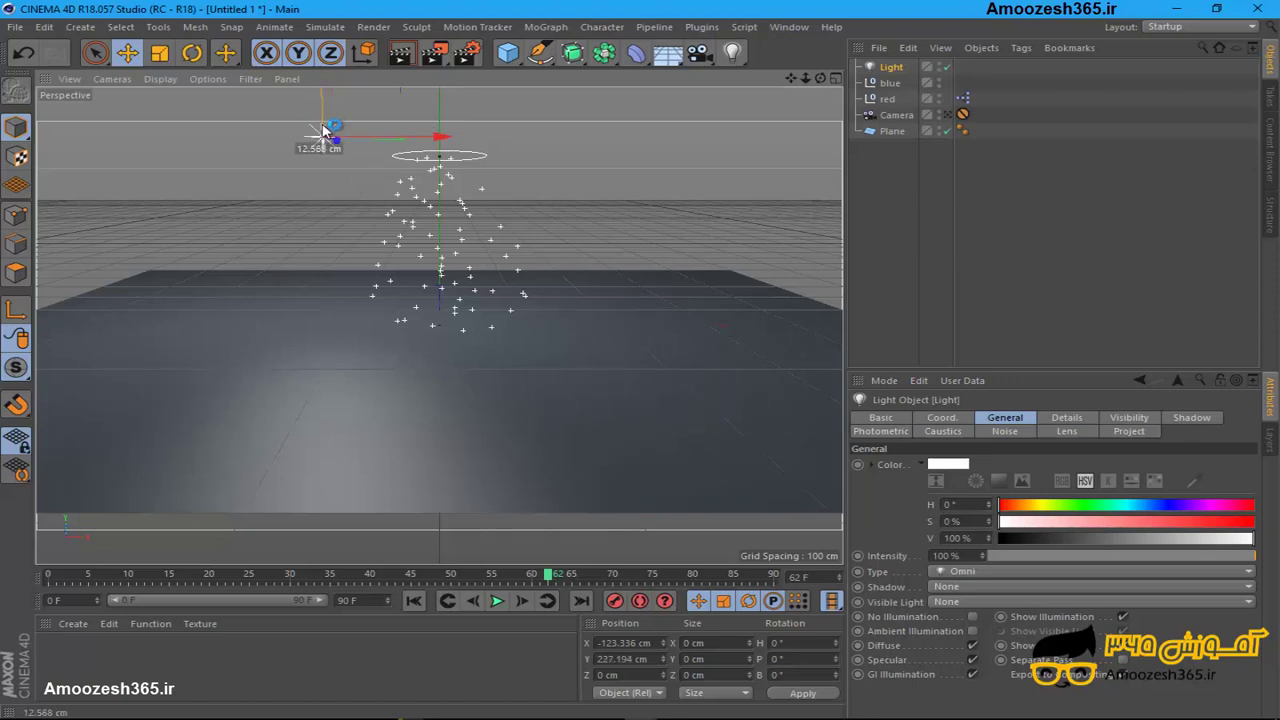
{"action": "left_click_drag", "start_coordinate": [322, 130], "coordinate": [427, 230]}
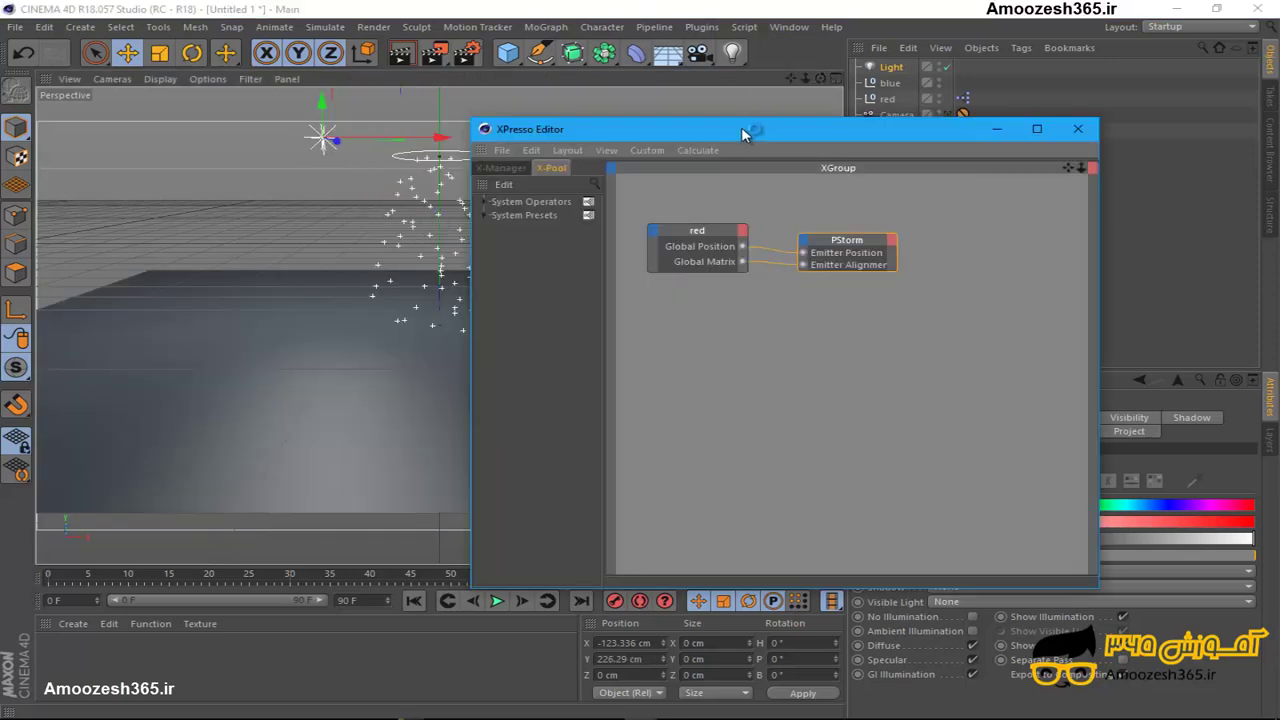
Step: Show the PStorm node's settings (Circle, Count 100, Life 90 F, Speed 100, Size 10) in Attributes
{"action": "left_click_drag", "start_coordinate": [743, 134], "coordinate": [664, 128]}
{"action": "left_click", "coordinate": [785, 236]}
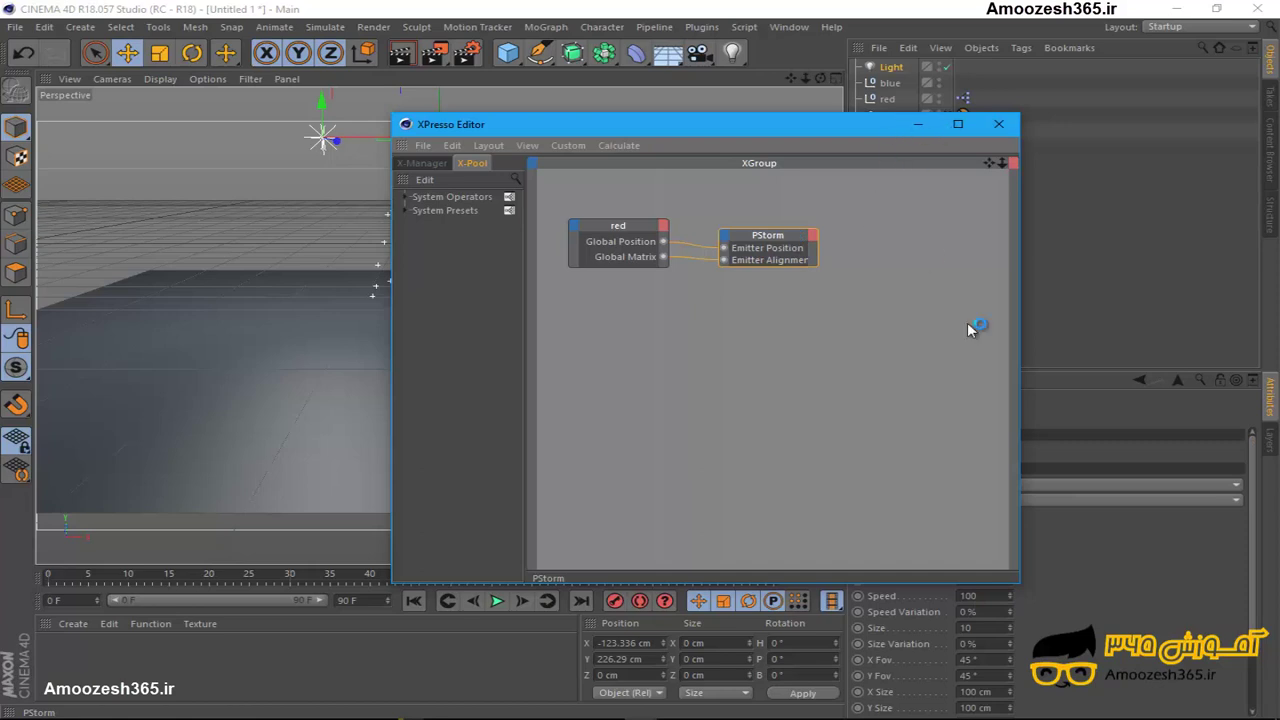
{"action": "left_click", "coordinate": [1086, 540]}
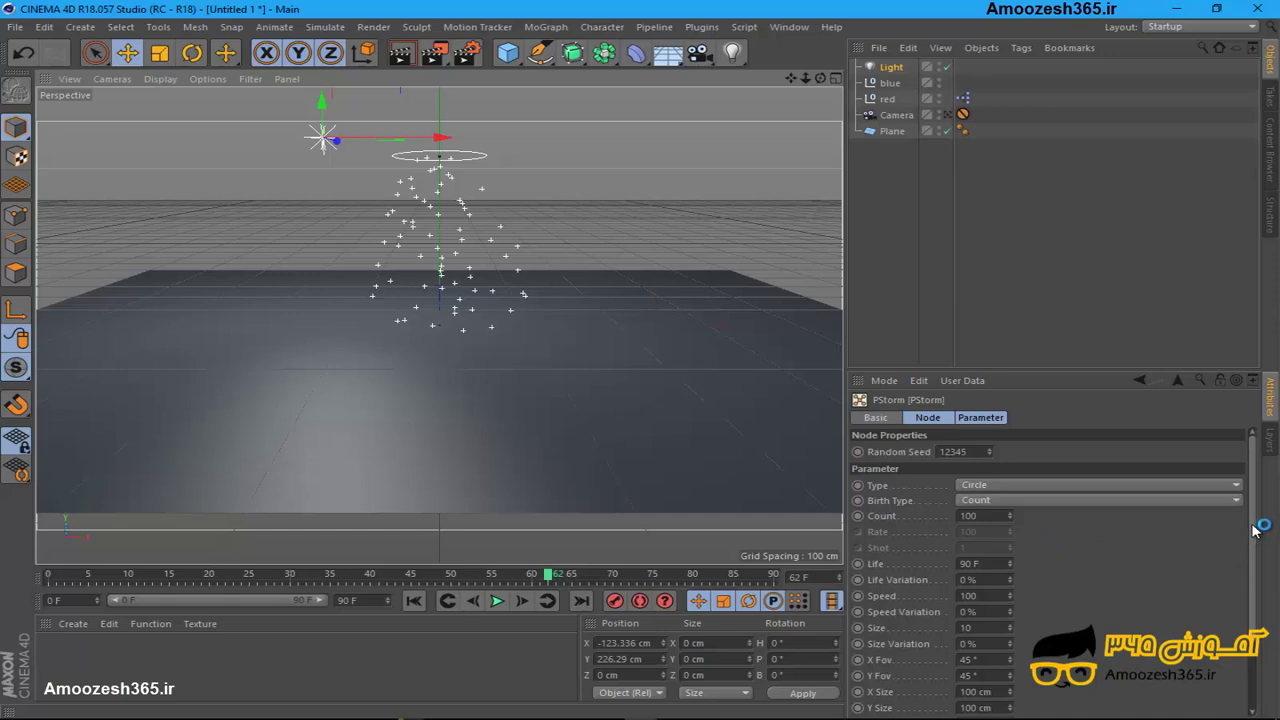
{"action": "left_click_drag", "start_coordinate": [1256, 530], "coordinate": [1256, 592]}
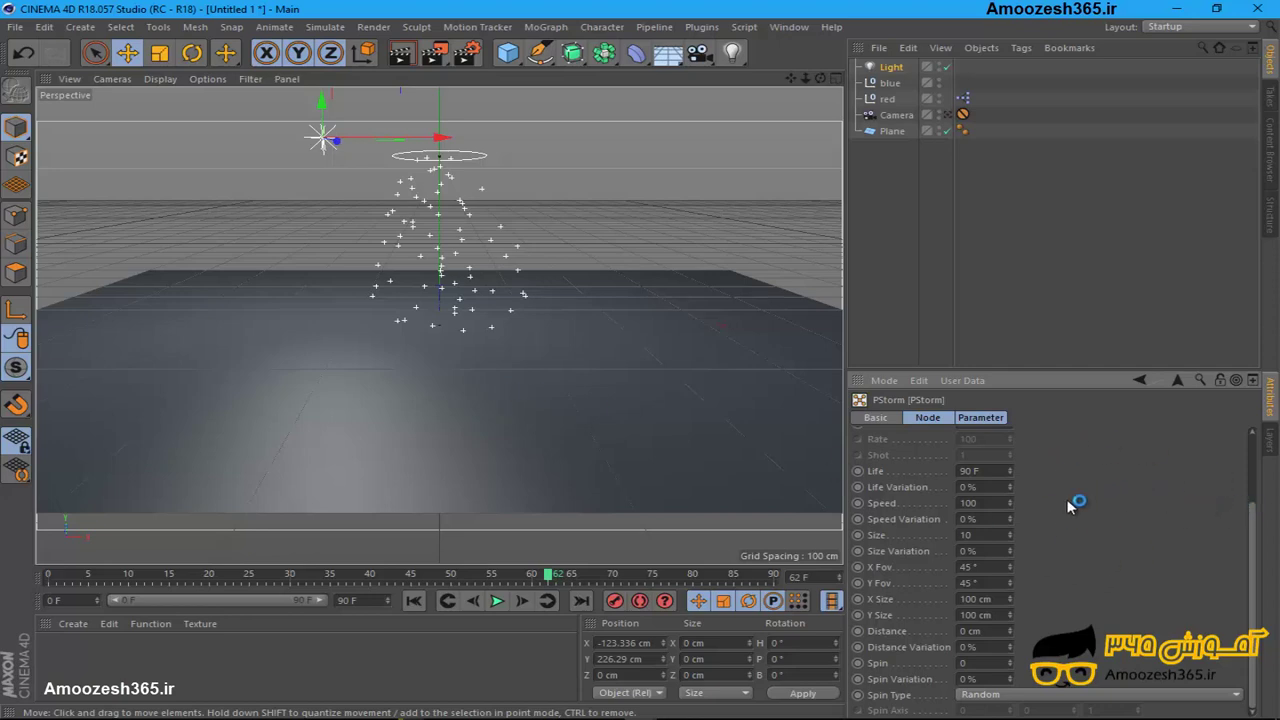
{"action": "scroll", "coordinate": [1060, 500], "scroll_direction": "up", "scroll_amount": 3}
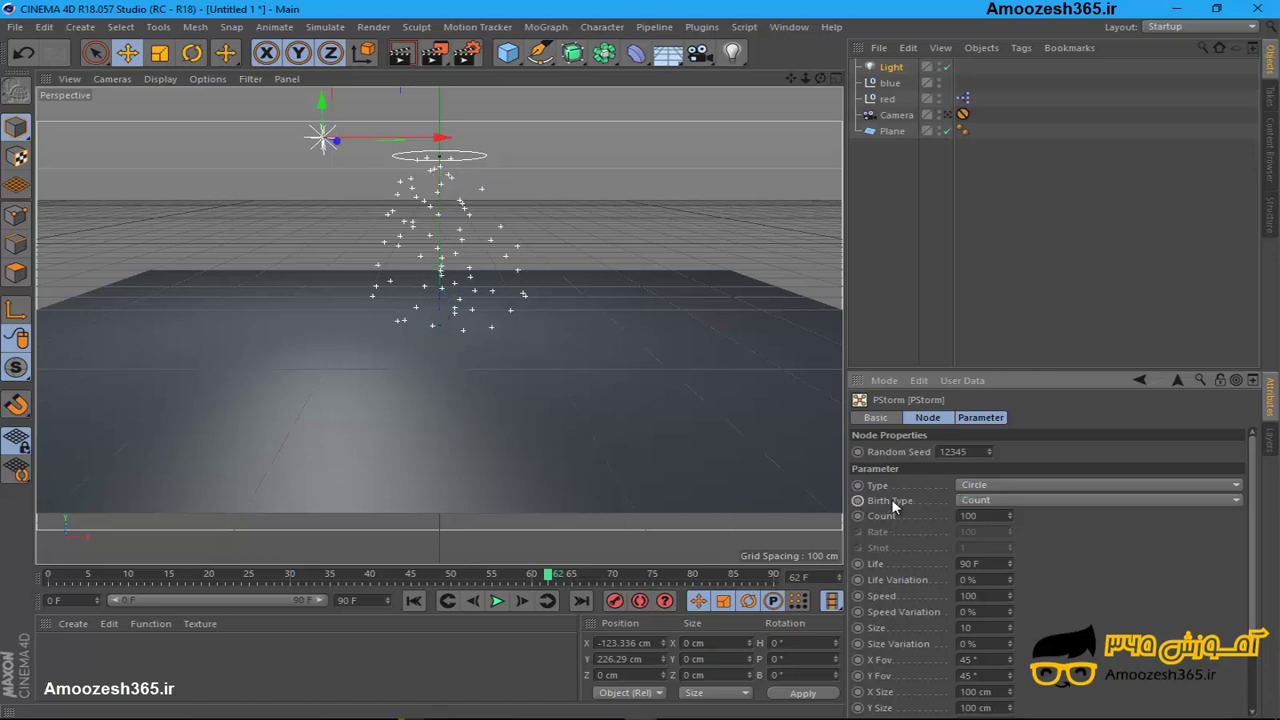
Step: Set PStorm's Birth Type to Shot with Shot 1 and play the single burst
{"action": "left_click", "coordinate": [978, 500]}
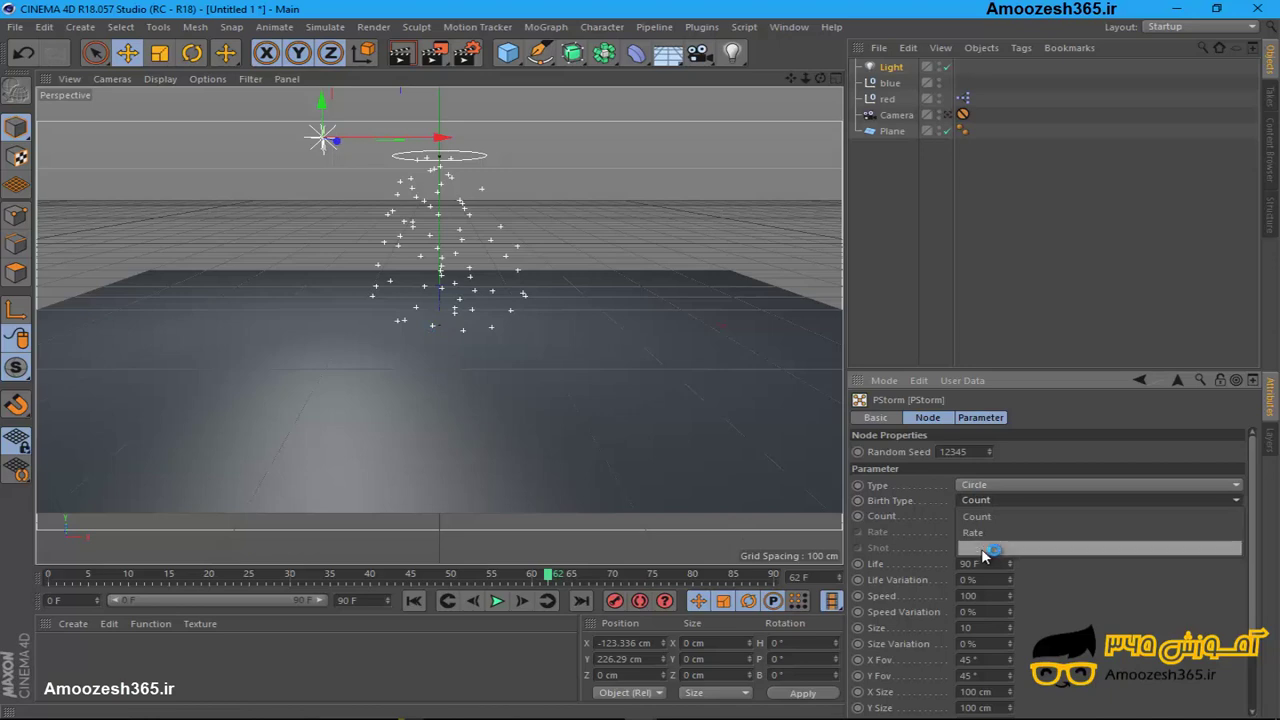
{"action": "left_click", "coordinate": [982, 548]}
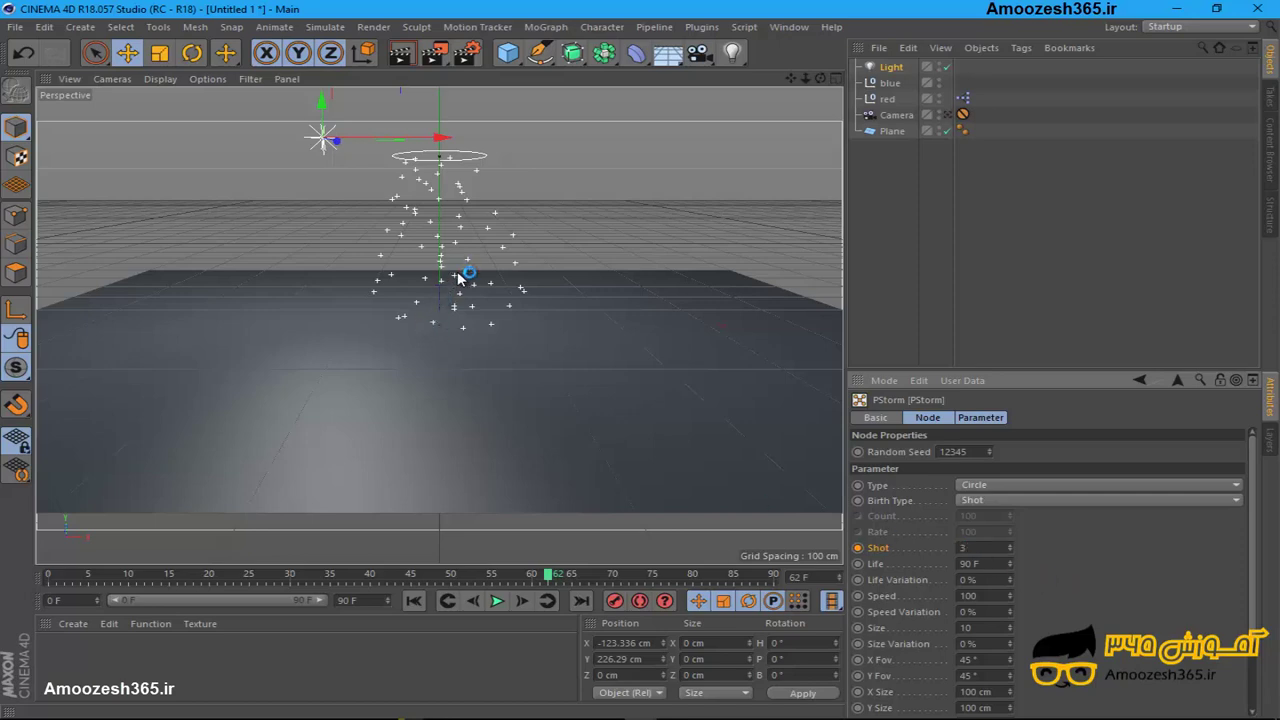
{"action": "left_click", "coordinate": [497, 601]}
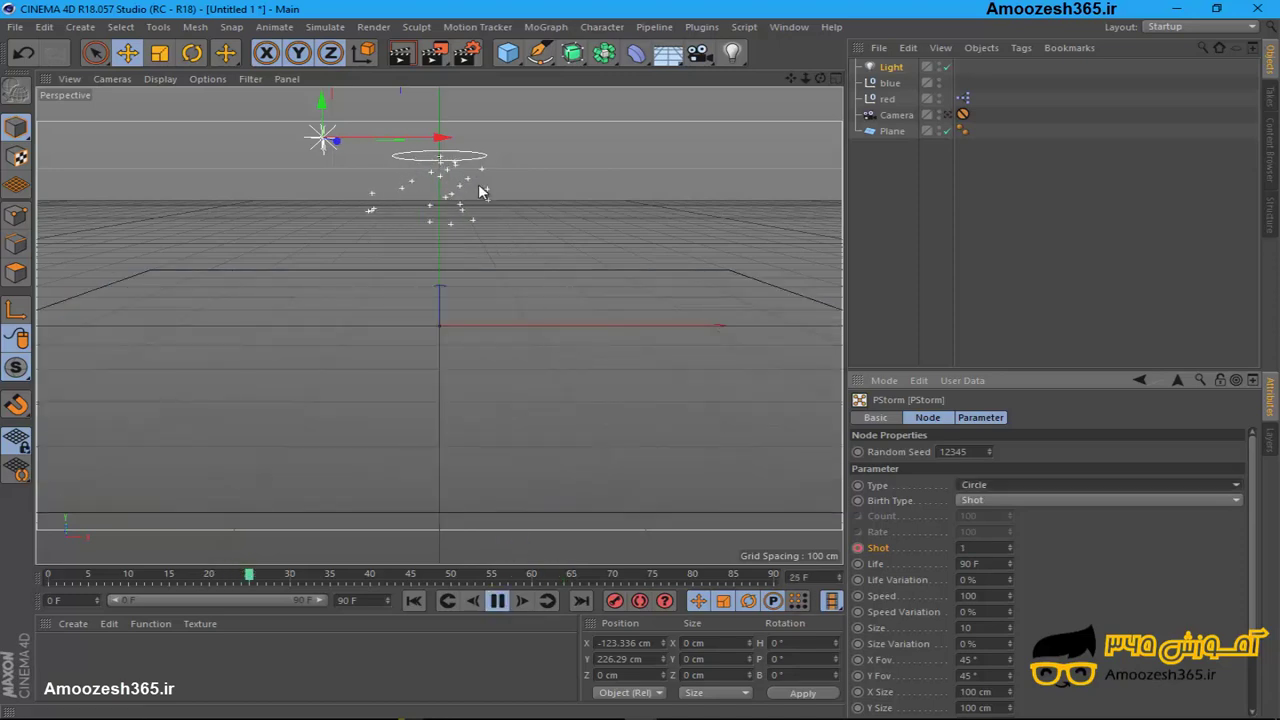
{"action": "left_click", "coordinate": [998, 486]}
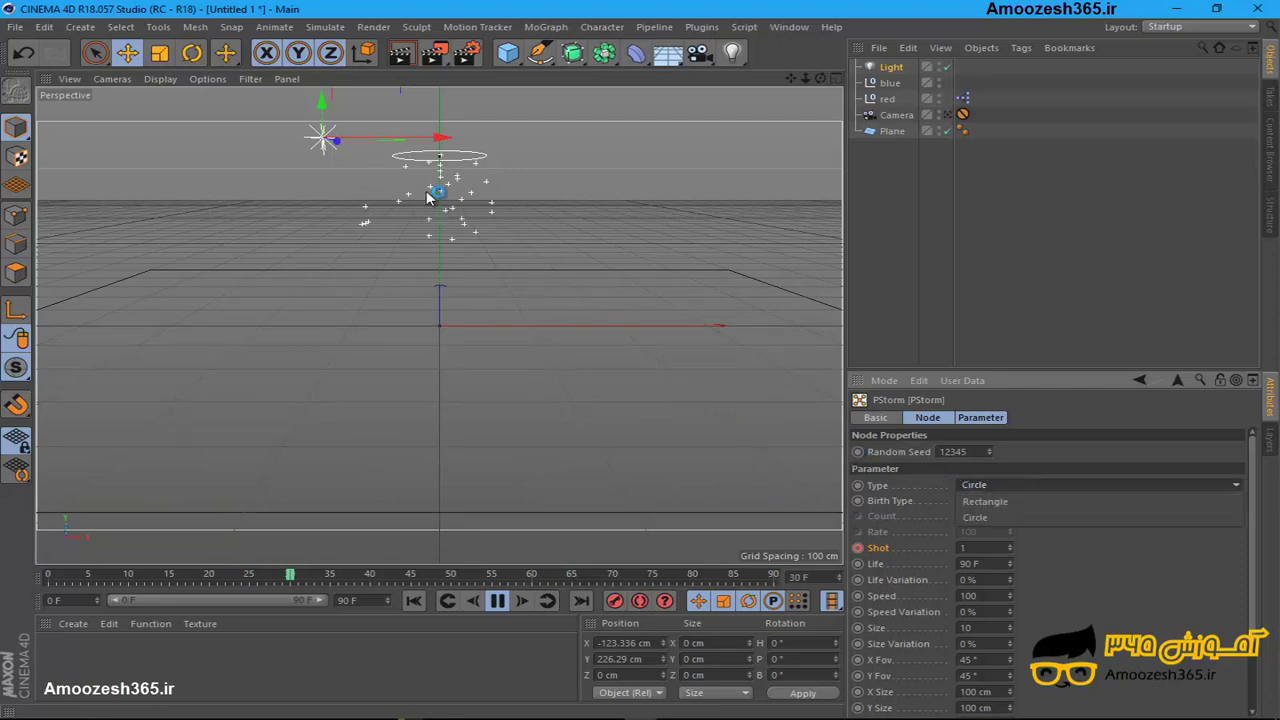
Step: Change the PStorm emitter Type to Rectangle and select its Speed value for editing
{"action": "left_click", "coordinate": [991, 503]}
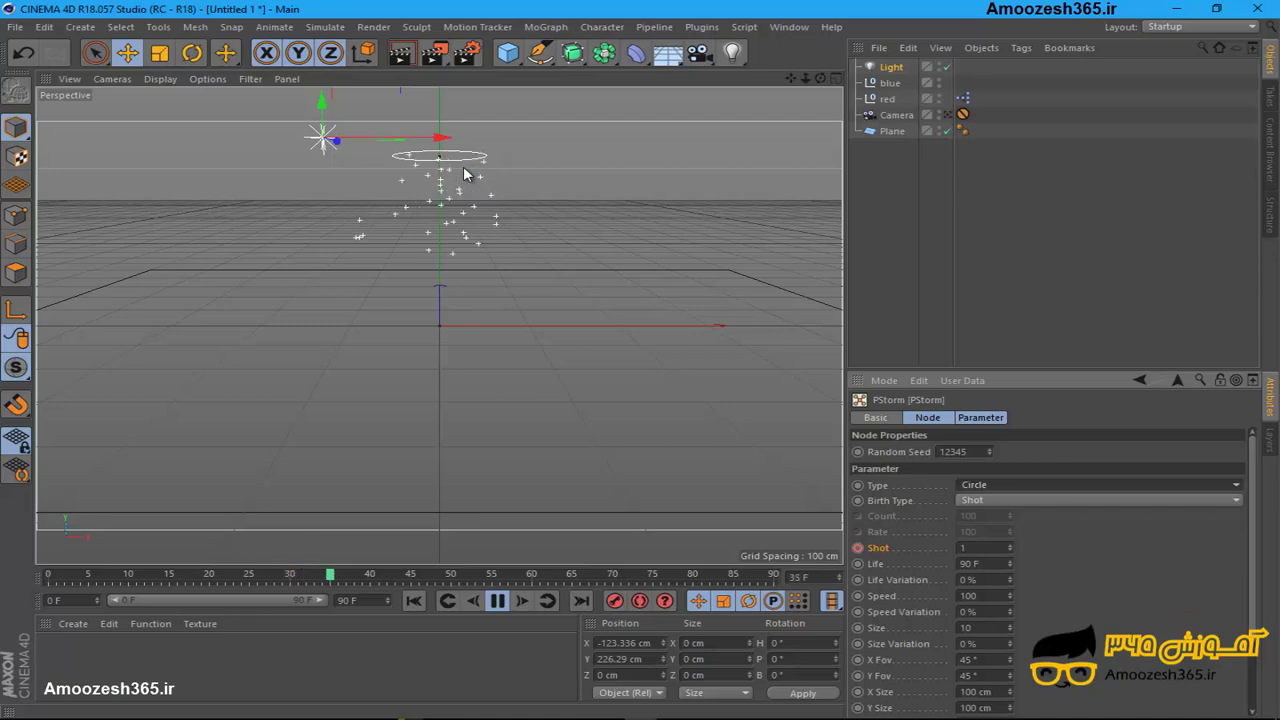
{"action": "left_click", "coordinate": [986, 485]}
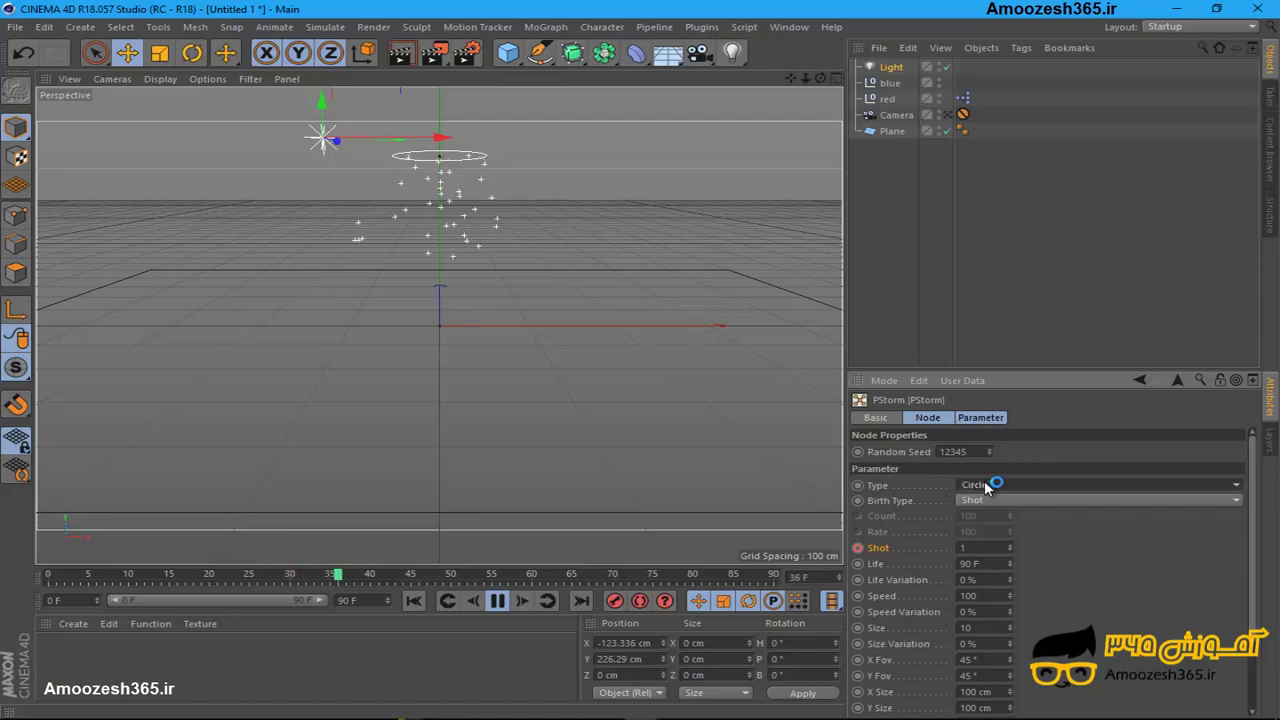
{"action": "left_click", "coordinate": [990, 502]}
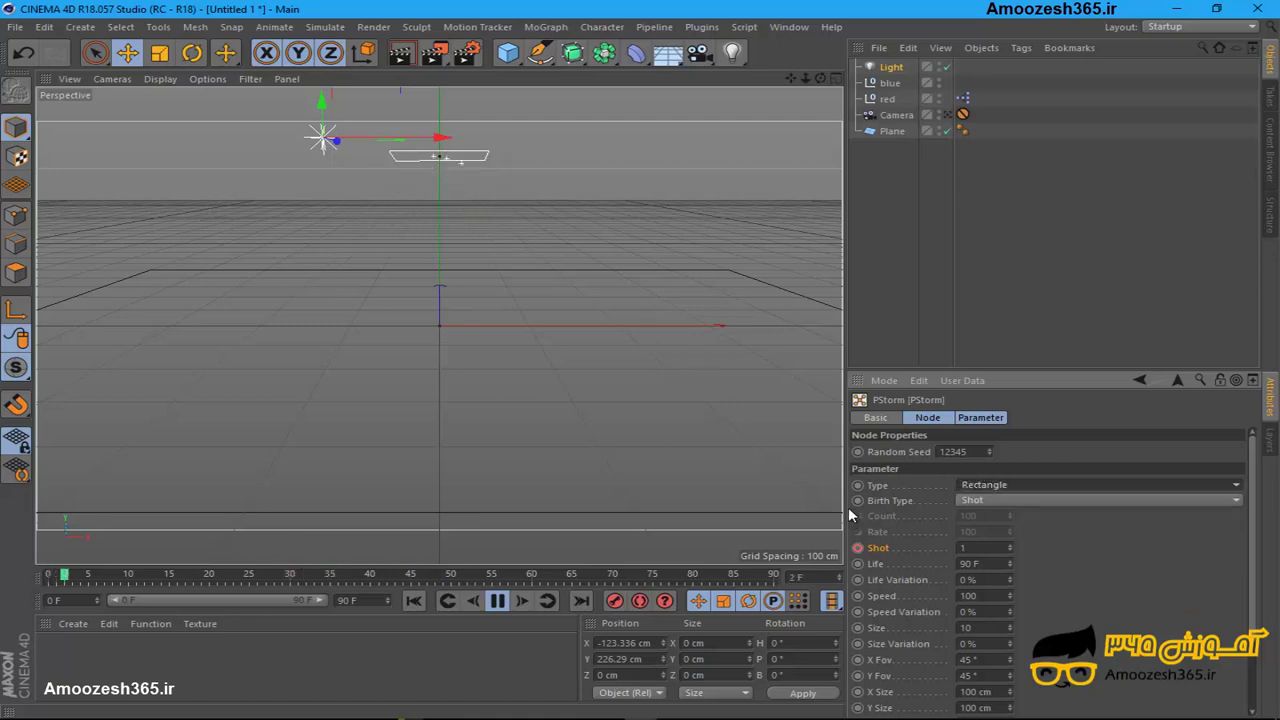
{"action": "left_click", "coordinate": [903, 598]}
{"action": "left_click_drag", "start_coordinate": [896, 601], "coordinate": [979, 598]}
{"action": "left_click", "coordinate": [981, 596]}
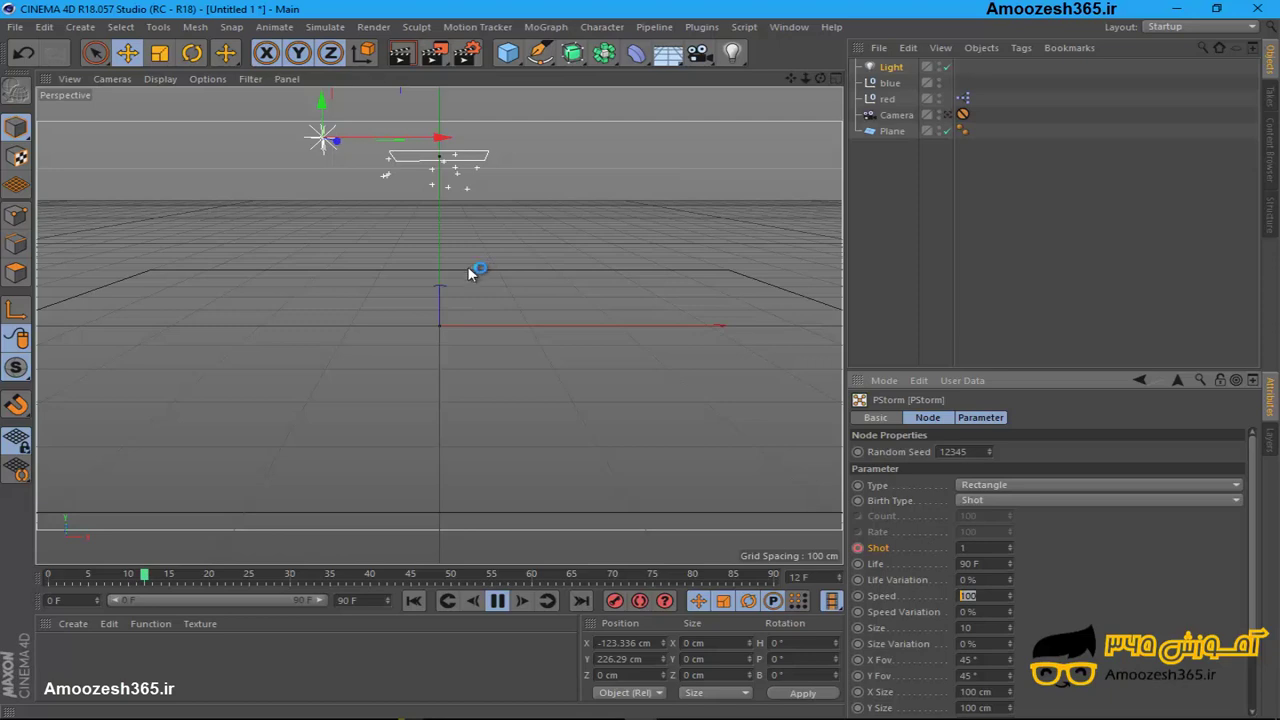
{"action": "left_click", "coordinate": [470, 199]}
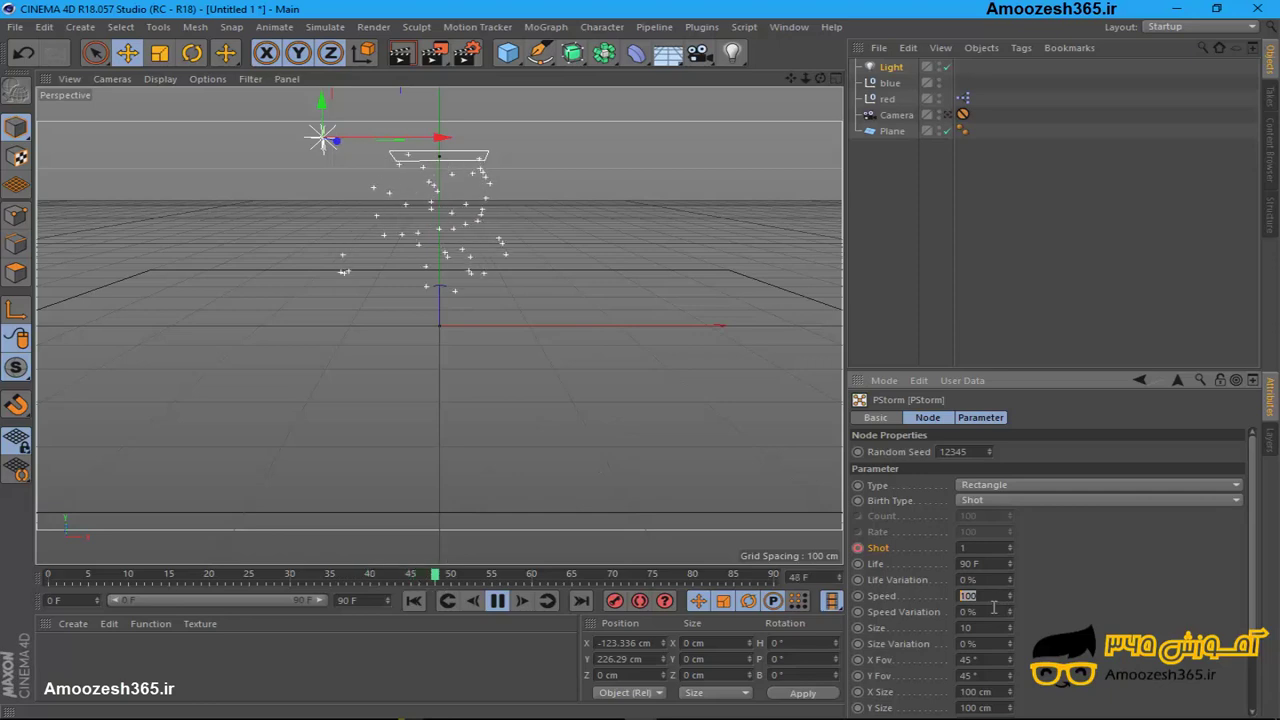
Step: Raise PStorm's Speed to 800, then 1000, and replay to check the faster spread
{"action": "type", "text": "800"}
{"action": "key", "text": "Return"}
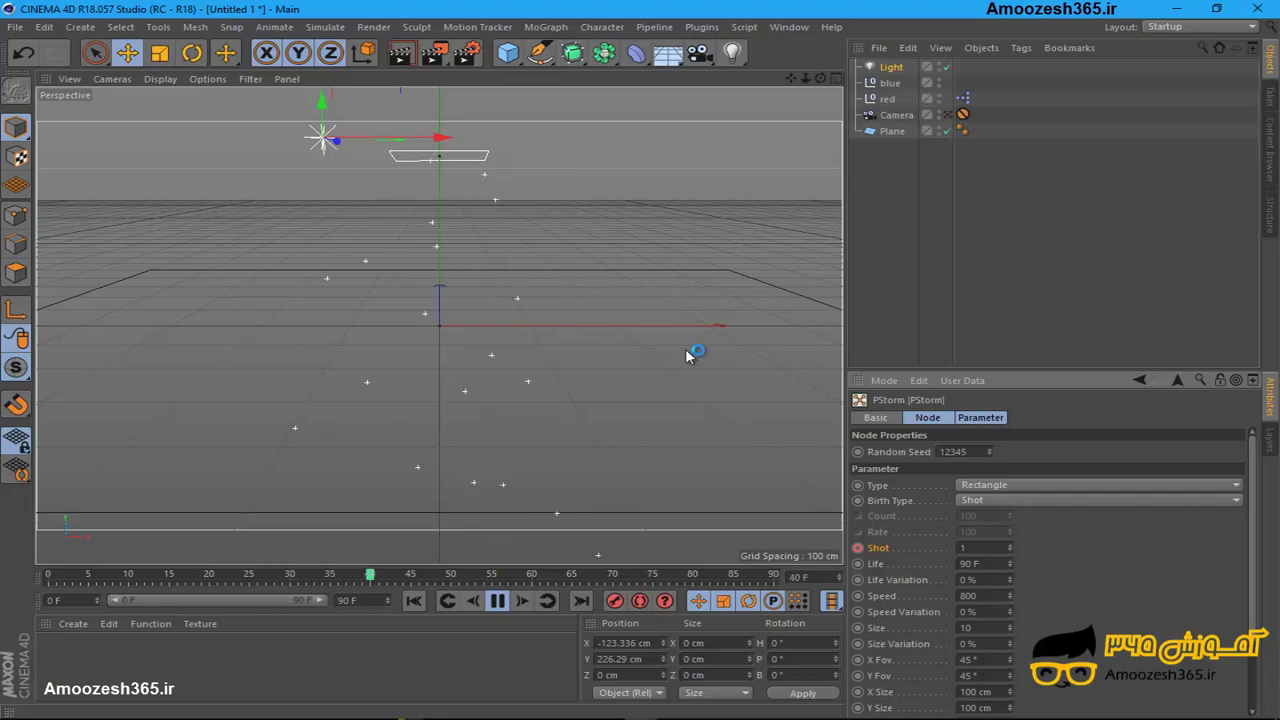
{"action": "left_click_drag", "start_coordinate": [985, 595], "coordinate": [962, 595]}
{"action": "type", "text": "0"}
{"action": "key", "text": "Return"}
{"action": "left_click", "coordinate": [497, 601]}
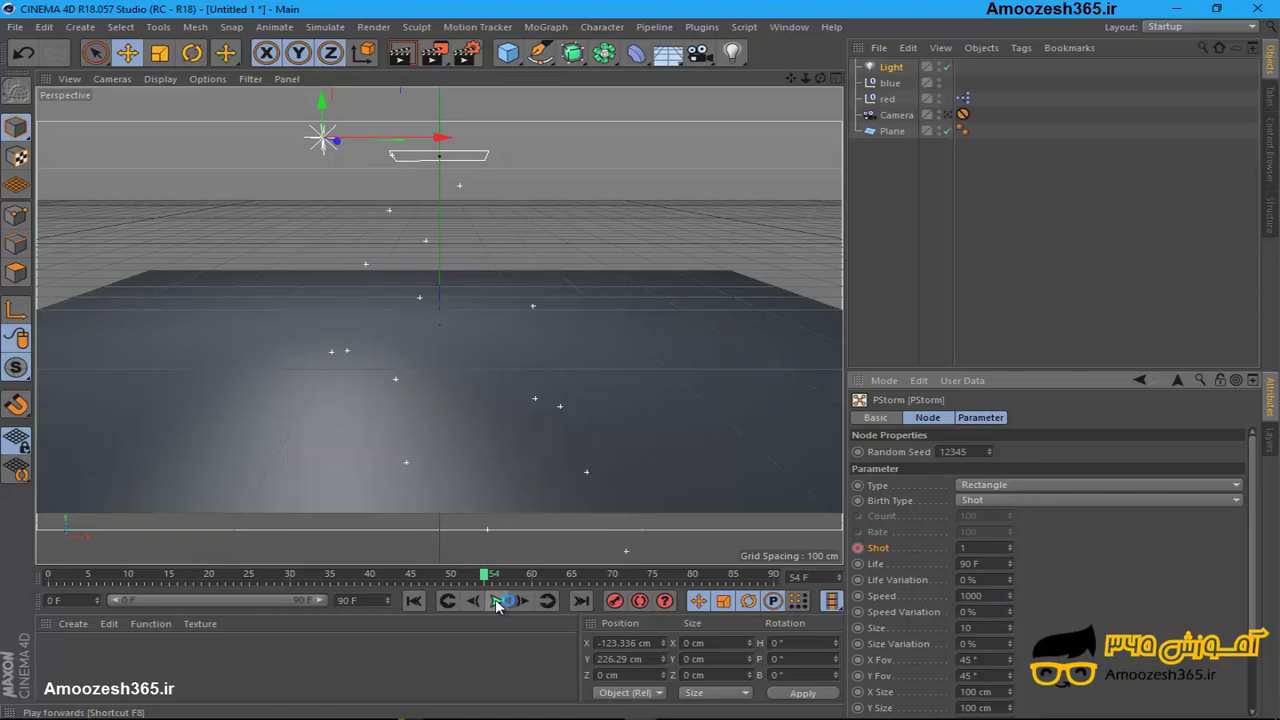
{"action": "left_click", "coordinate": [497, 603]}
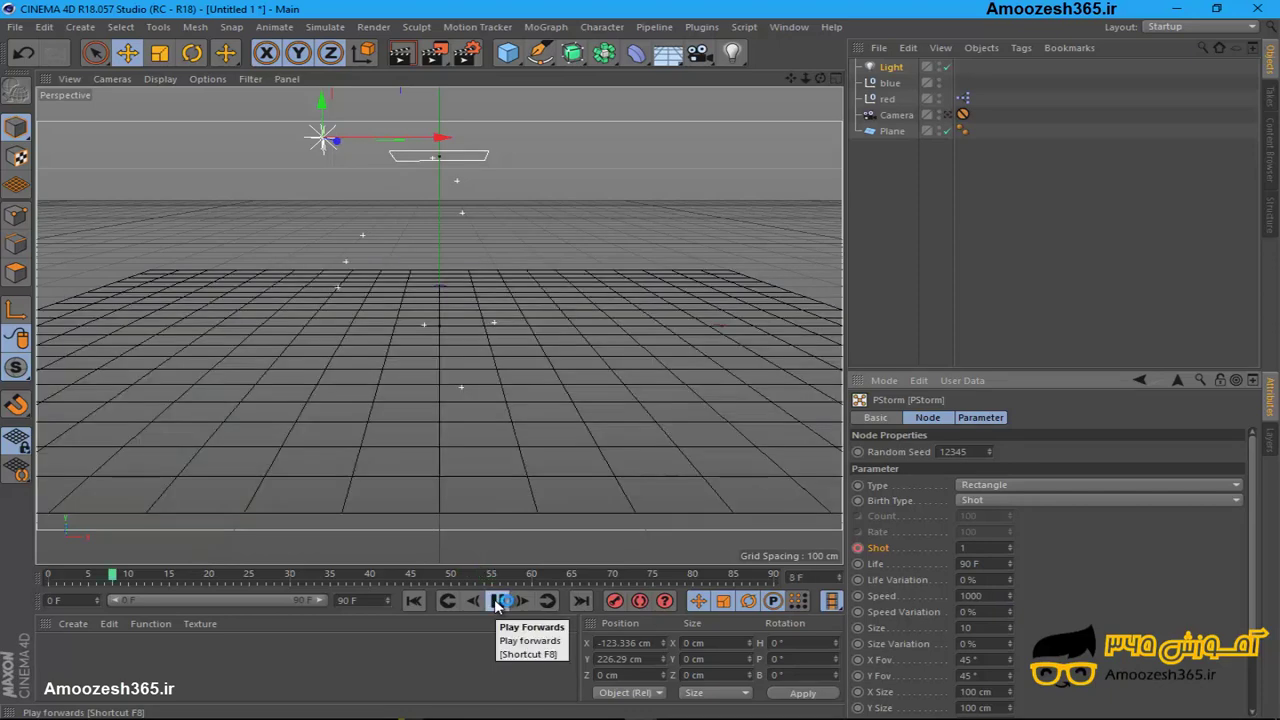
{"action": "left_click", "coordinate": [497, 601]}
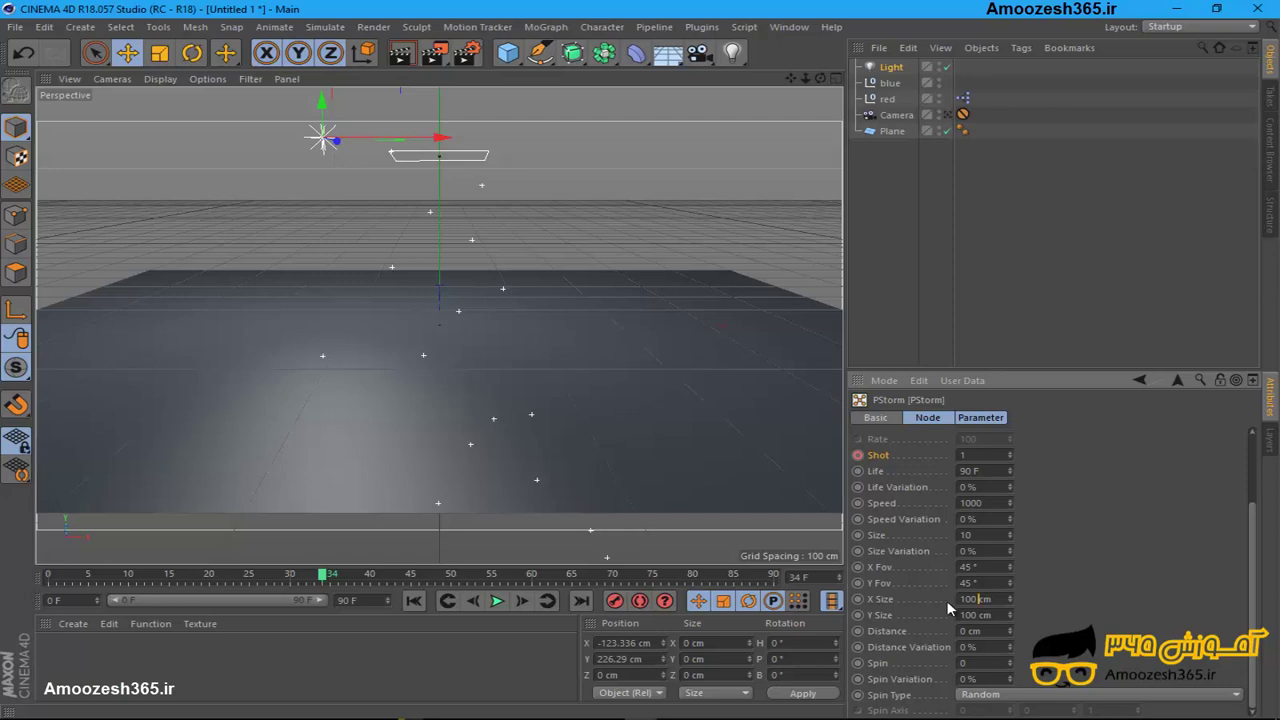
Step: Set PStorm's X and Y Size to 10 cm and preview the smaller emitter
{"action": "key", "text": "BackSpace"}
{"action": "key", "text": "BackSpace"}
{"action": "key", "text": "BackSpace"}
{"action": "type", "text": "10"}
{"action": "left_click", "coordinate": [973, 615]}
{"action": "key", "text": "BackSpace"}
{"action": "left_click", "coordinate": [497, 601]}
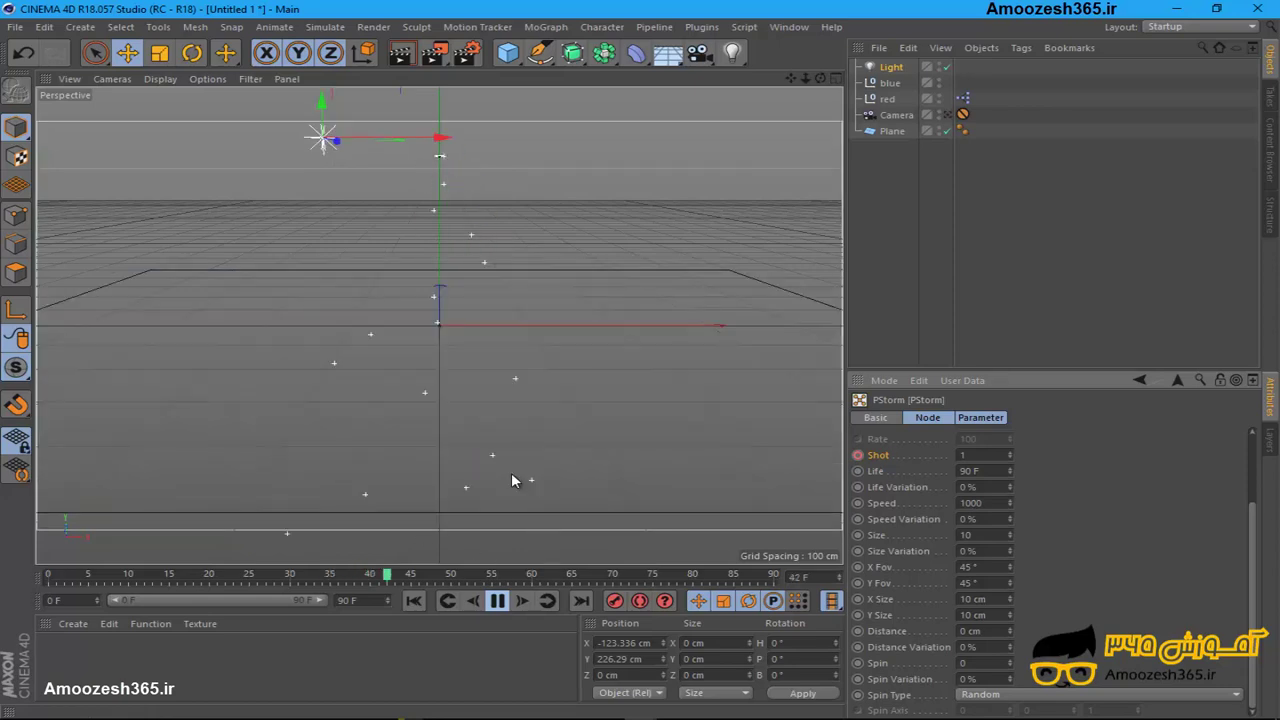
{"action": "key", "text": "F8"}
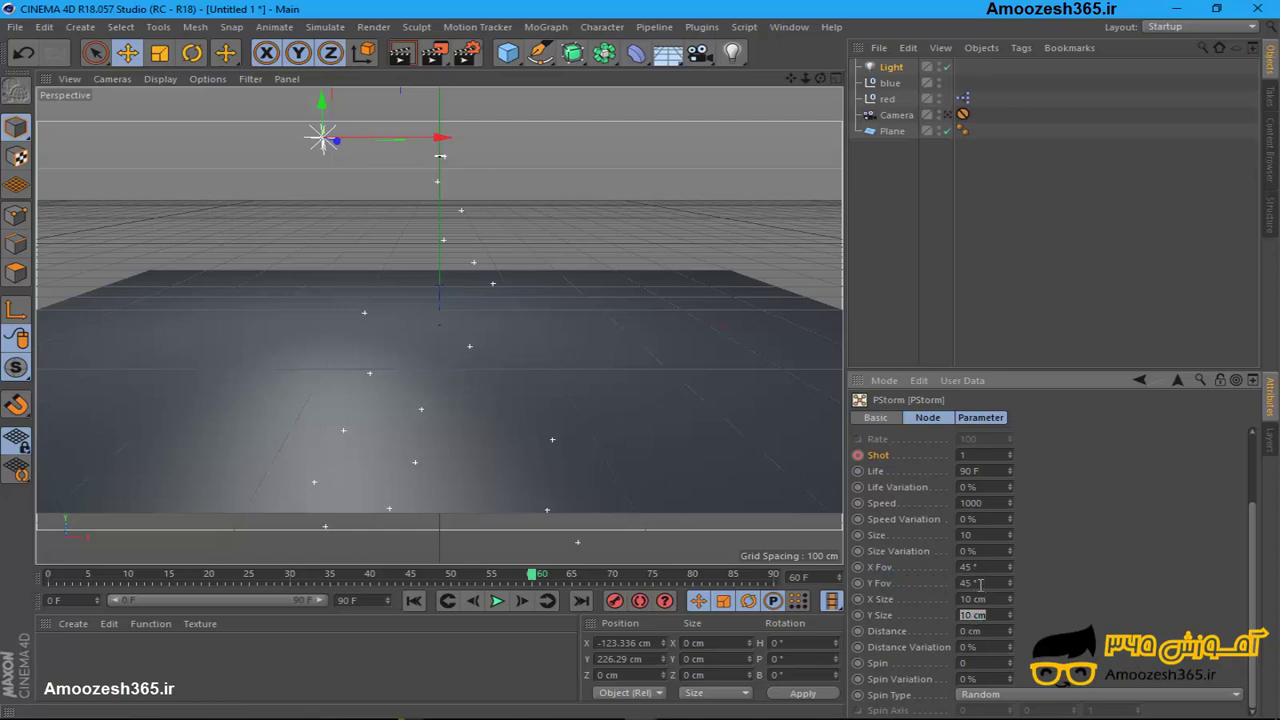
Step: Set X and Y Fov to 80° and play the wider particle cone
{"action": "left_click", "coordinate": [949, 588]}
{"action": "type", "text": "80"}
{"action": "key", "text": "Return"}
{"action": "left_click", "coordinate": [497, 601]}
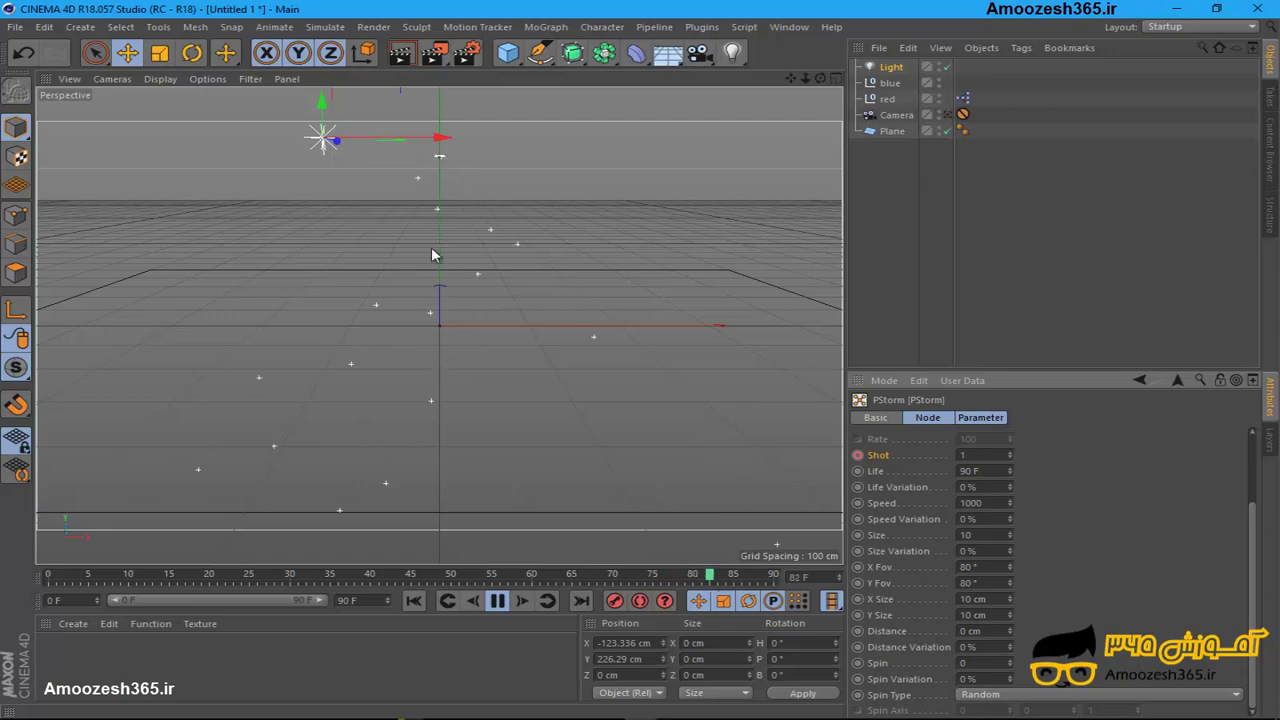
Step: Narrow PStorm's Fov: X Fov 10°, Y Fov 15°, then X Fov to 15° as well
{"action": "double_click", "coordinate": [968, 568]}
{"action": "type", "text": "10"}
{"action": "key", "text": "Return"}
{"action": "key", "text": "BackSpace"}
{"action": "key", "text": "BackSpace"}
{"action": "type", "text": "15"}
{"action": "key", "text": "Return"}
{"action": "left_click", "coordinate": [968, 567]}
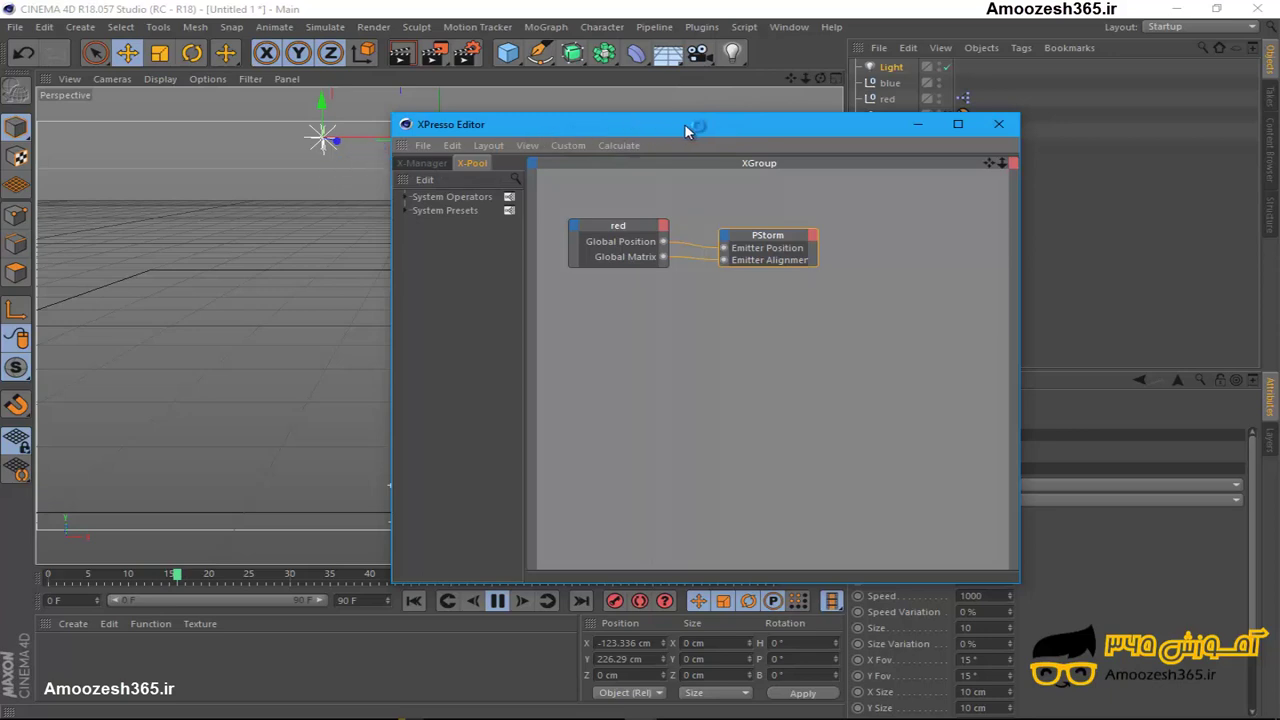
Step: Add a Thinking Particles PGroup node to the XPresso graph
{"action": "left_click_drag", "start_coordinate": [685, 133], "coordinate": [548, 195]}
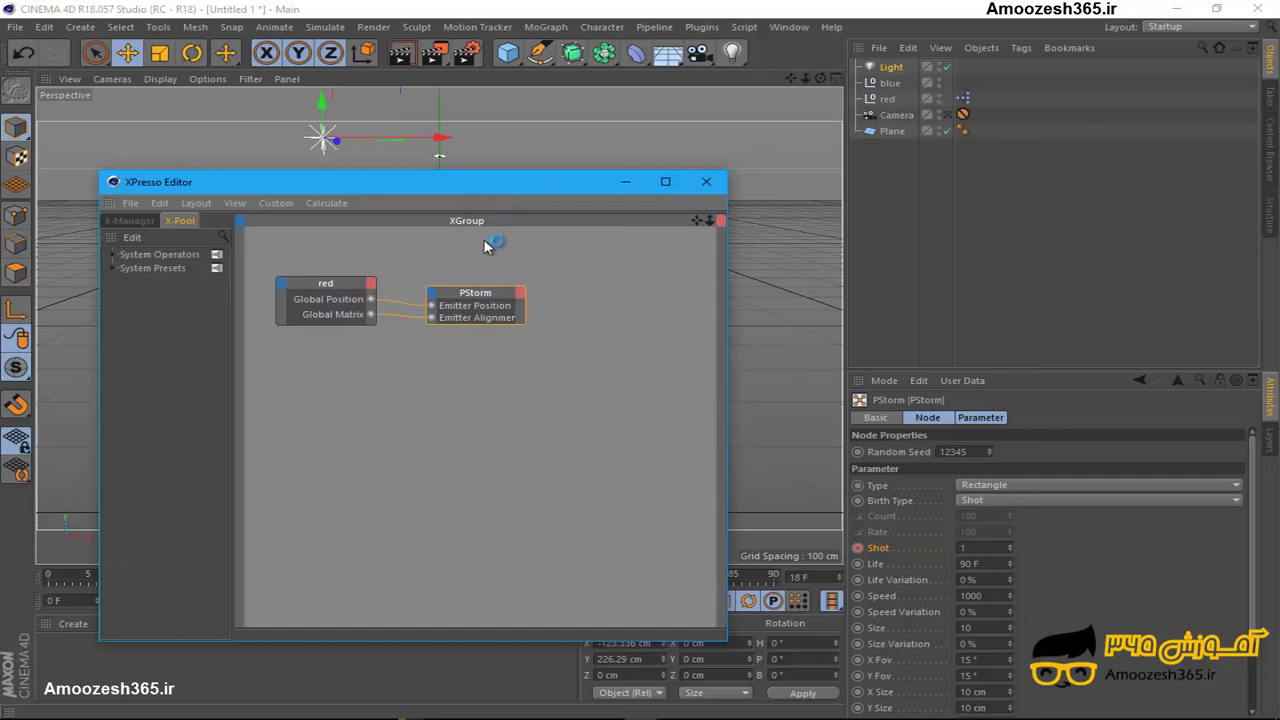
{"action": "left_click_drag", "start_coordinate": [520, 194], "coordinate": [412, 279]}
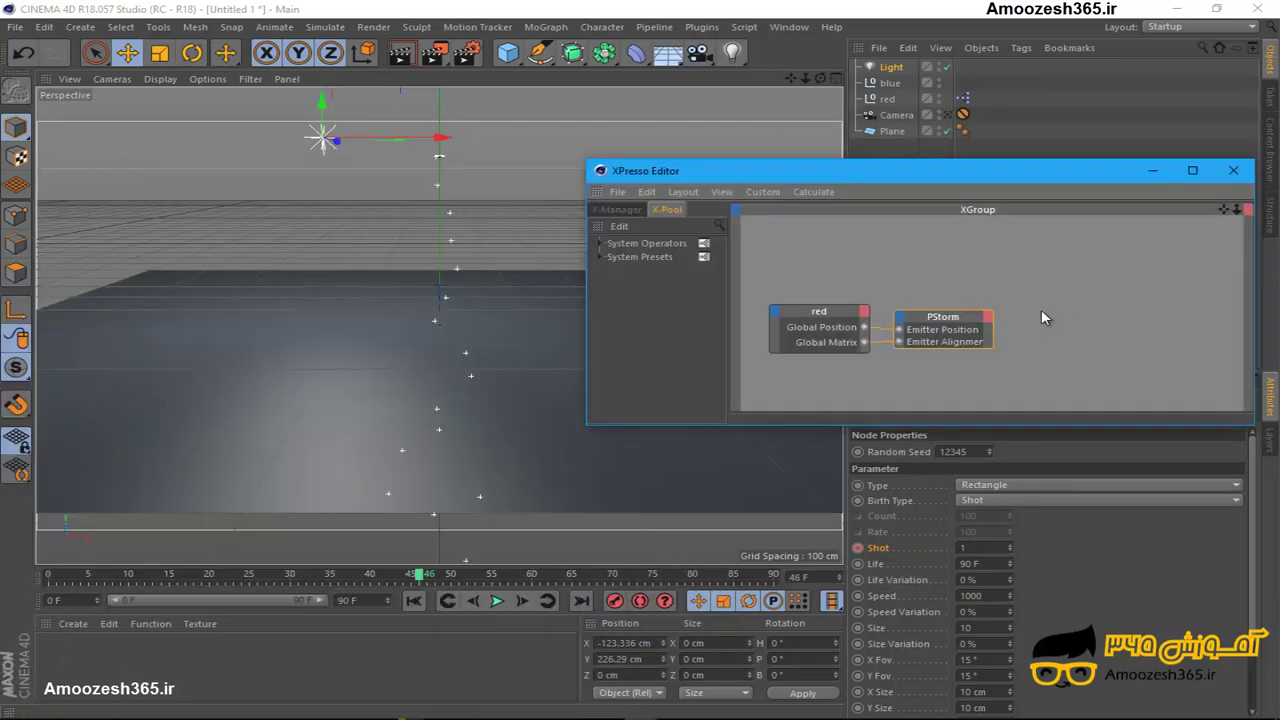
{"action": "right_click", "coordinate": [1041, 310]}
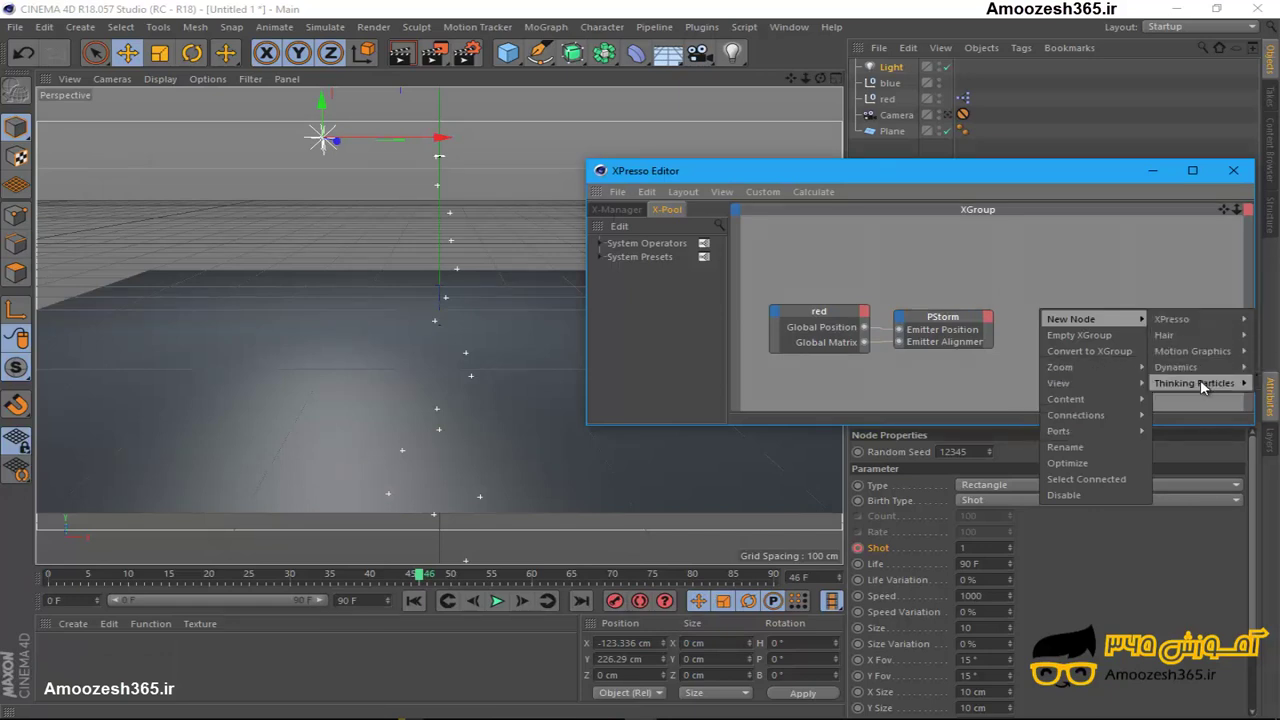
{"action": "mouse_move", "coordinate": [1196, 383]}
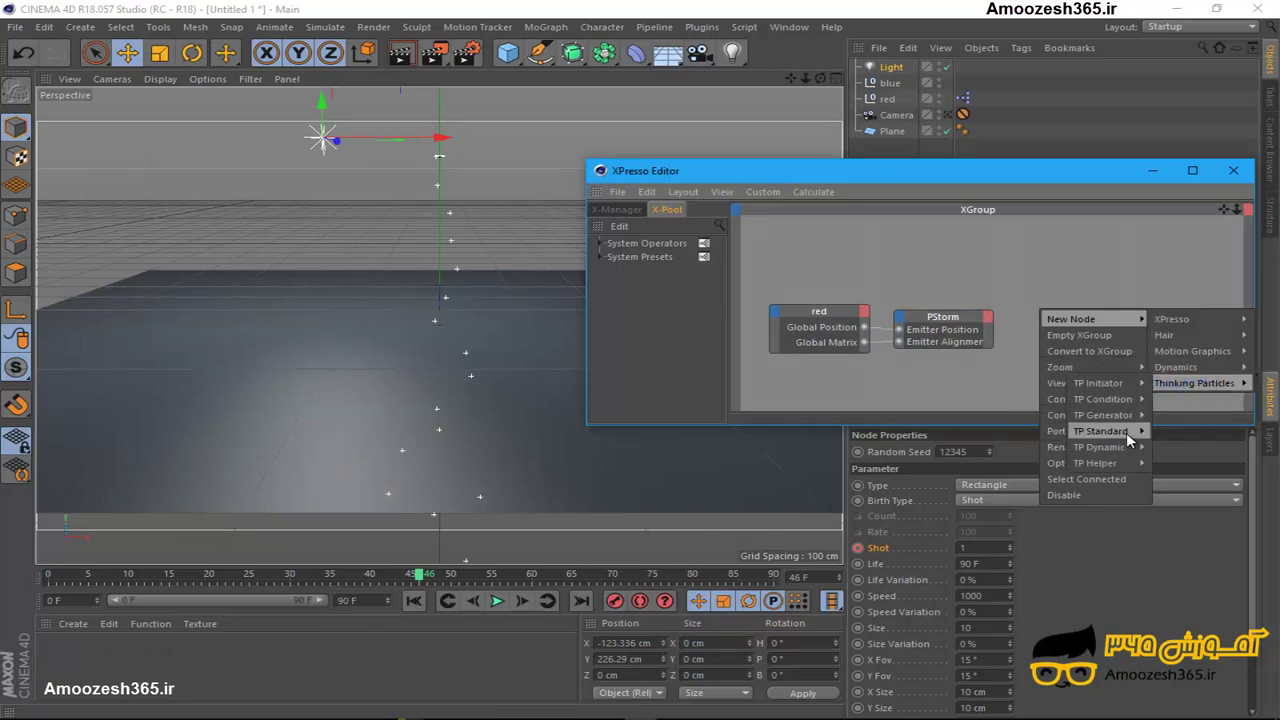
{"action": "mouse_move", "coordinate": [1100, 431]}
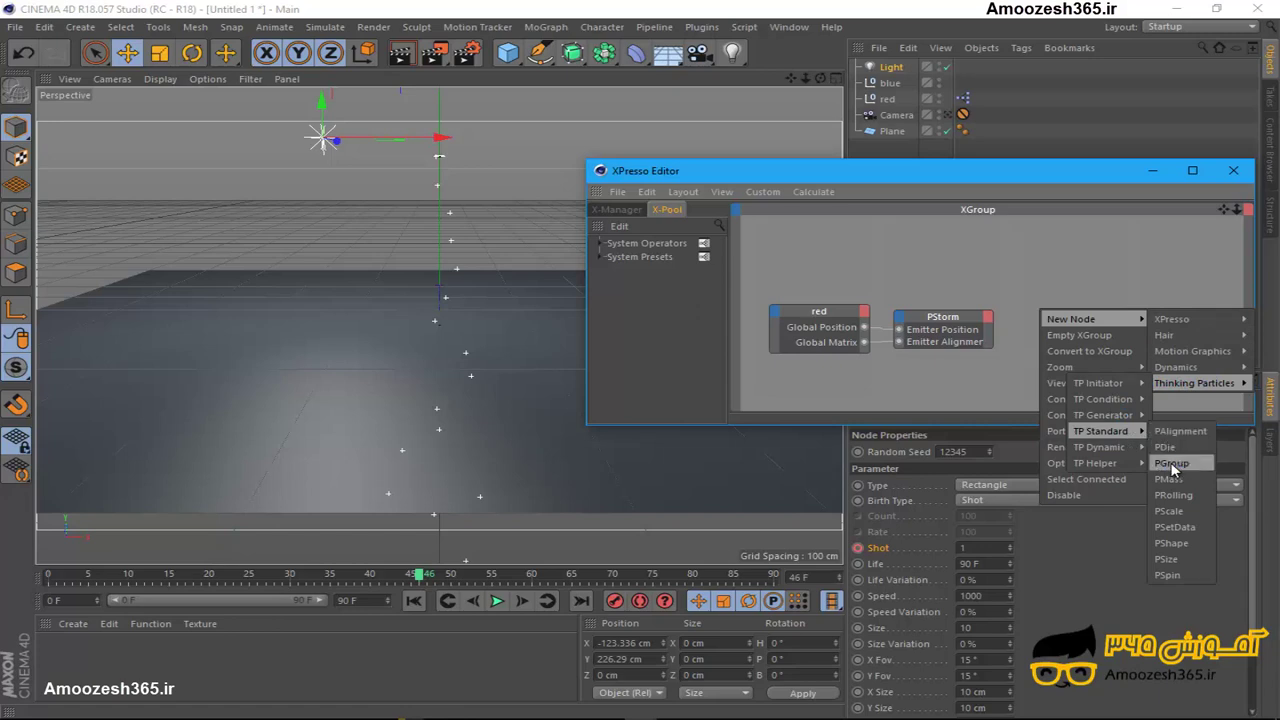
{"action": "left_click", "coordinate": [1172, 464]}
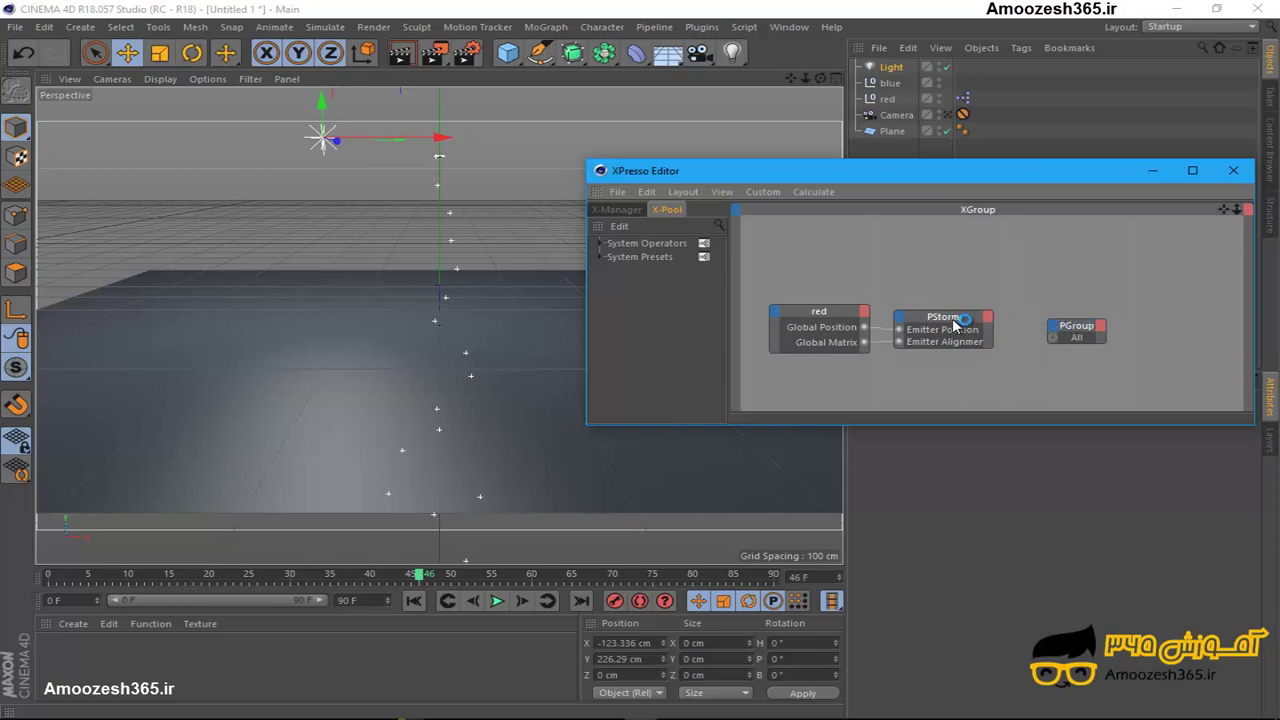
Step: Add PStorm's Particle Birth output and wire it into PGroup's All input
{"action": "left_click", "coordinate": [989, 318]}
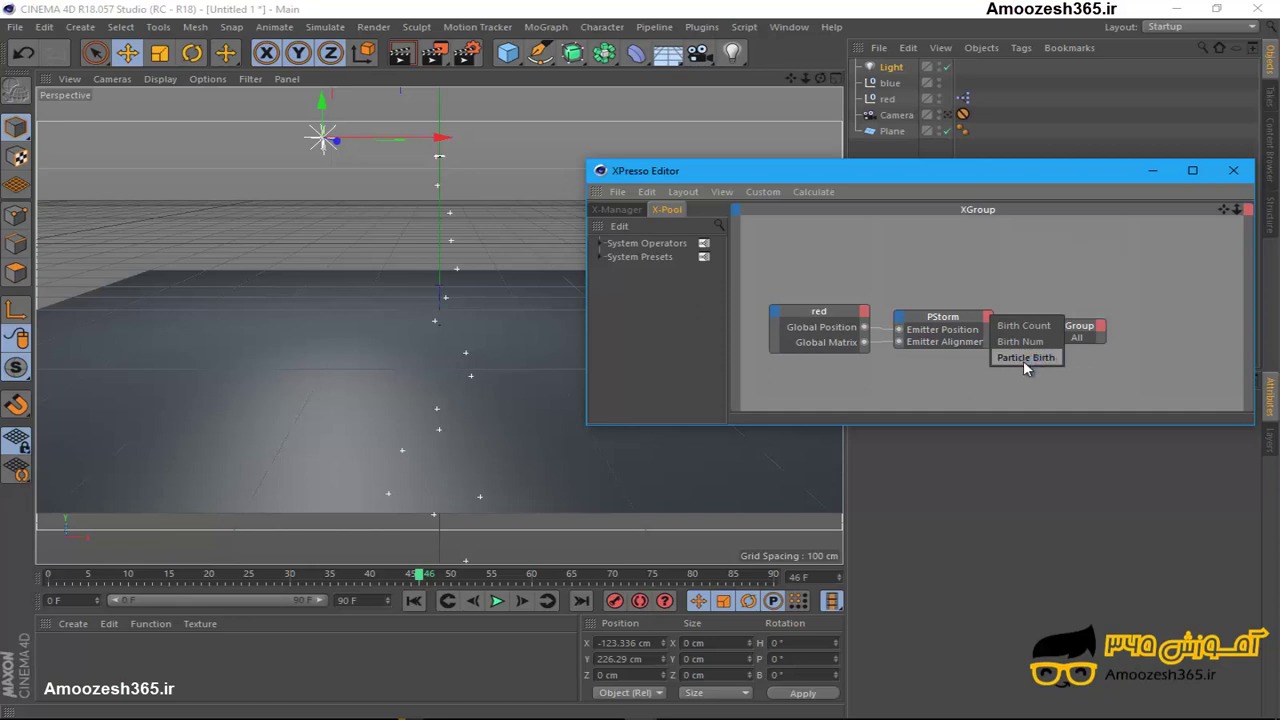
{"action": "left_click", "coordinate": [1023, 358]}
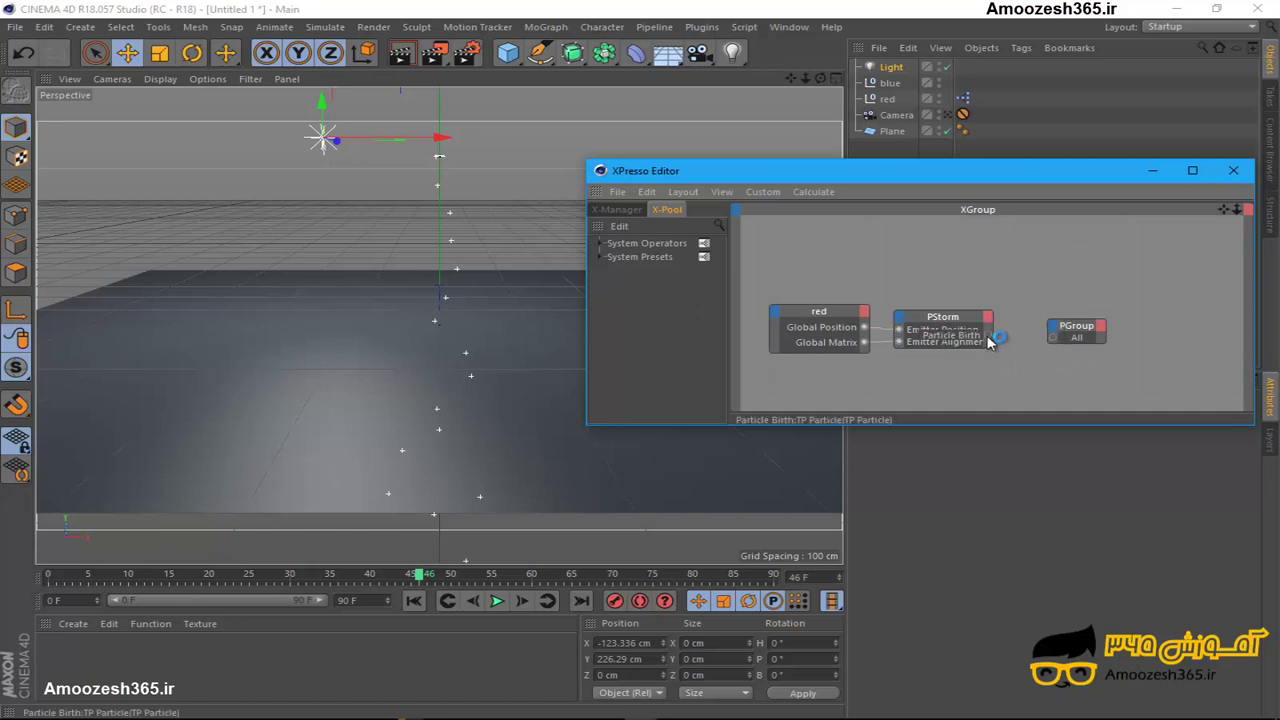
{"action": "left_click_drag", "start_coordinate": [990, 341], "coordinate": [1053, 344]}
{"action": "left_click_drag", "start_coordinate": [1057, 344], "coordinate": [1055, 345]}
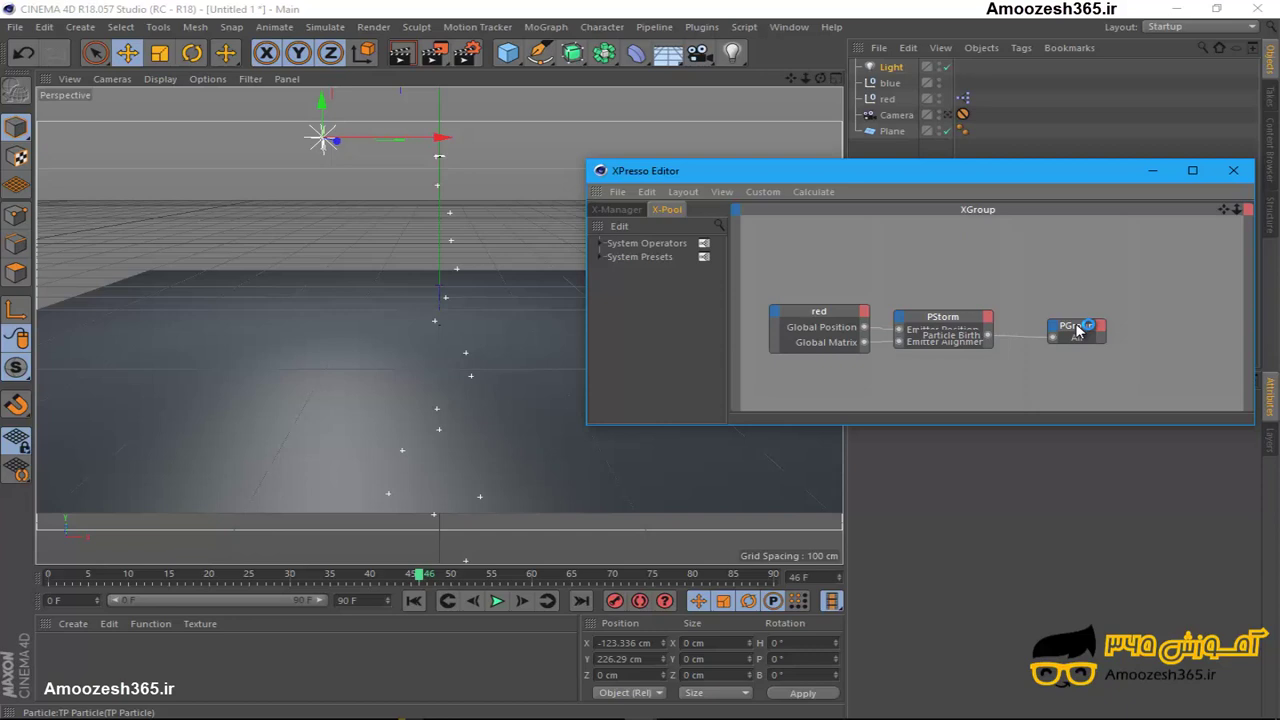
{"action": "left_click", "coordinate": [1078, 331]}
Step: Select the red null and rearrange the XPresso Editor window and nodes
{"action": "left_click_drag", "start_coordinate": [750, 178], "coordinate": [559, 184]}
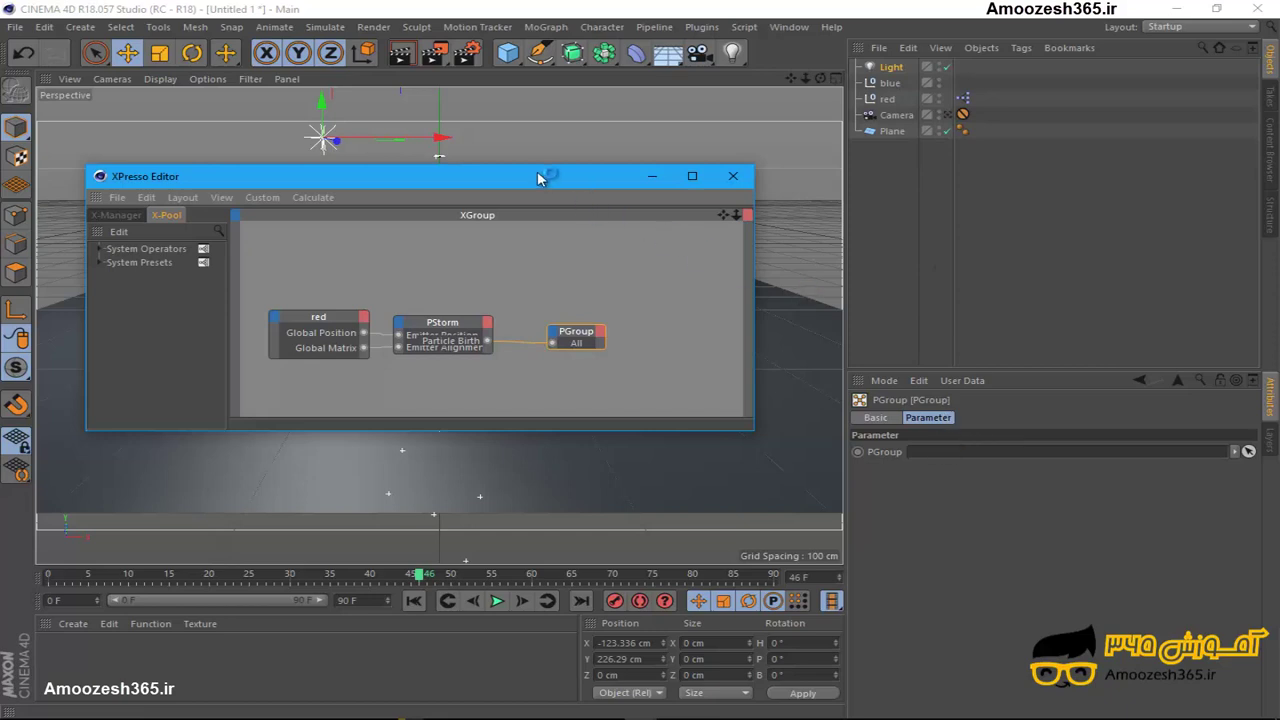
{"action": "left_click", "coordinate": [891, 114]}
{"action": "left_click", "coordinate": [889, 99]}
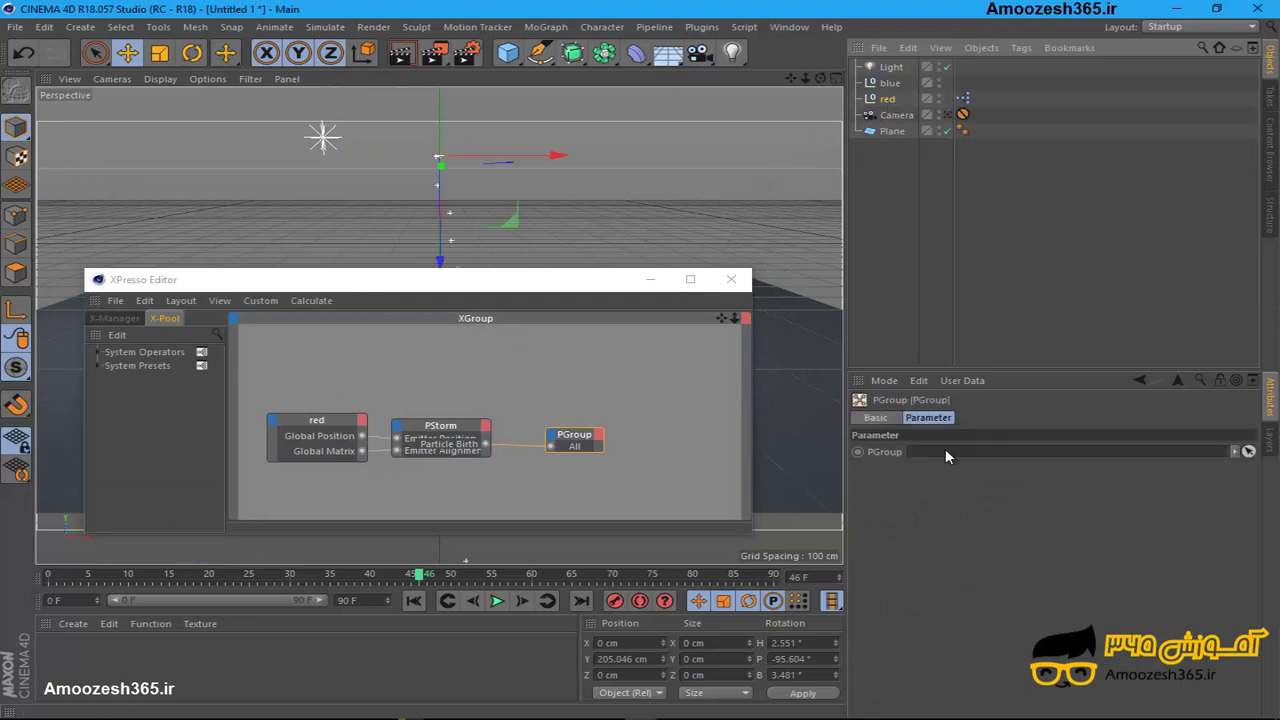
{"action": "left_click", "coordinate": [945, 452]}
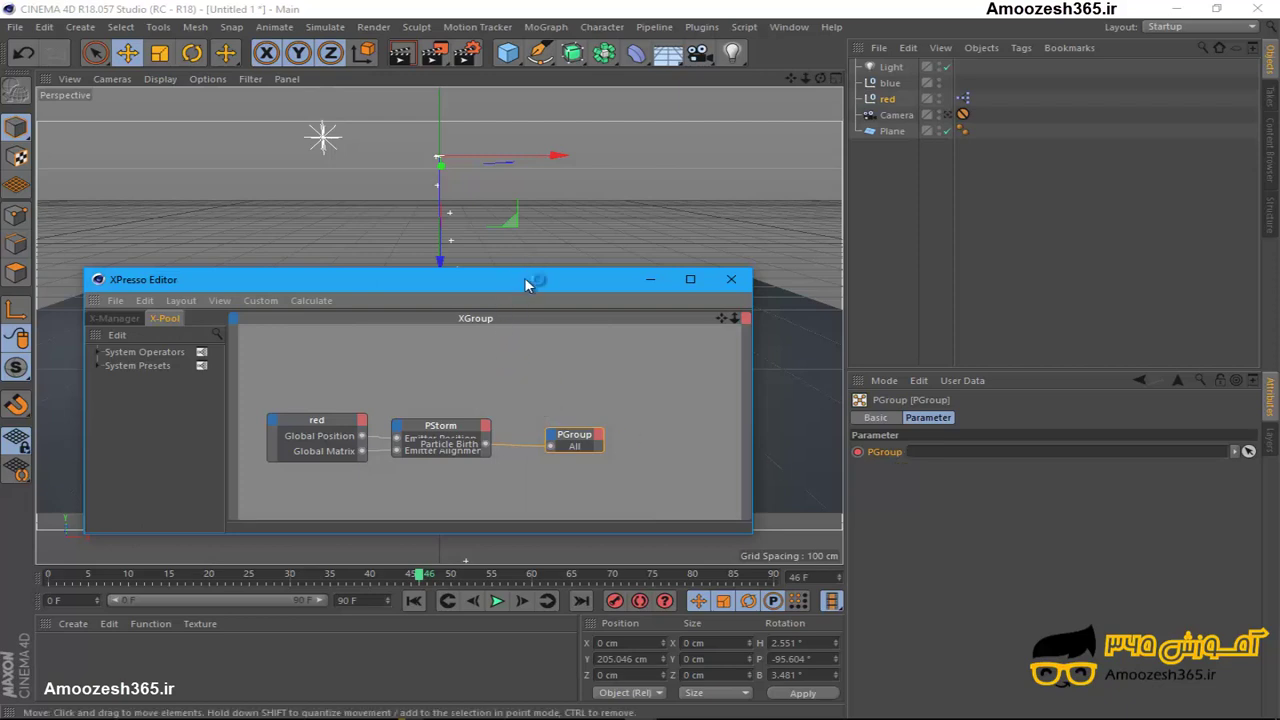
{"action": "left_click_drag", "start_coordinate": [507, 280], "coordinate": [484, 313]}
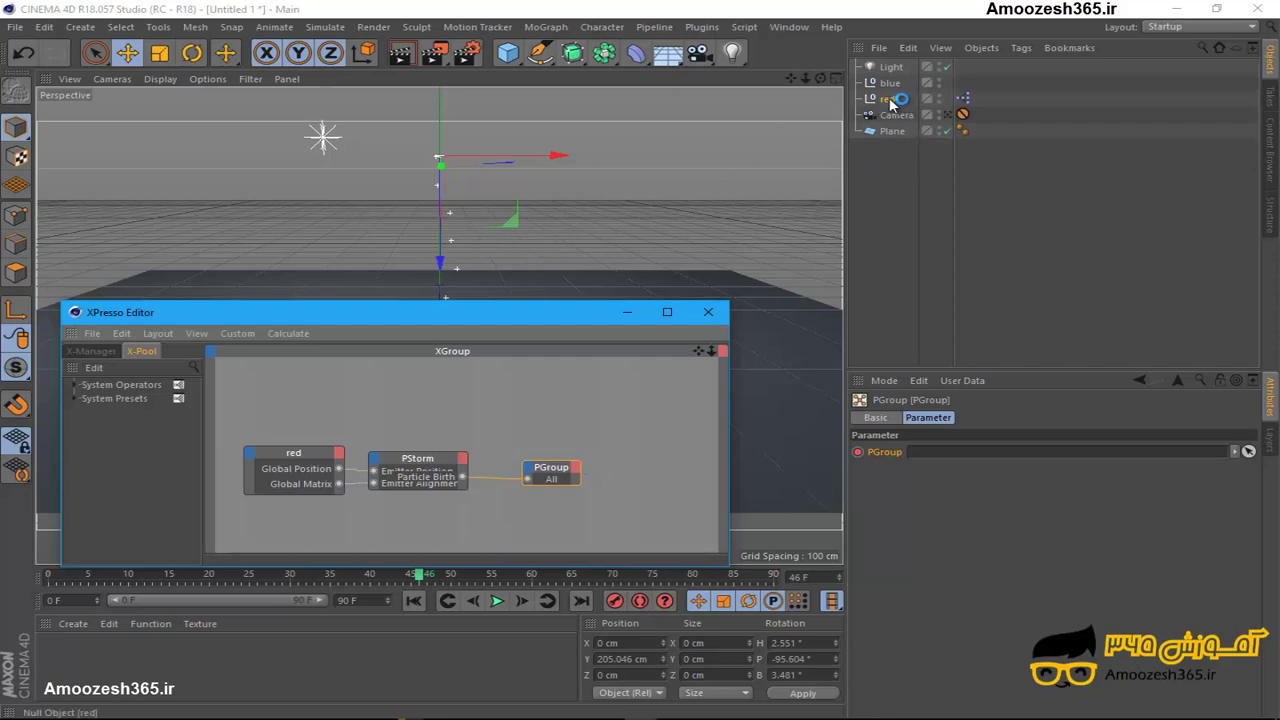
{"action": "left_click_drag", "start_coordinate": [893, 104], "coordinate": [860, 456]}
{"action": "left_click_drag", "start_coordinate": [850, 454], "coordinate": [946, 456]}
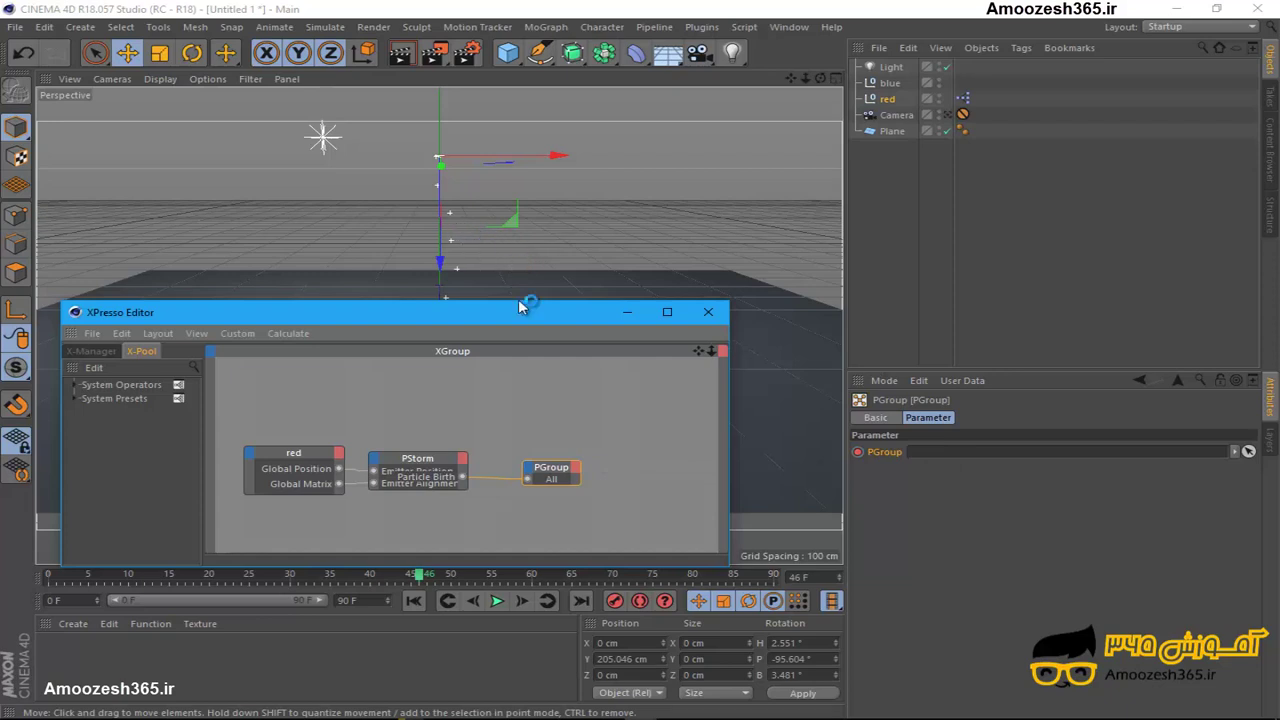
{"action": "mouse_move", "coordinate": [463, 241]}
{"action": "left_mouse_down"}
{"action": "mouse_move", "coordinate": [593, 475]}
{"action": "mouse_move", "coordinate": [626, 357]}
{"action": "left_mouse_up"}
Step: Open the Thinking Particles settings from the Simulate menu and position the dialog
{"action": "left_click", "coordinate": [328, 28]}
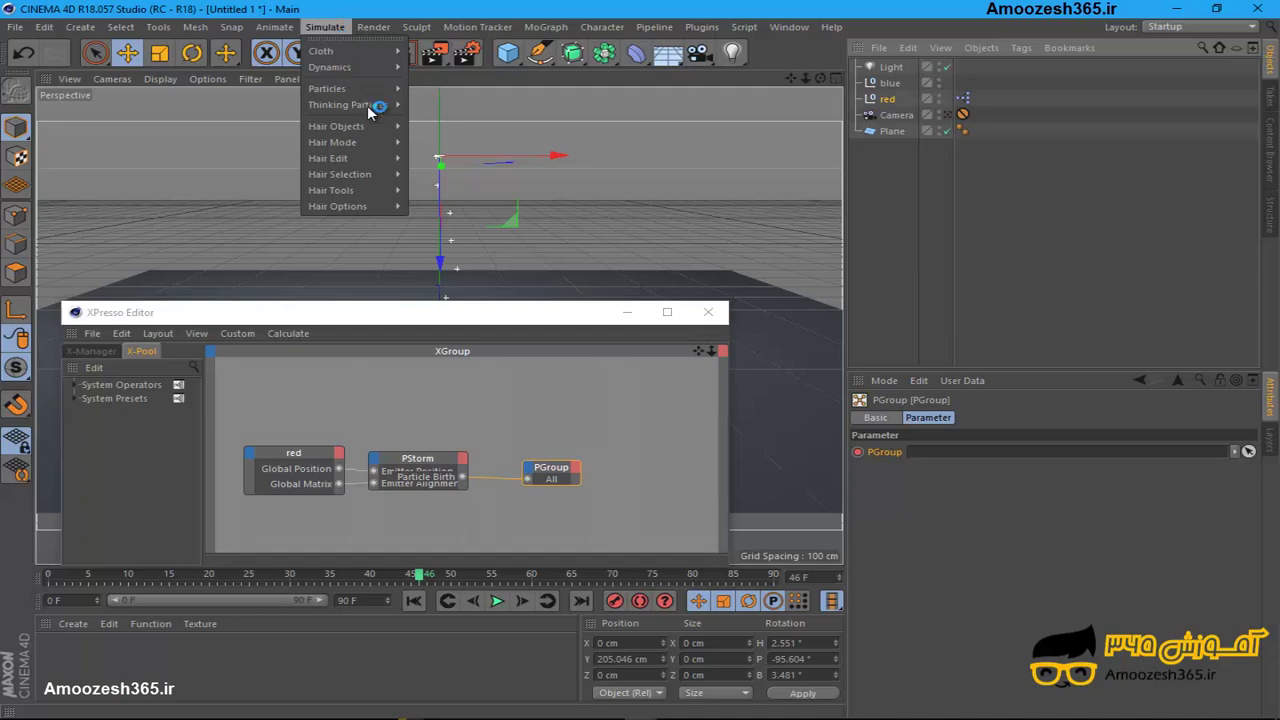
{"action": "mouse_move", "coordinate": [348, 105]}
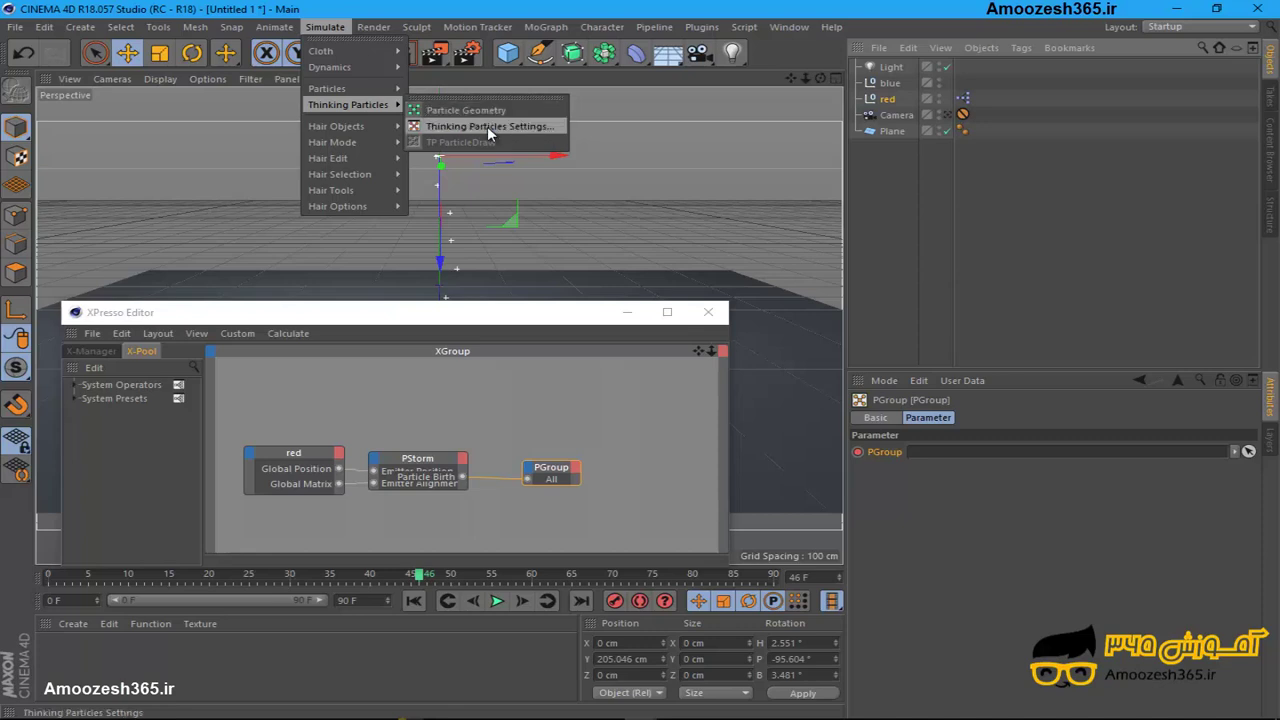
{"action": "left_click", "coordinate": [487, 126]}
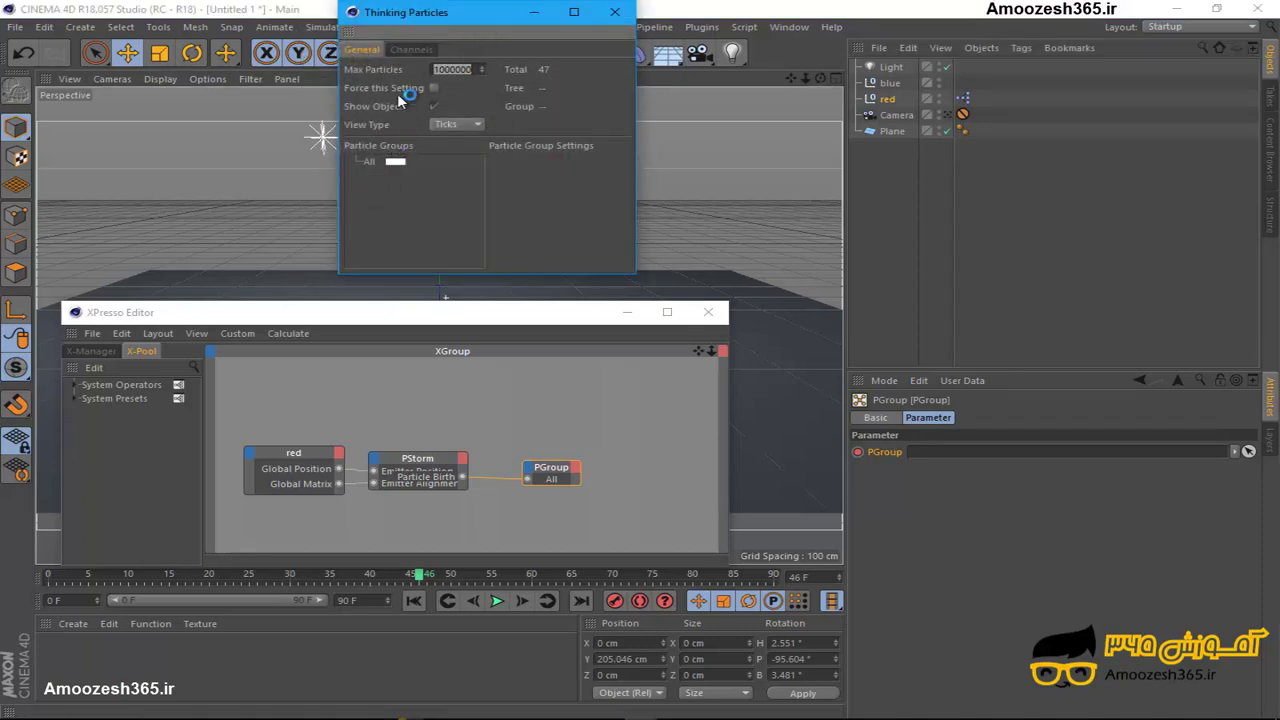
{"action": "left_click_drag", "start_coordinate": [442, 14], "coordinate": [324, 208]}
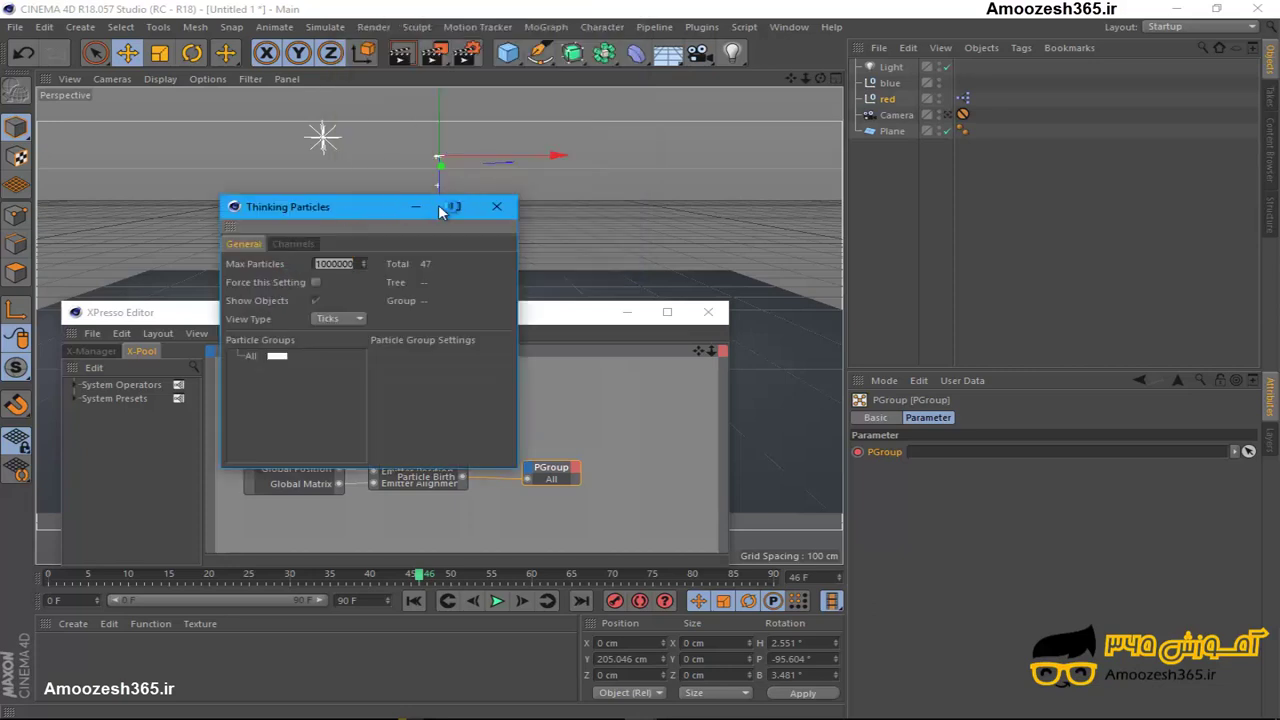
{"action": "left_click_drag", "start_coordinate": [336, 210], "coordinate": [249, 296]}
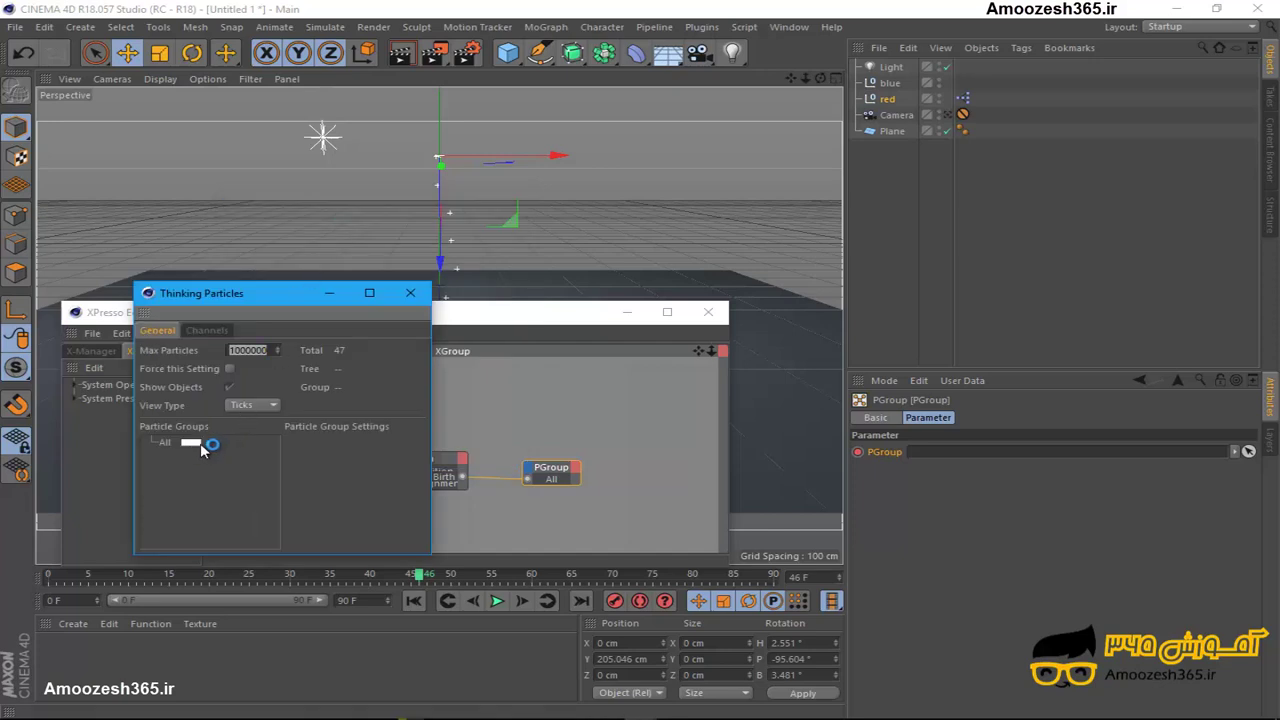
Step: Colour the All particle group red: H 6°, S 93%, V 100%
{"action": "left_click_drag", "start_coordinate": [193, 447], "coordinate": [197, 450]}
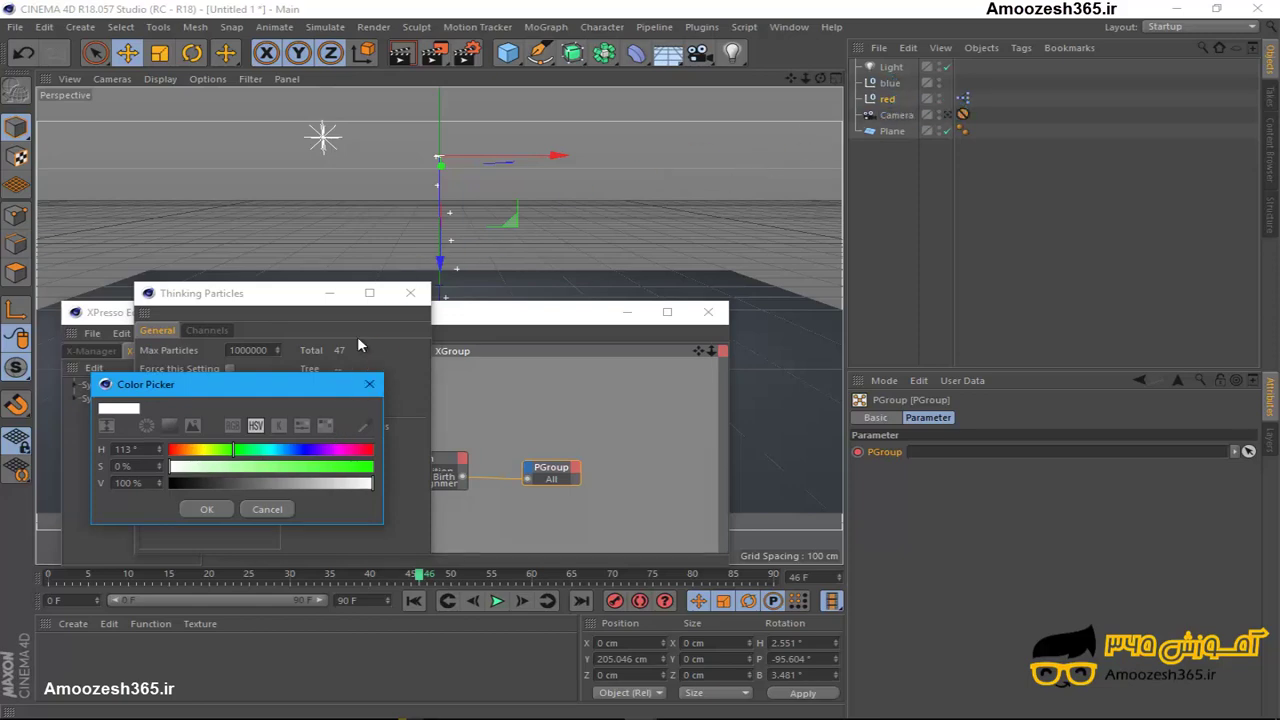
{"action": "left_click", "coordinate": [177, 450]}
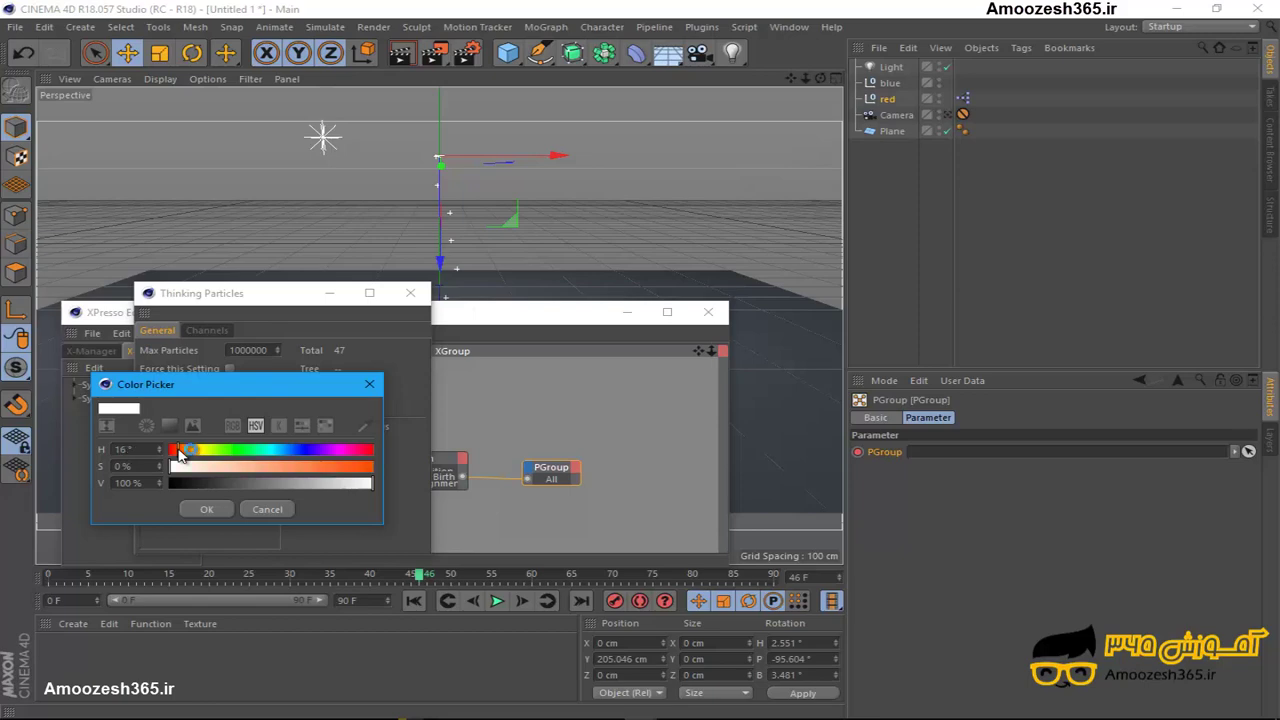
{"action": "left_click_drag", "start_coordinate": [180, 453], "coordinate": [173, 450]}
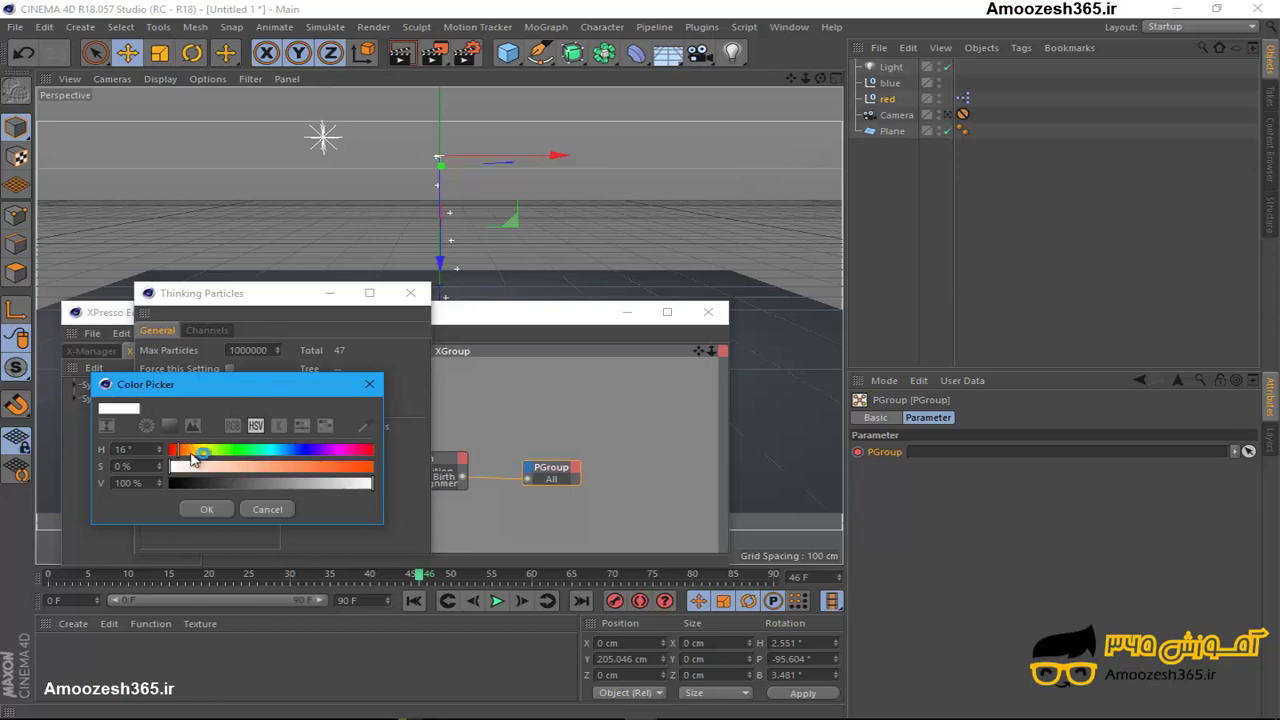
{"action": "left_click", "coordinate": [341, 468]}
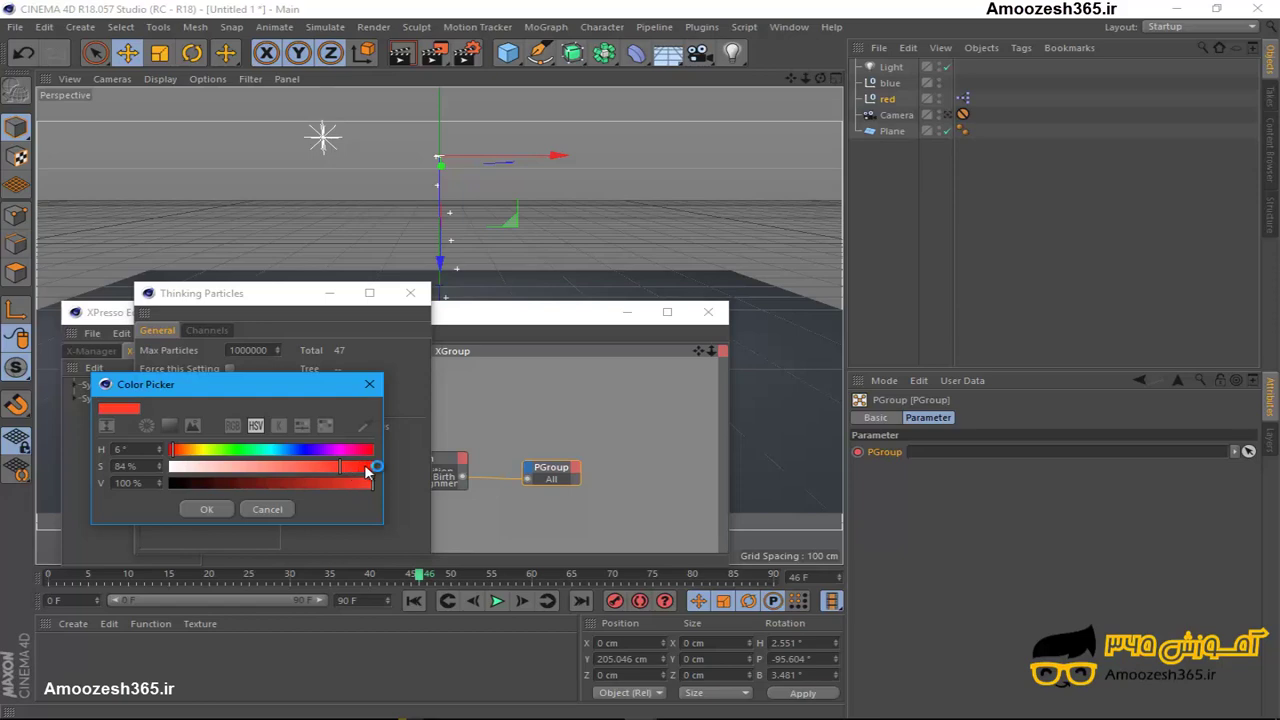
{"action": "left_click", "coordinate": [359, 467]}
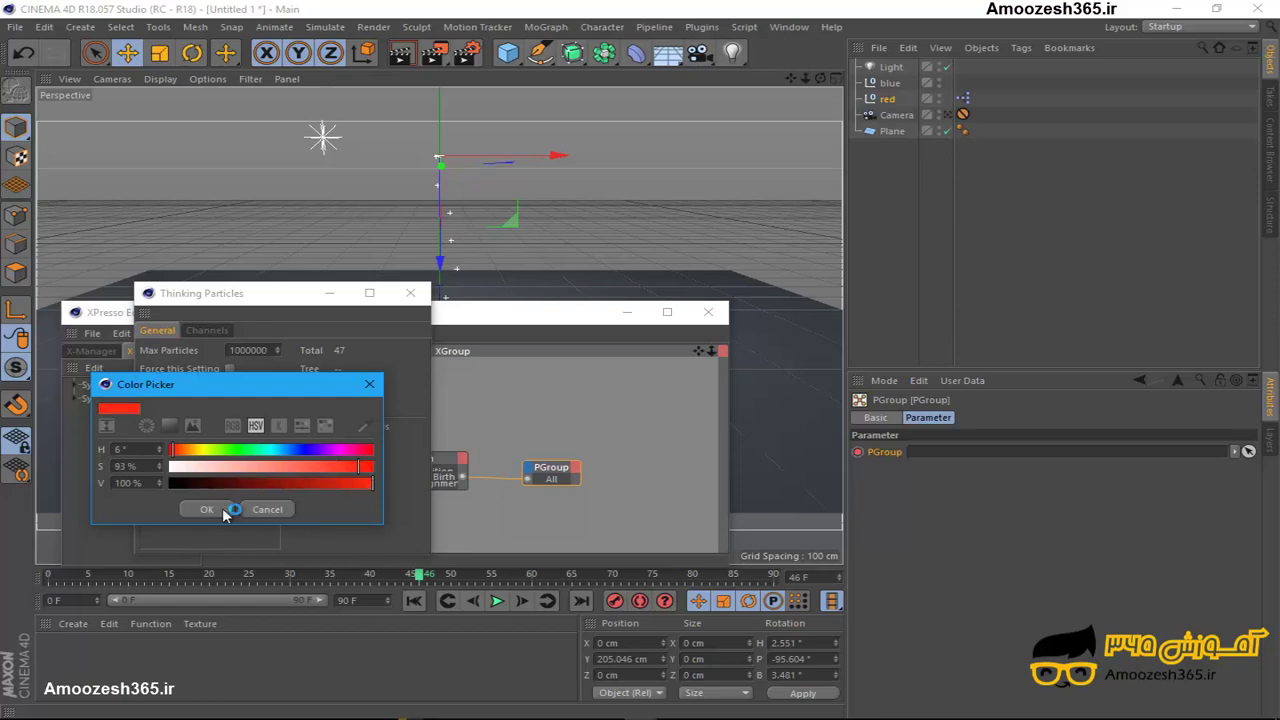
{"action": "left_click", "coordinate": [224, 510]}
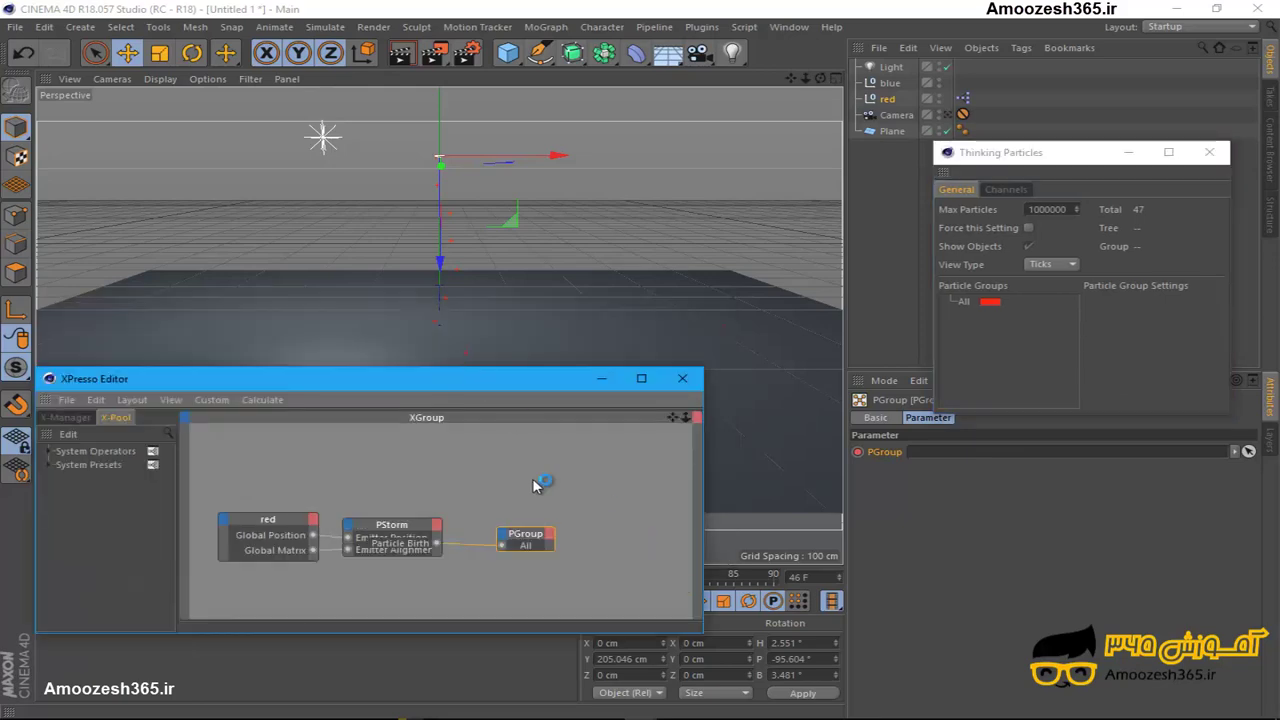
Step: Play the animation, then add a particle group under All named 'blue' with a blue colour
{"action": "mouse_move", "coordinate": [488, 388]}
{"action": "left_mouse_down"}
{"action": "mouse_move", "coordinate": [645, 358]}
{"action": "mouse_move", "coordinate": [615, 327]}
{"action": "left_mouse_up"}
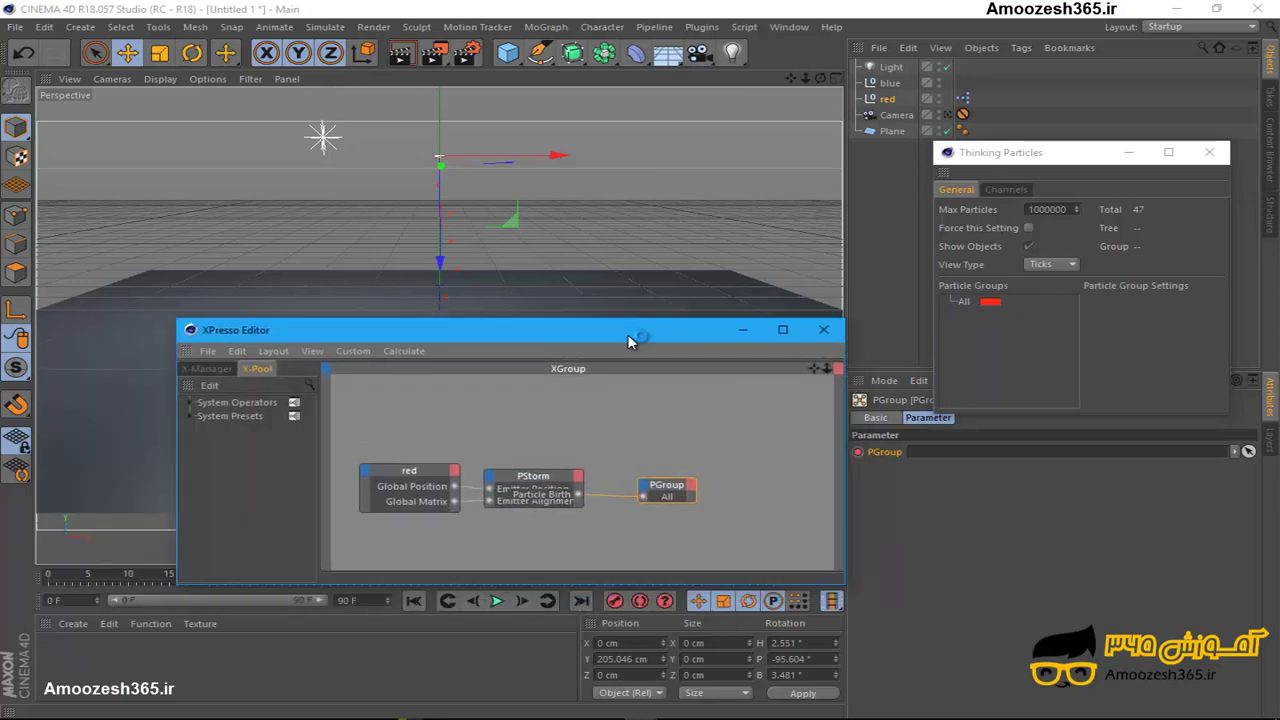
{"action": "left_click", "coordinate": [524, 603]}
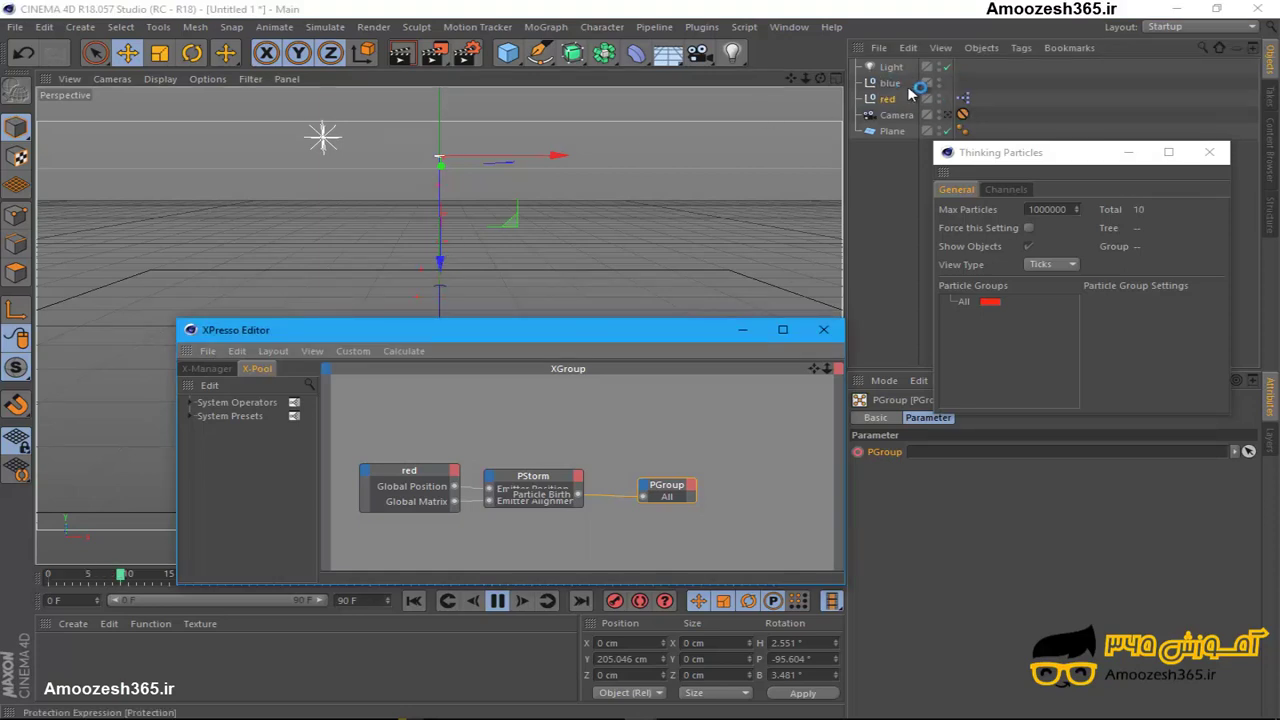
{"action": "right_click", "coordinate": [965, 309]}
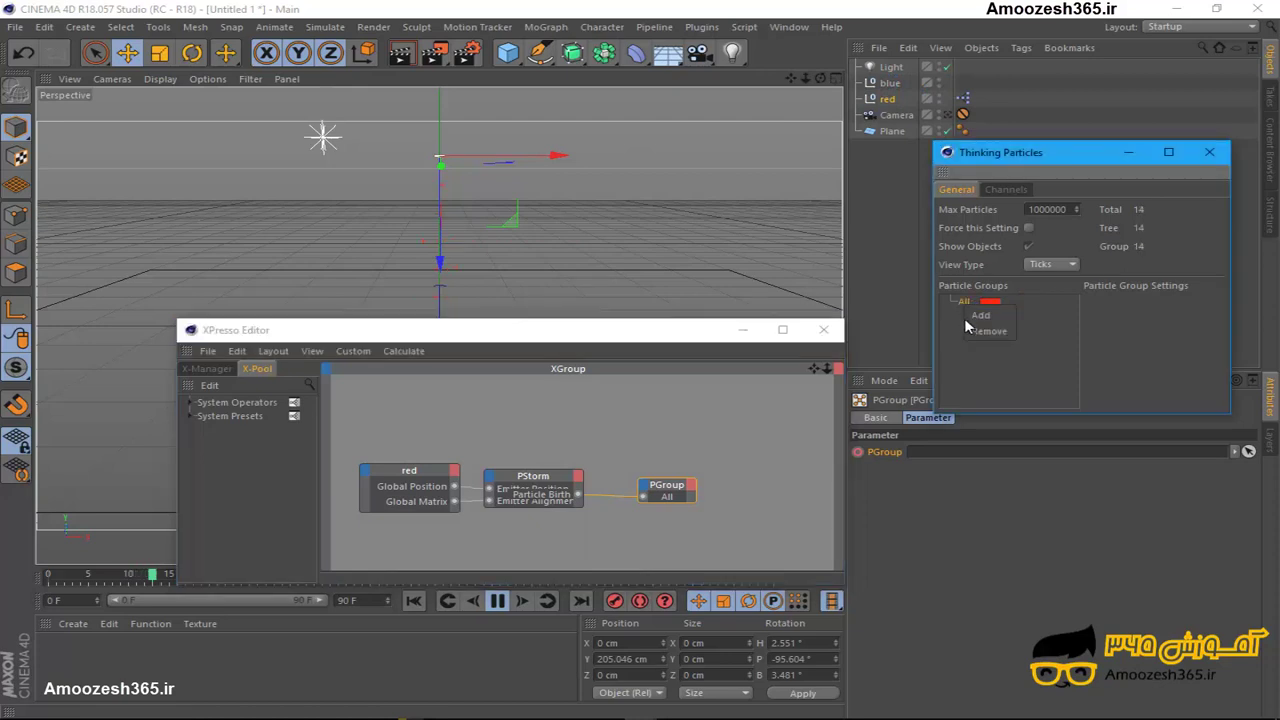
{"action": "left_click", "coordinate": [978, 315]}
{"action": "double_click", "coordinate": [995, 316]}
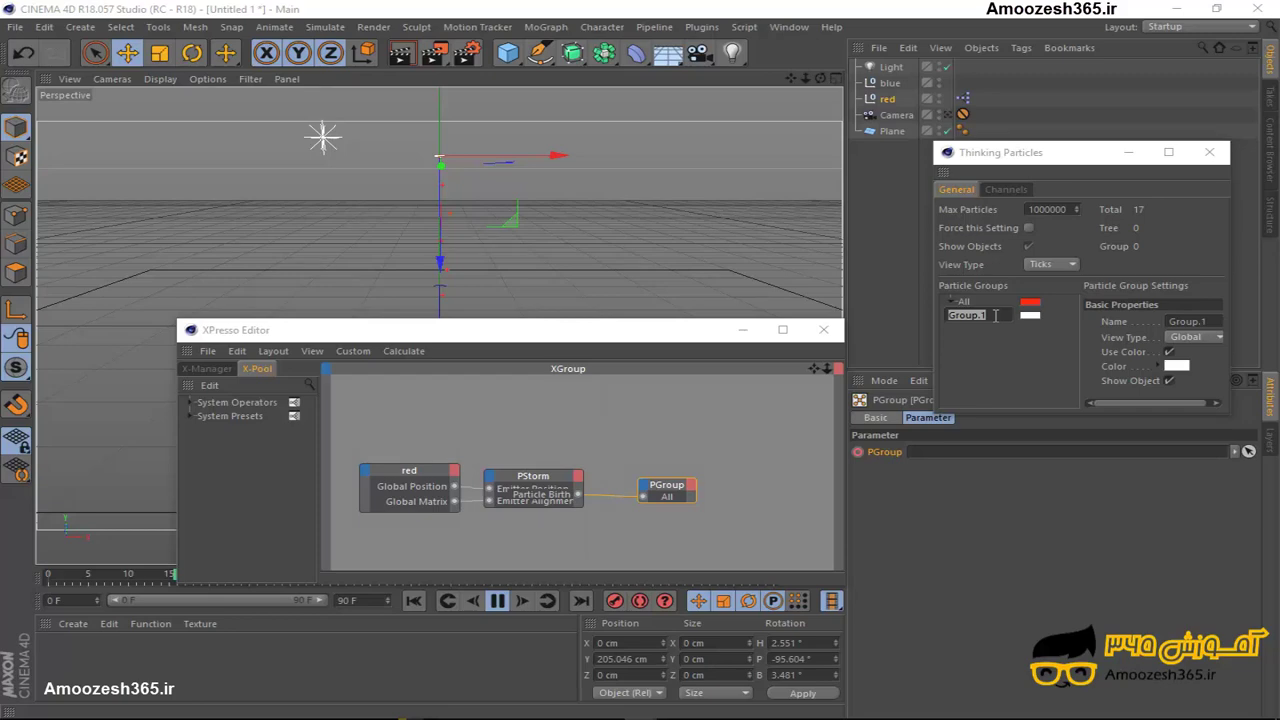
{"action": "type", "text": "blu"}
{"action": "left_click", "coordinate": [1185, 368]}
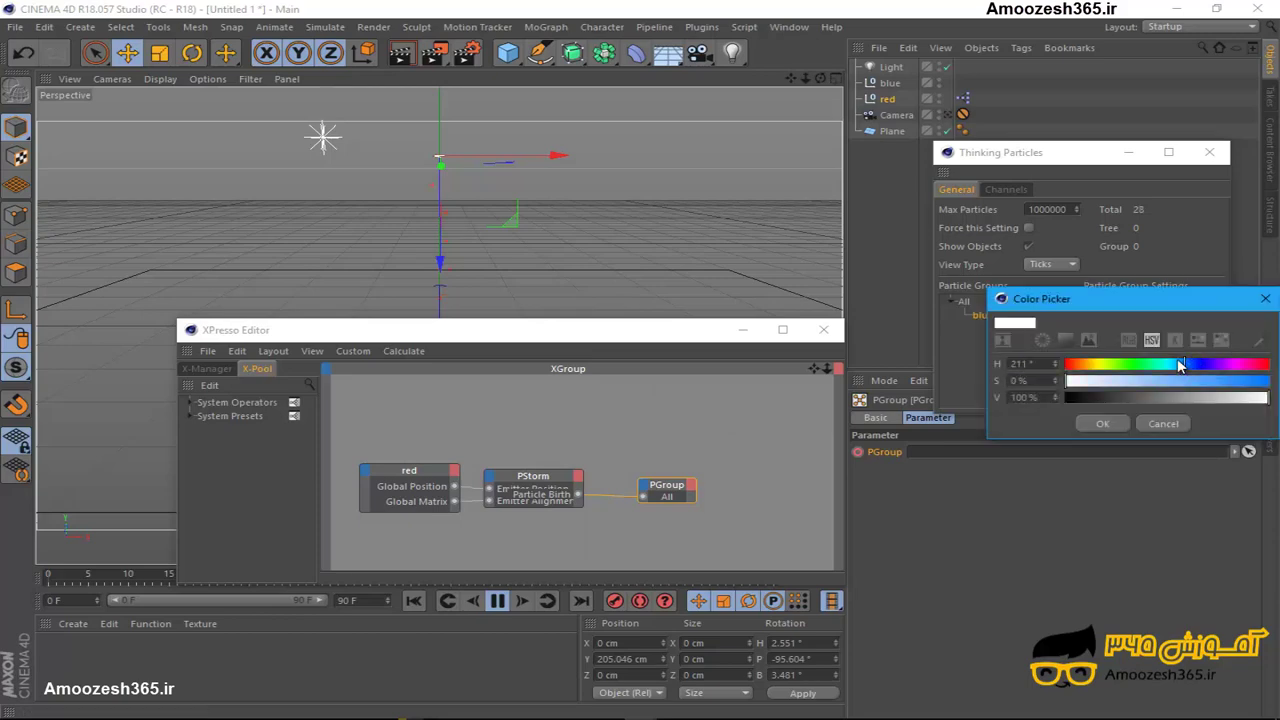
{"action": "left_click", "coordinate": [1178, 362]}
{"action": "key", "text": "Return"}
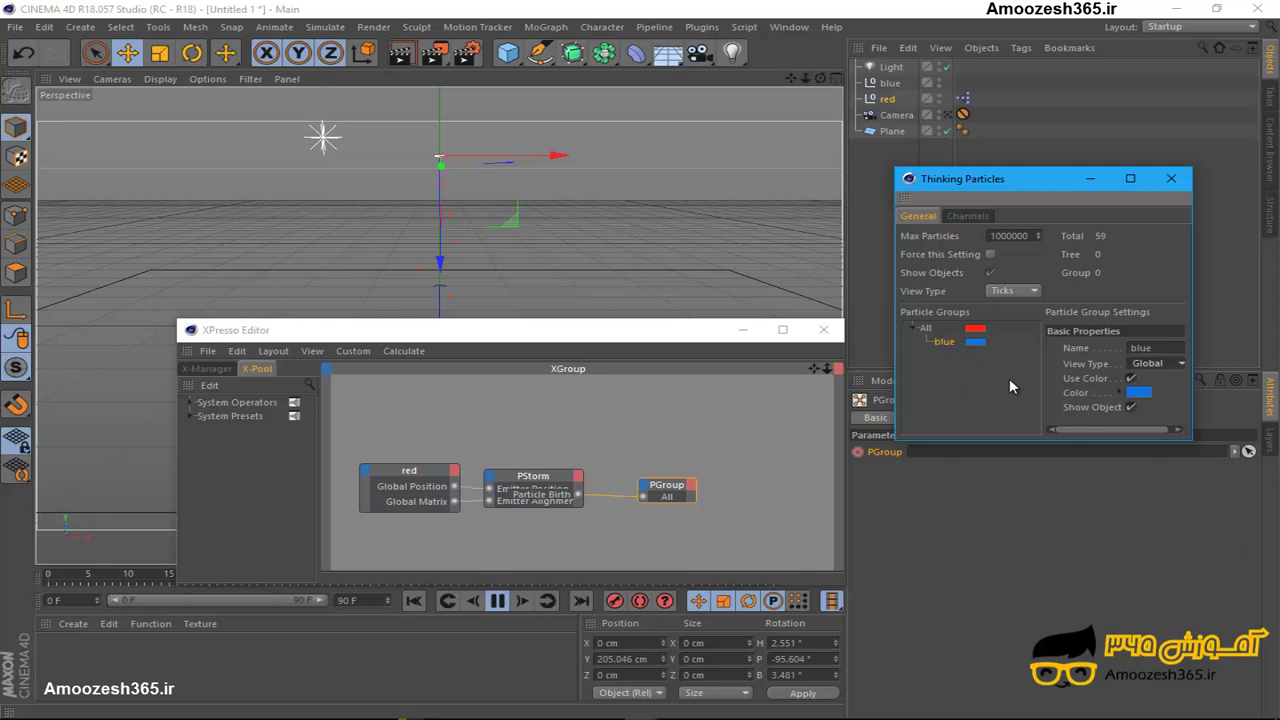
Step: Add a second group, Group.1, under All and shade its colour towards light grey
{"action": "left_click", "coordinate": [924, 333]}
{"action": "right_click", "coordinate": [926, 334]}
{"action": "left_click", "coordinate": [935, 337]}
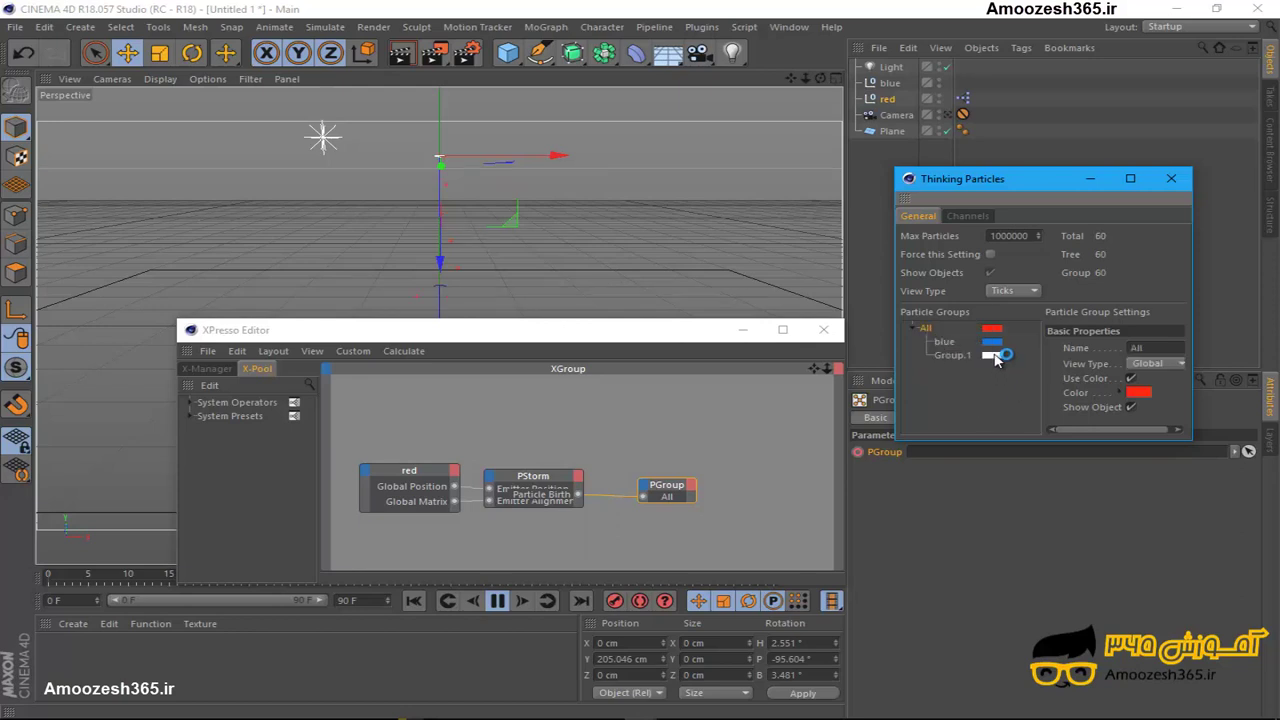
{"action": "left_click", "coordinate": [995, 355]}
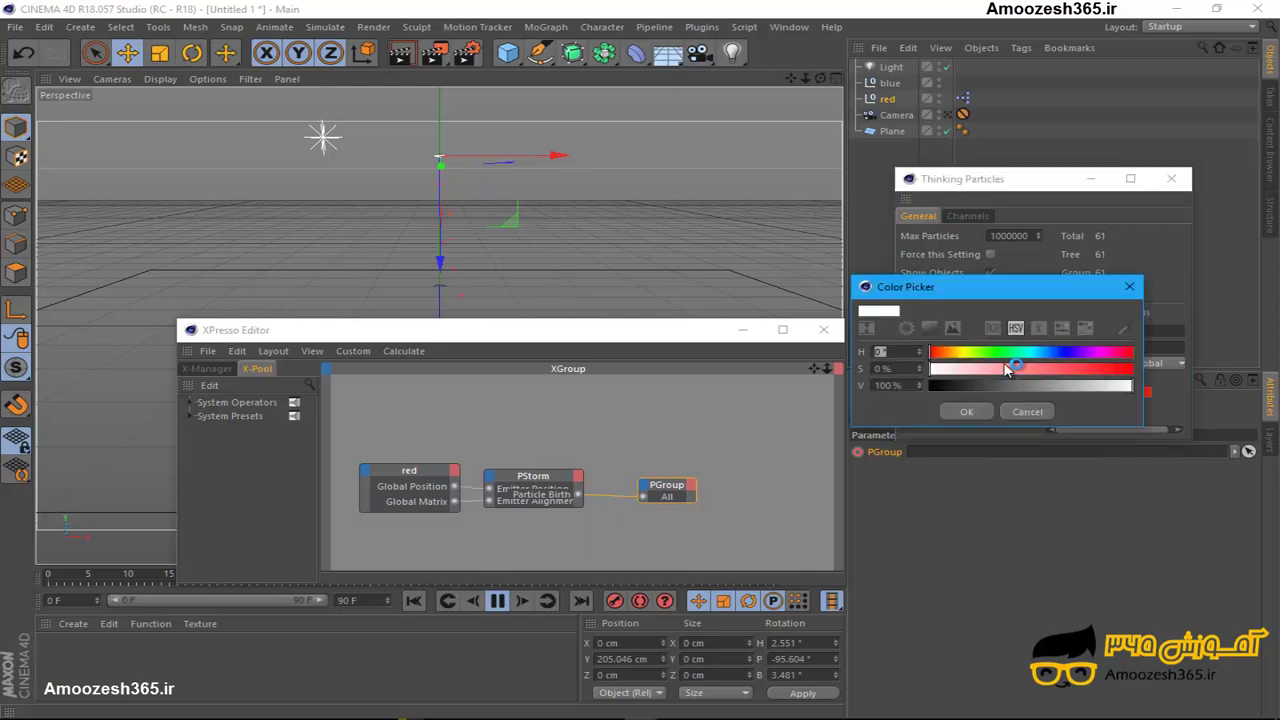
{"action": "left_click", "coordinate": [1068, 390]}
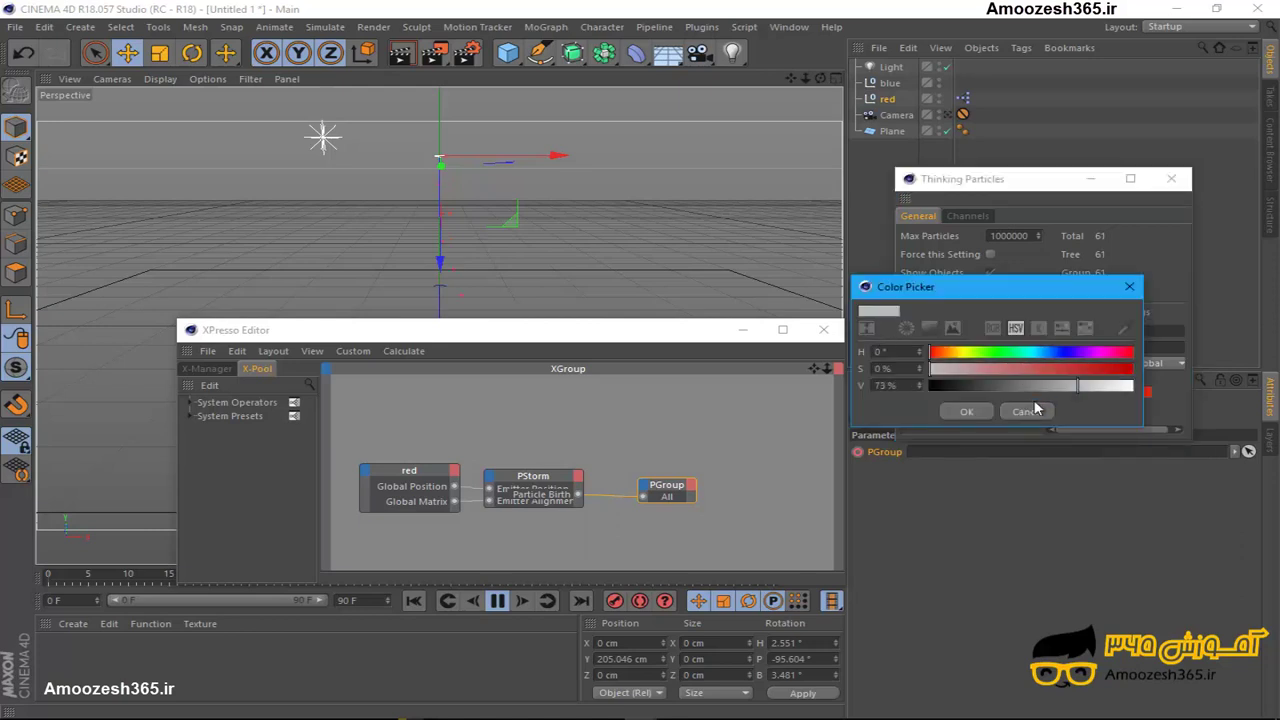
{"action": "left_click", "coordinate": [1036, 405]}
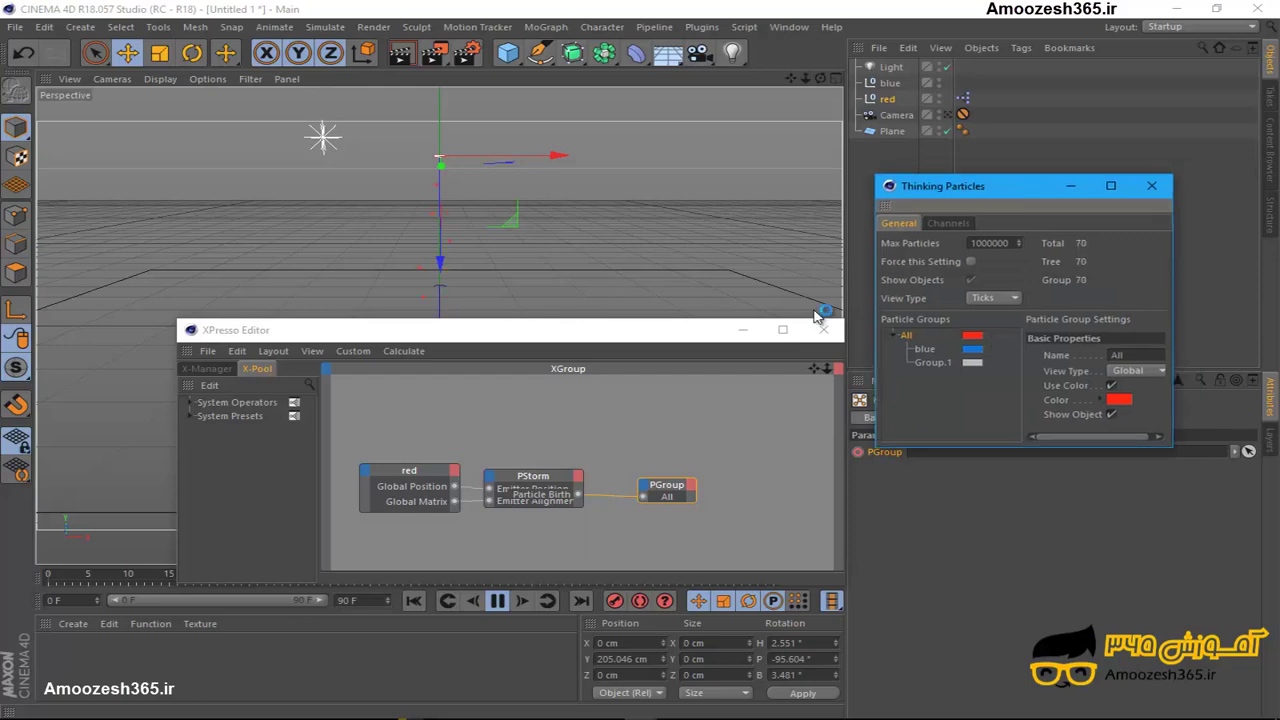
Step: Box-select the red, PStorm and PGroup nodes in the XPresso graph
{"action": "left_click_drag", "start_coordinate": [817, 316], "coordinate": [780, 244]}
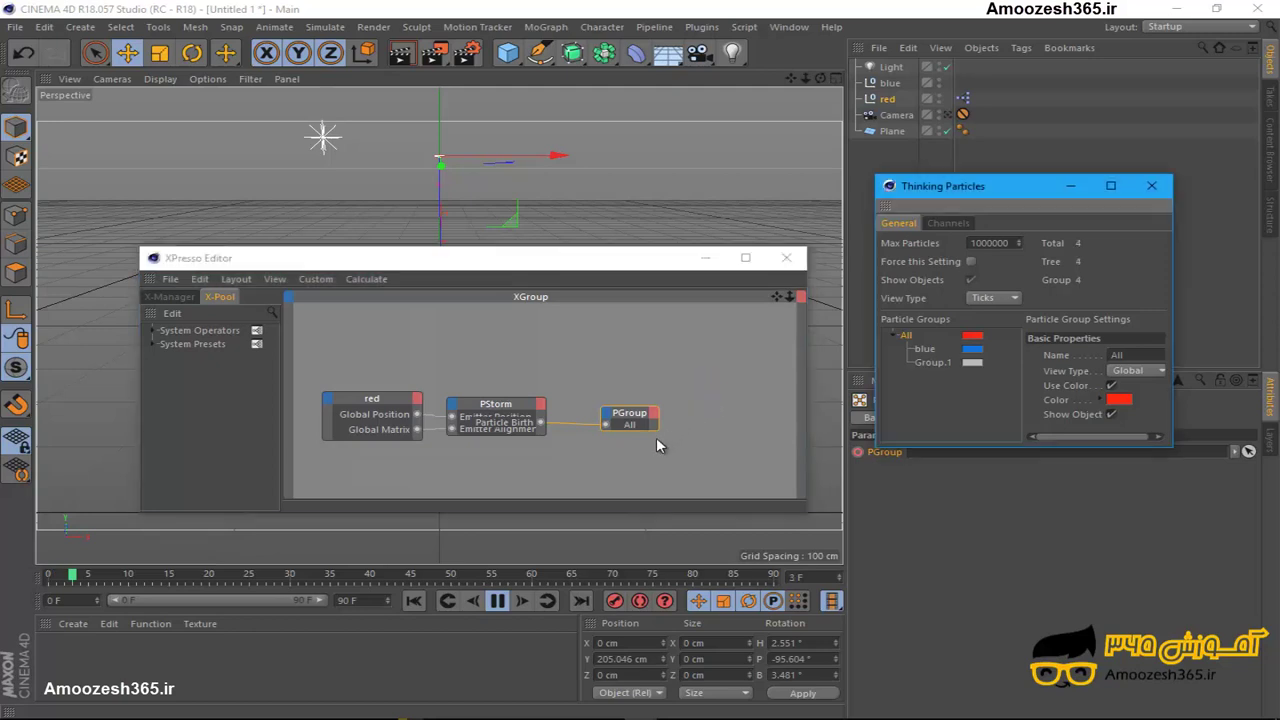
{"action": "left_click_drag", "start_coordinate": [689, 405], "coordinate": [362, 457]}
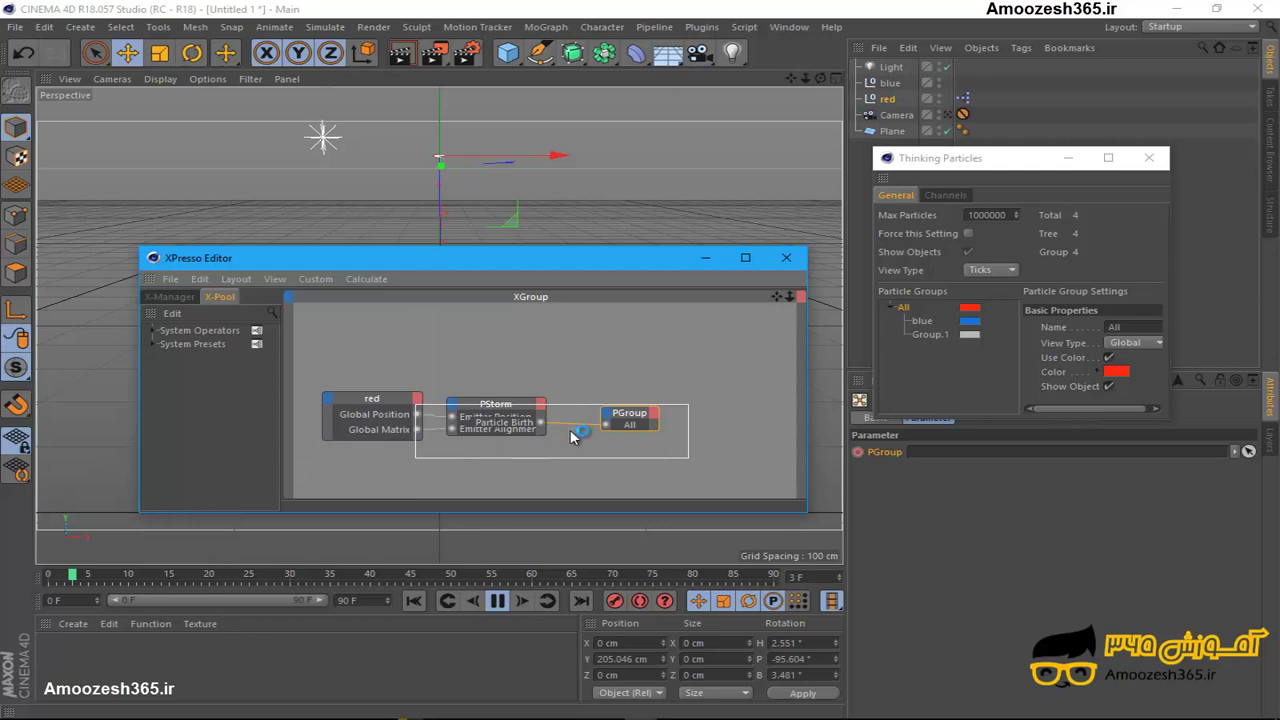
{"action": "left_click_drag", "start_coordinate": [434, 480], "coordinate": [378, 423]}
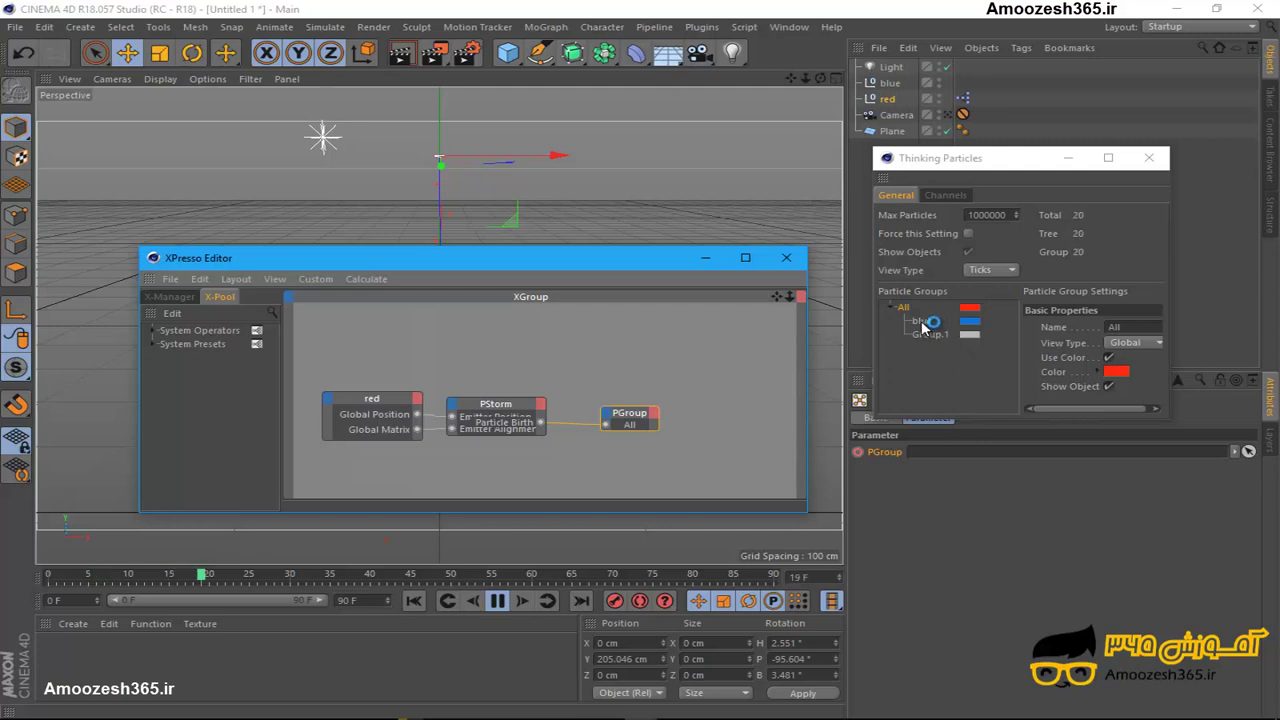
Step: Drag the blue particle group into the PGroup node's group field
{"action": "left_click_drag", "start_coordinate": [926, 326], "coordinate": [948, 458]}
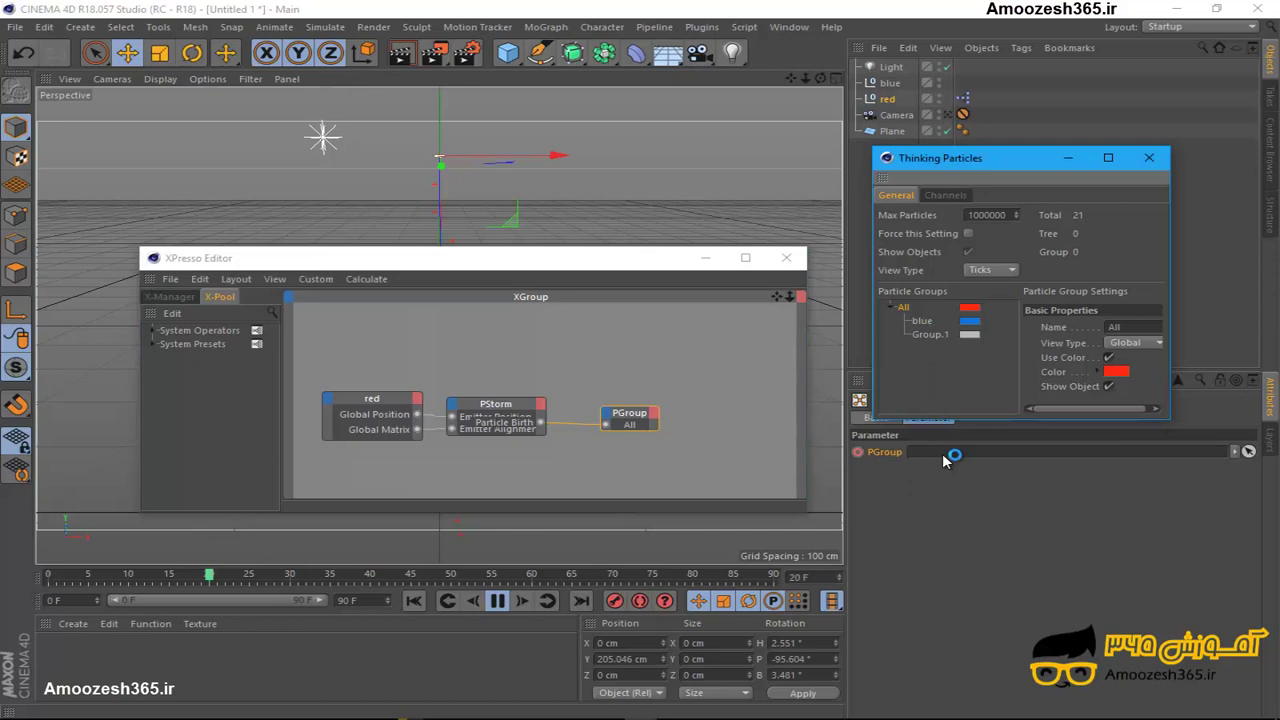
{"action": "left_click_drag", "start_coordinate": [943, 459], "coordinate": [927, 320]}
{"action": "left_click", "coordinate": [927, 320]}
{"action": "left_click_drag", "start_coordinate": [940, 470], "coordinate": [938, 466]}
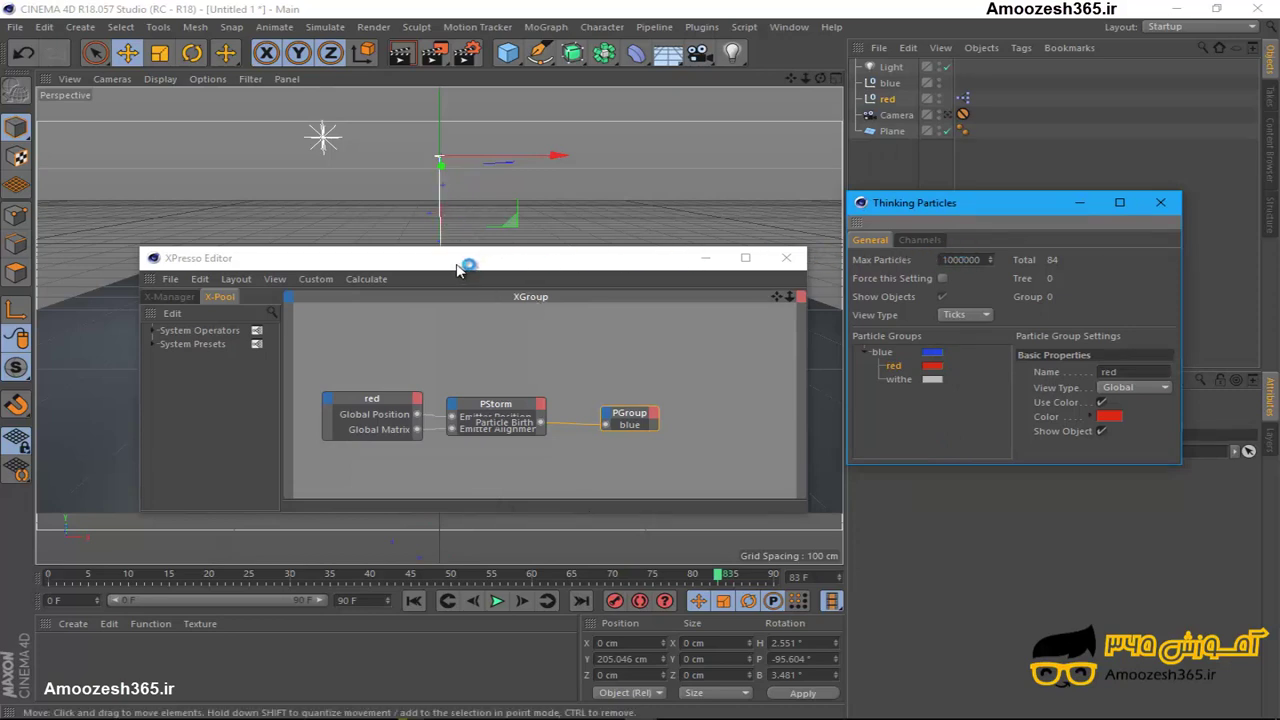
Step: Play the animation to watch blue particles trail the red null, then deselect the null
{"action": "left_click_drag", "start_coordinate": [520, 258], "coordinate": [948, 249]}
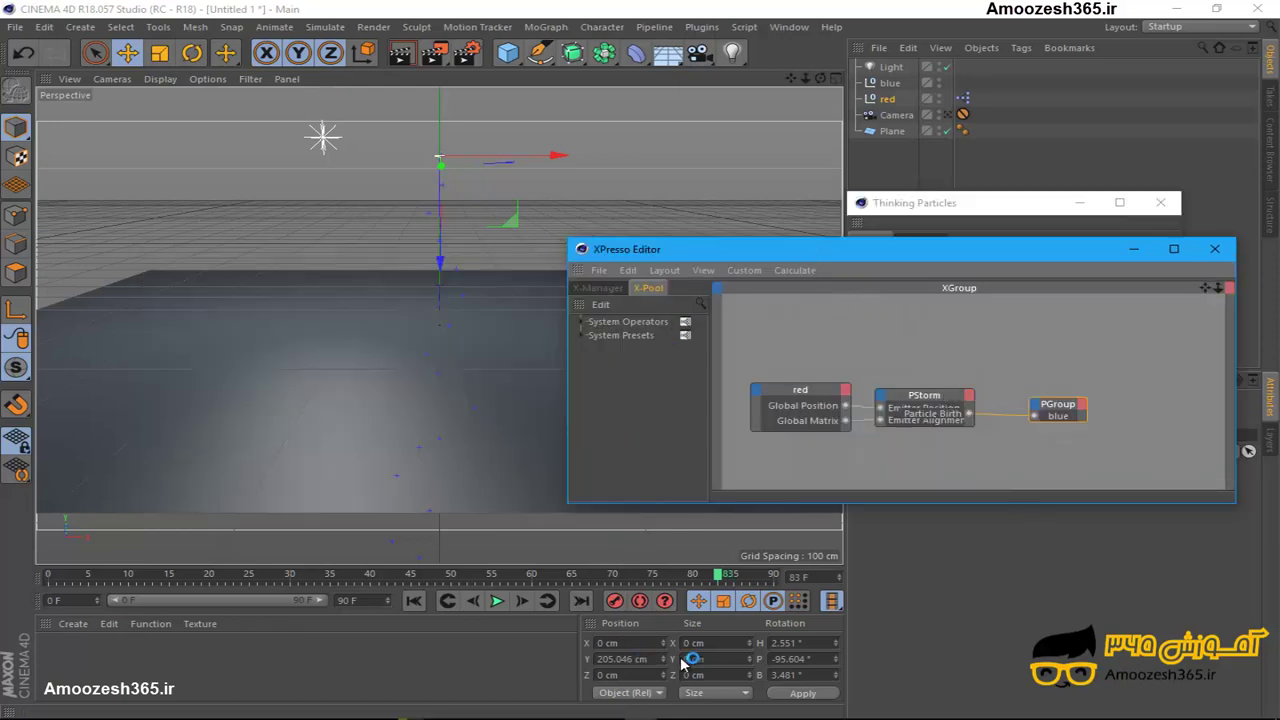
{"action": "left_click", "coordinate": [503, 605]}
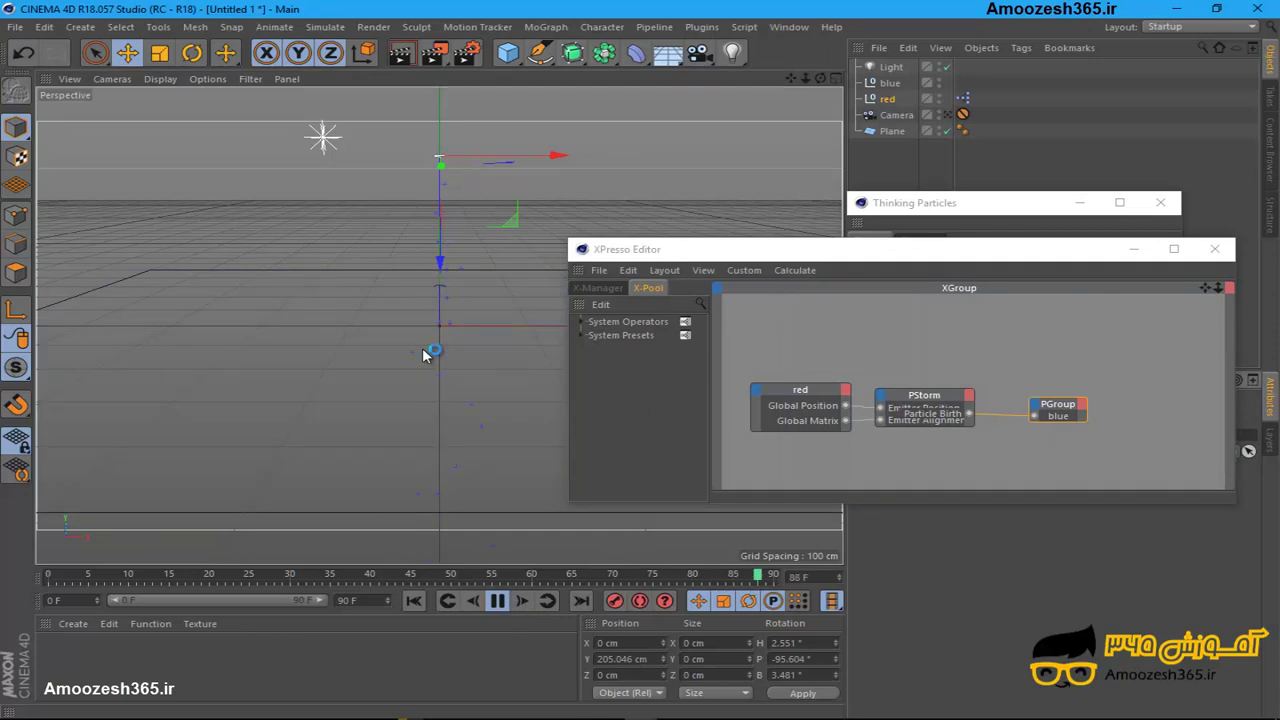
{"action": "left_click", "coordinate": [425, 355]}
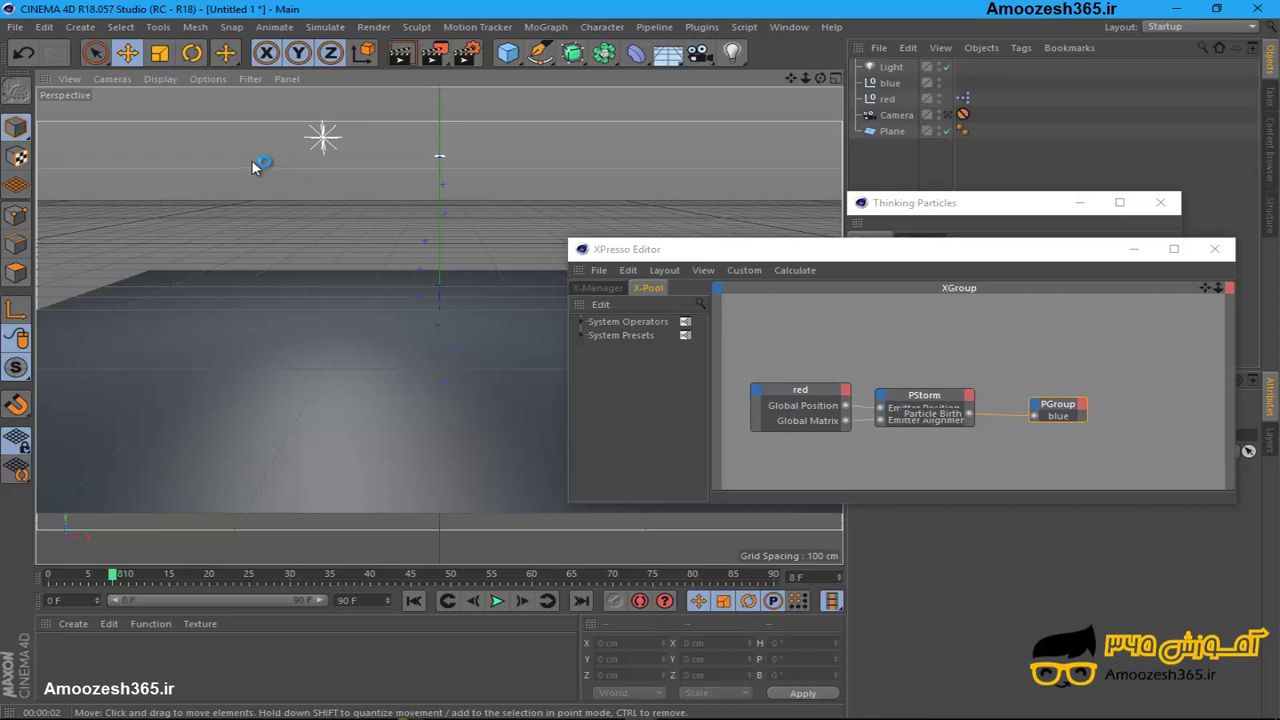
{"action": "left_click_drag", "start_coordinate": [506, 224], "coordinate": [217, 142]}
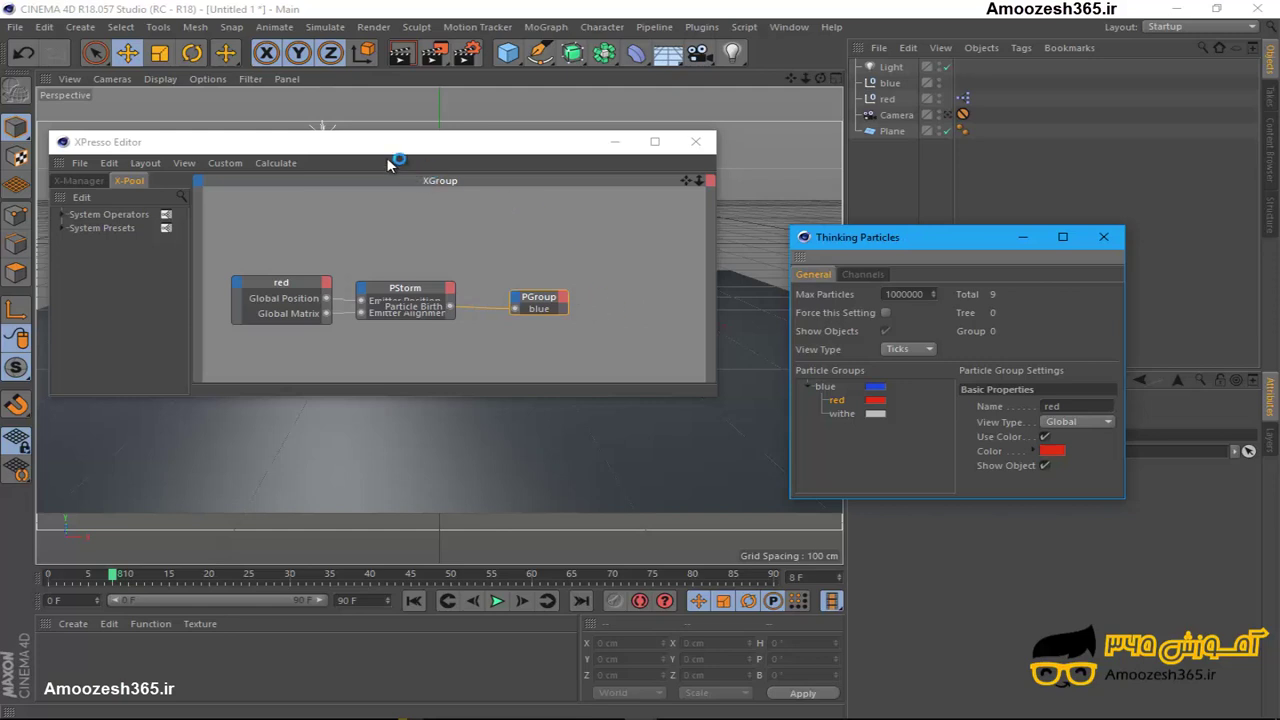
{"action": "left_click", "coordinate": [340, 147]}
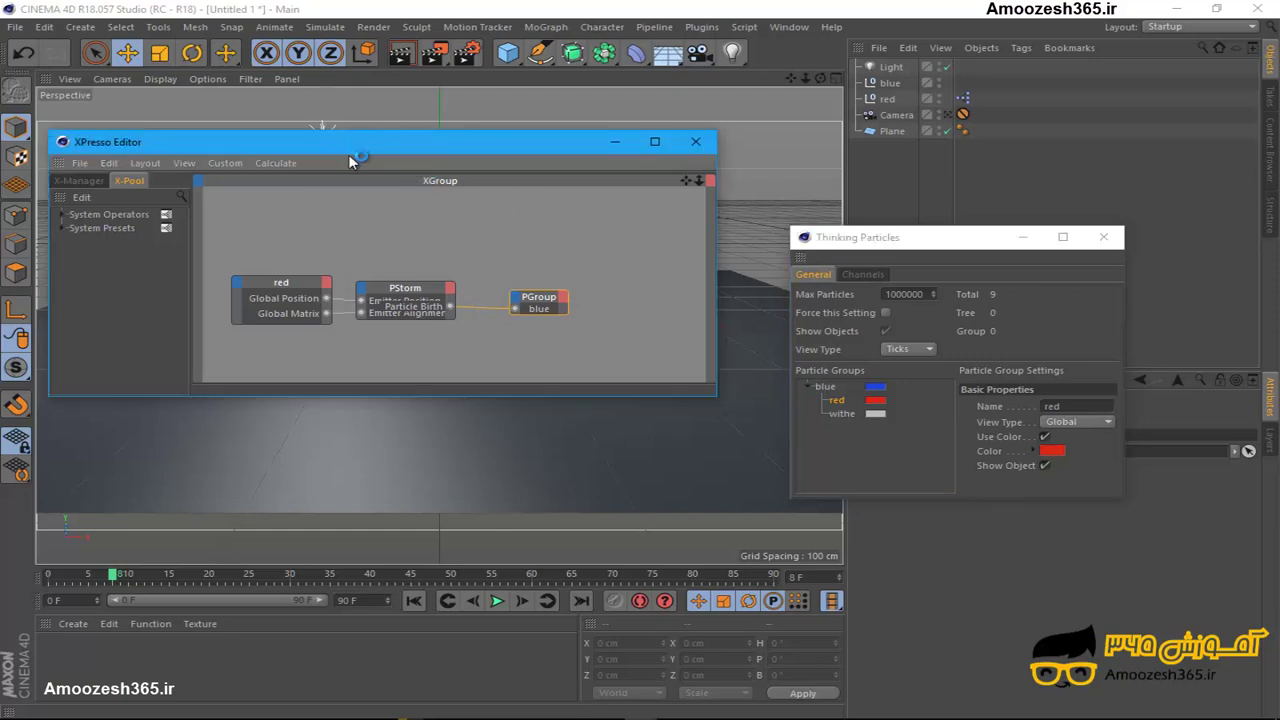
{"action": "left_click_drag", "start_coordinate": [349, 156], "coordinate": [366, 167]}
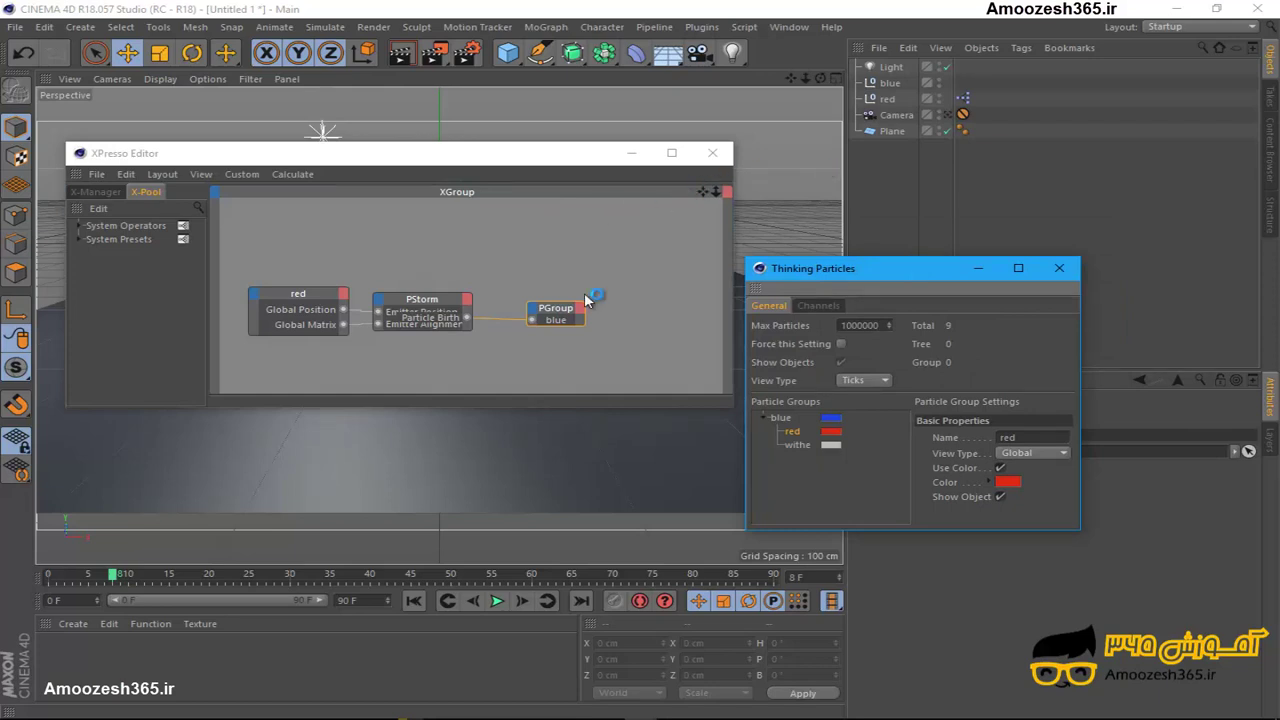
{"action": "left_click_drag", "start_coordinate": [348, 168], "coordinate": [348, 212]}
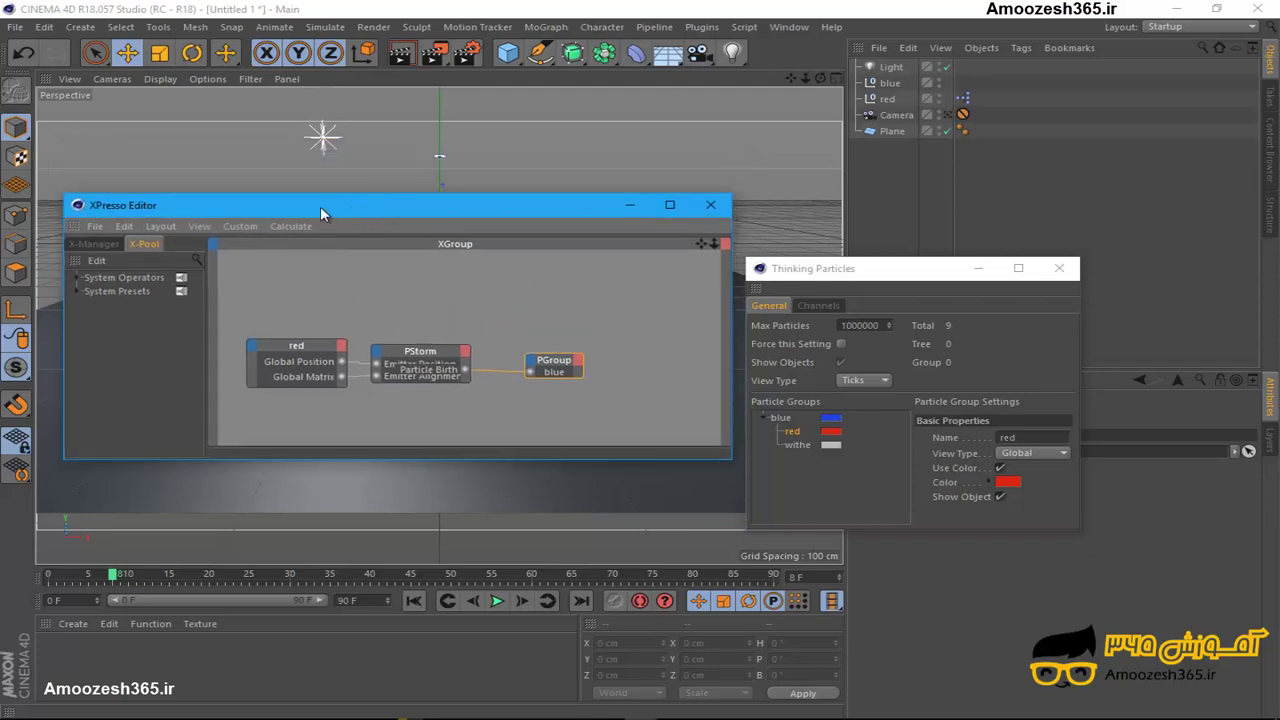
{"action": "left_click_drag", "start_coordinate": [254, 207], "coordinate": [229, 207]}
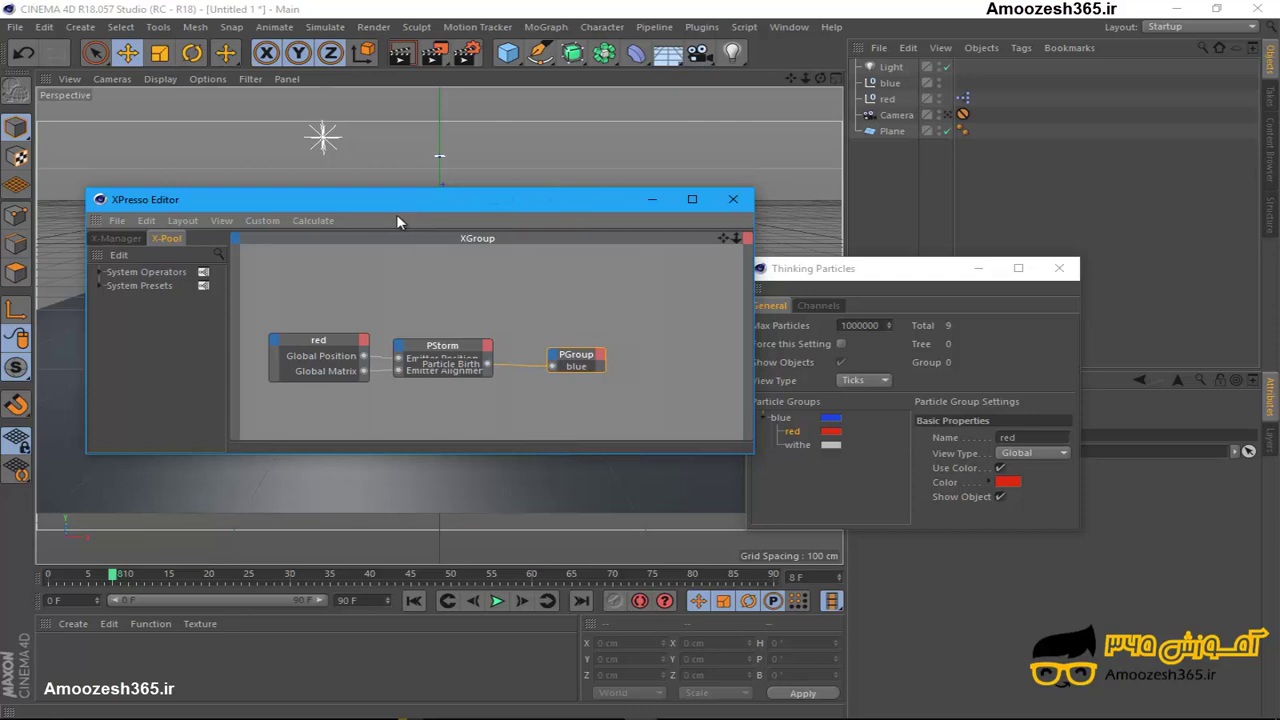
{"action": "left_click_drag", "start_coordinate": [396, 208], "coordinate": [382, 284]}
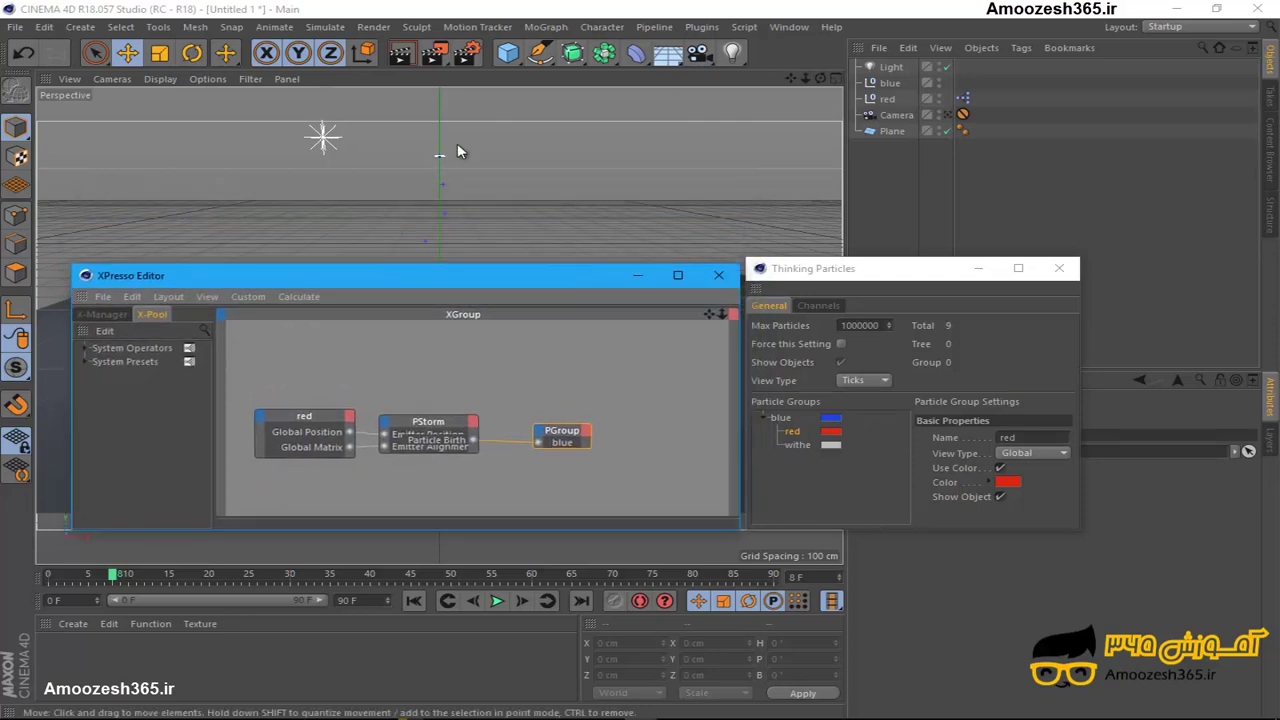